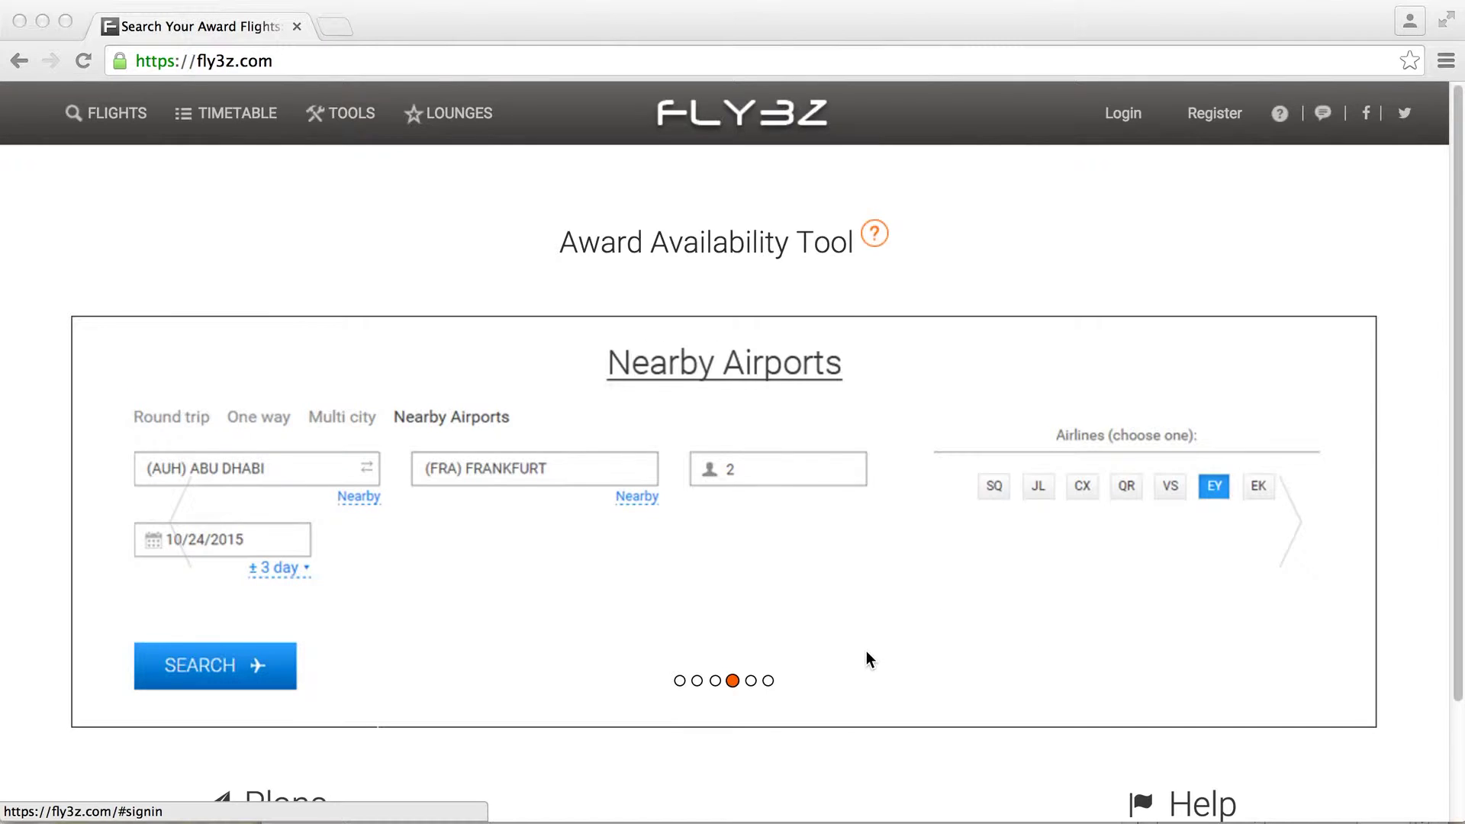
Step: Review the Basic and Extras pricing on the Plans page, and return to the home page
{"action": "scroll", "coordinate": [855, 648], "scroll_direction": "down", "scroll_amount": 3}
{"action": "scroll", "coordinate": [841, 648], "scroll_direction": "up", "scroll_amount": 2}
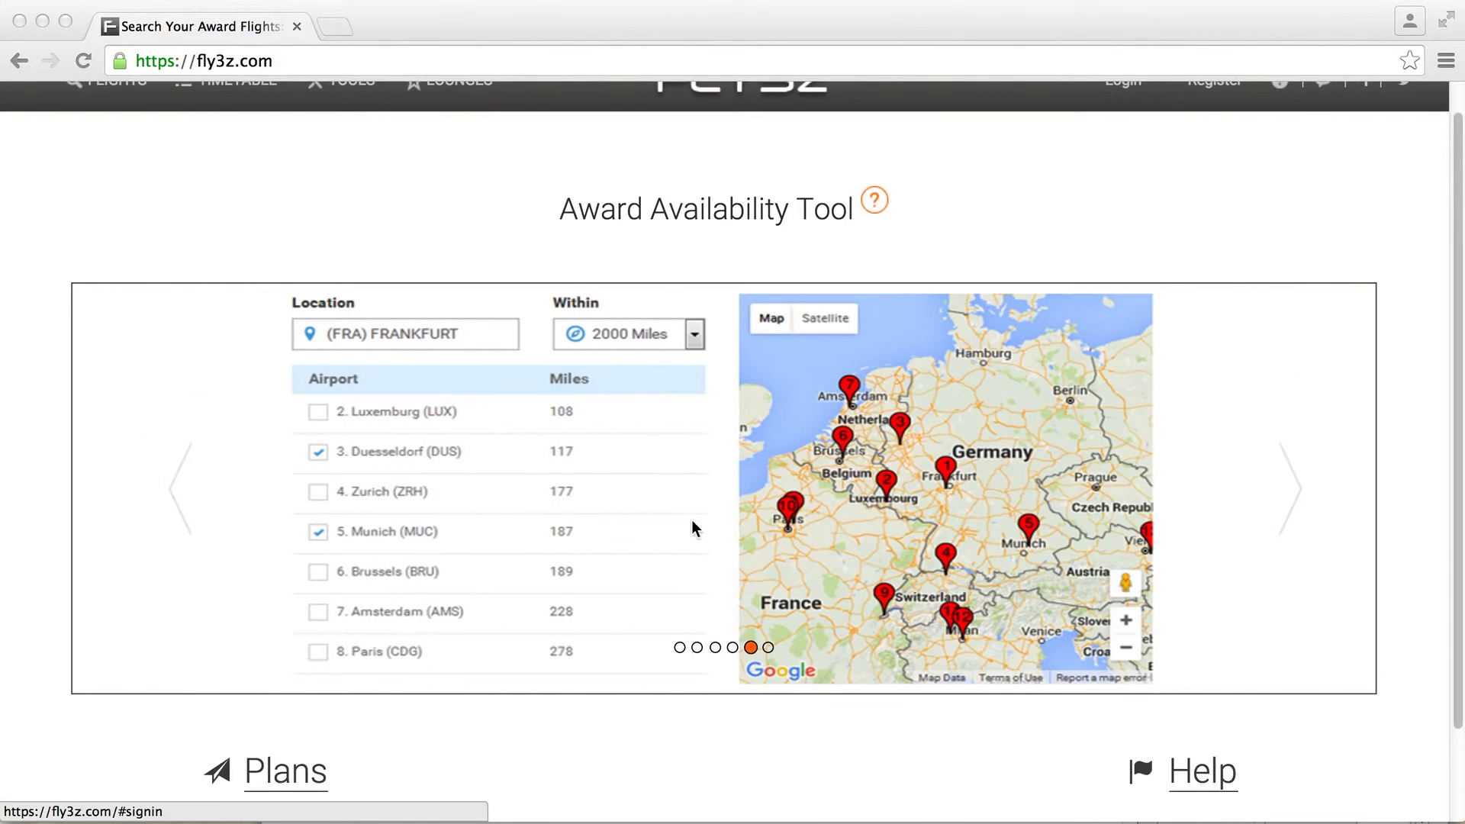
{"action": "scroll", "coordinate": [767, 721], "scroll_direction": "down", "scroll_amount": 3}
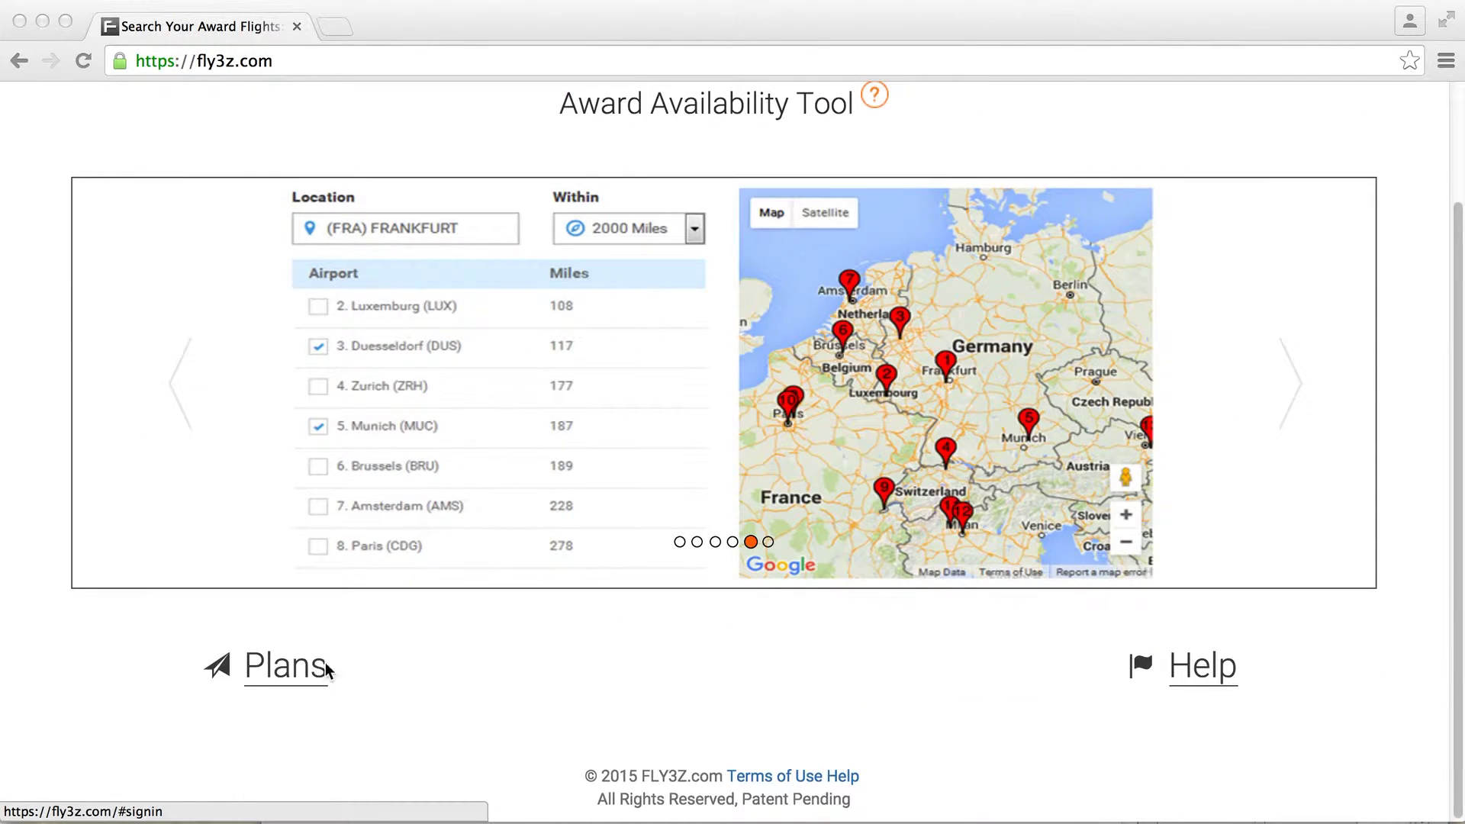
{"action": "left_click", "coordinate": [296, 667]}
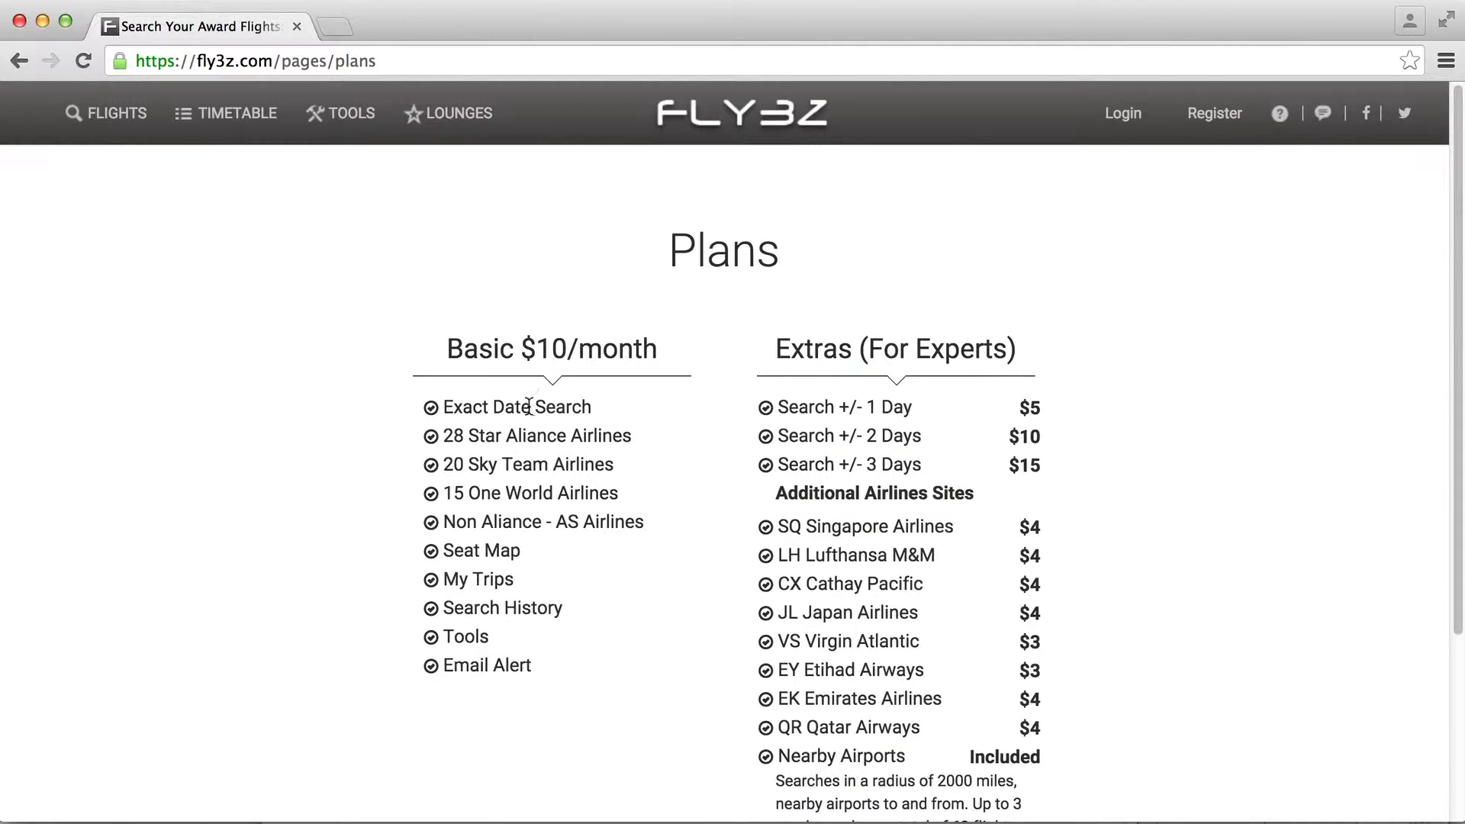
{"action": "scroll", "coordinate": [486, 548], "scroll_direction": "down", "scroll_amount": 5}
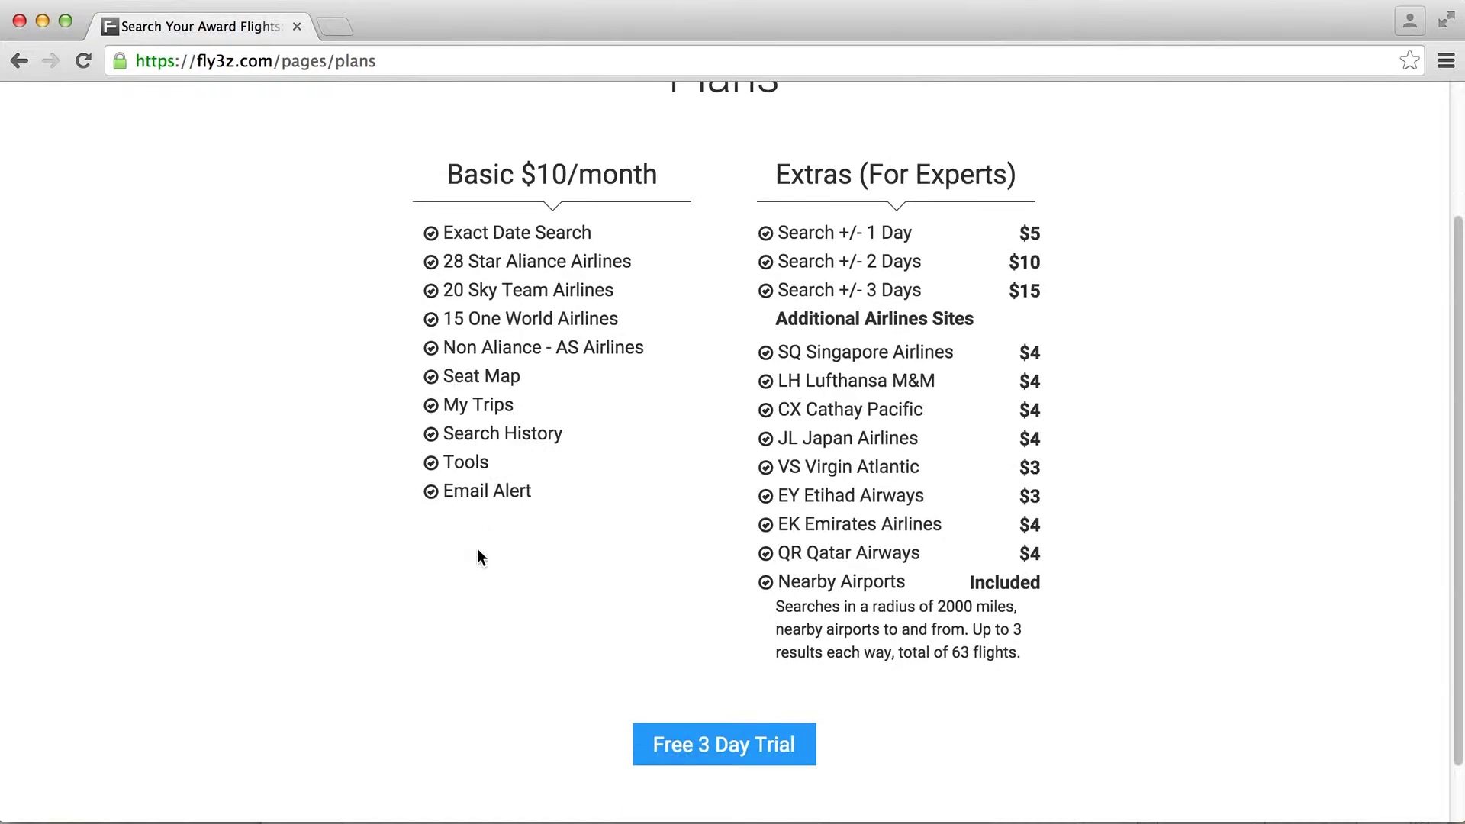
{"action": "left_click", "coordinate": [20, 63]}
Step: Open the account registration form, look over its fields, and close it without registering
{"action": "scroll", "coordinate": [1091, 592], "scroll_direction": "down", "scroll_amount": 3}
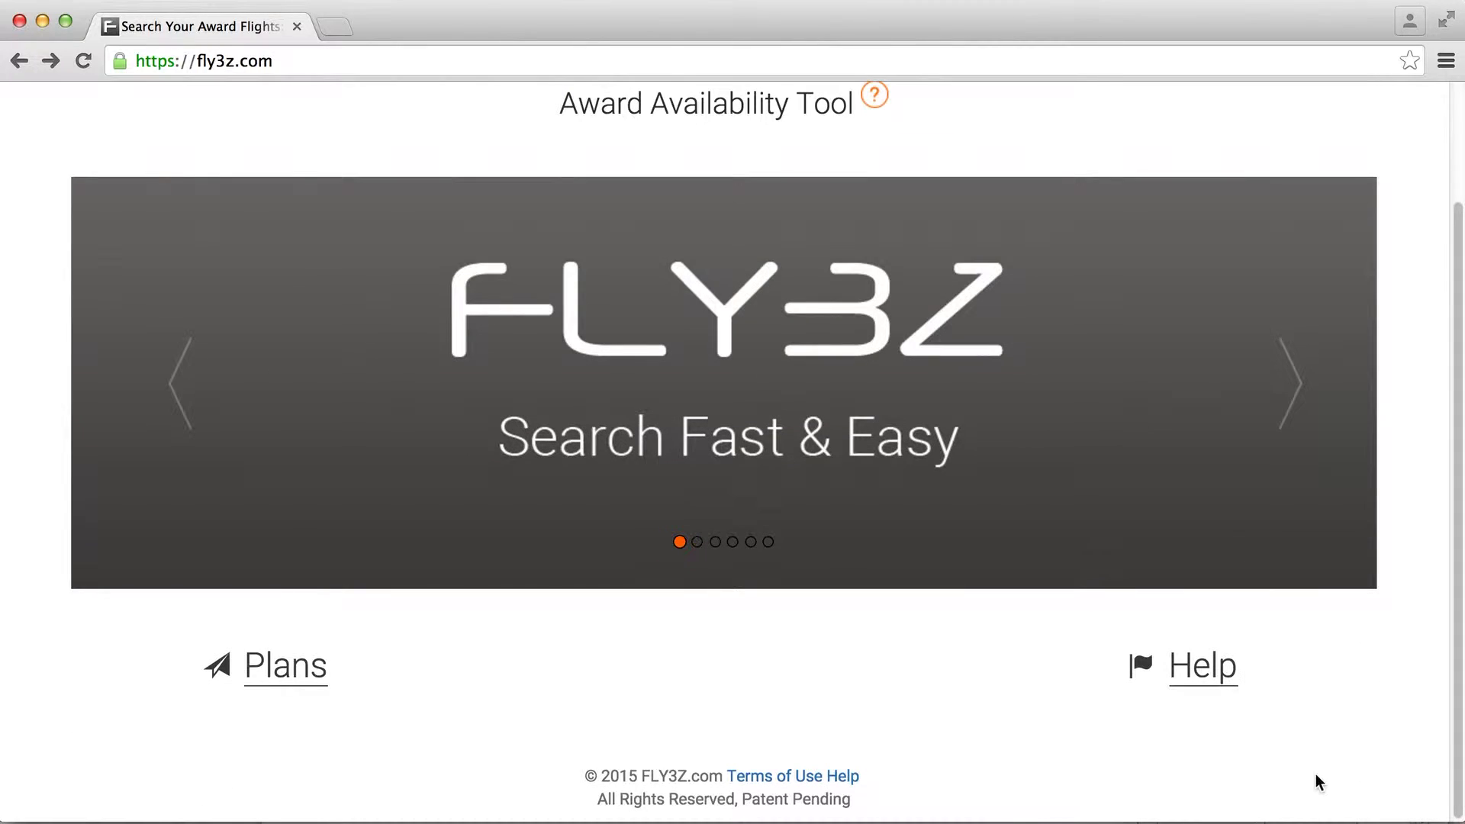
{"action": "scroll", "coordinate": [994, 504], "scroll_direction": "up", "scroll_amount": 3}
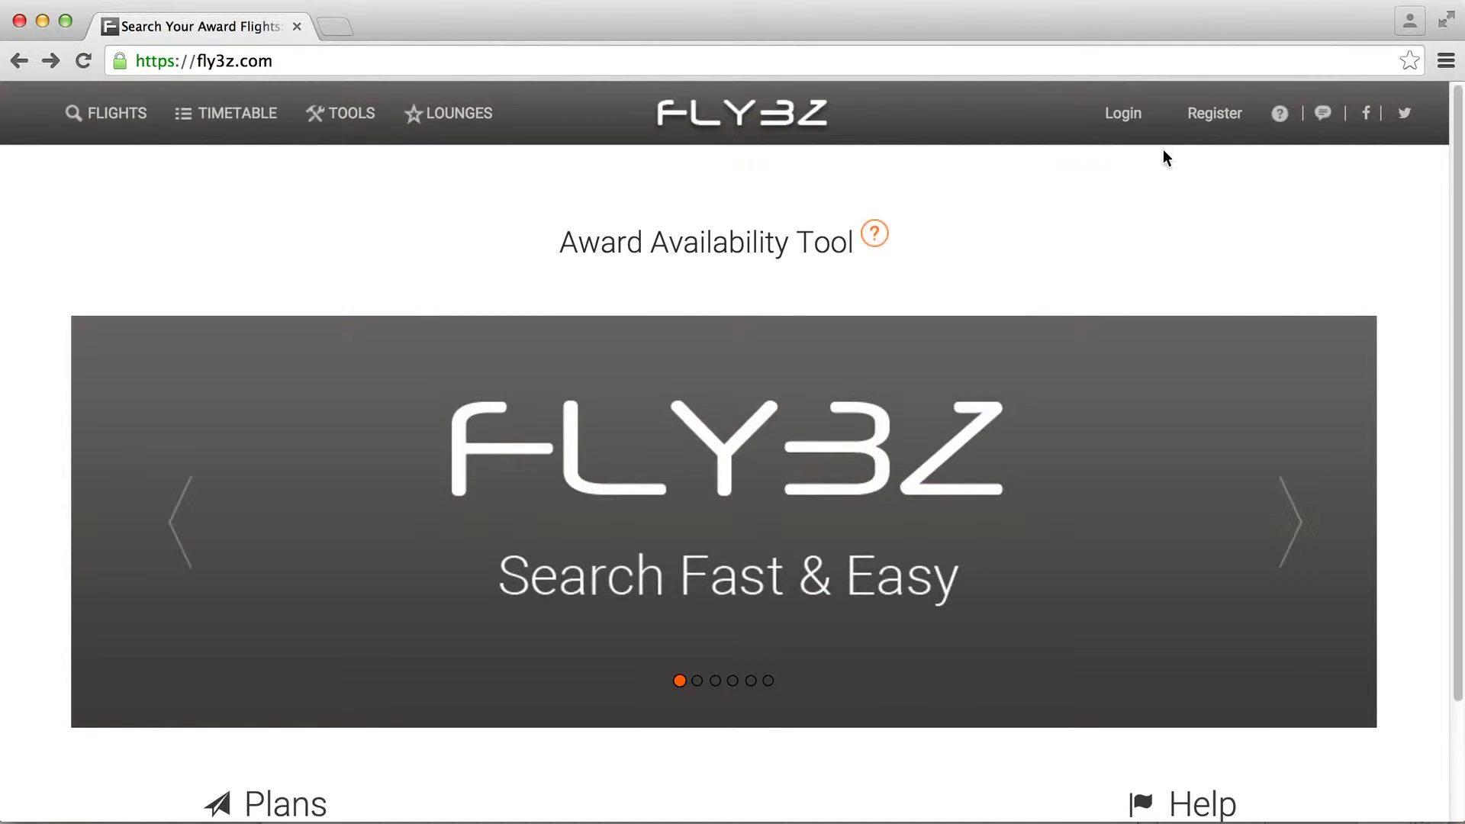
{"action": "left_click", "coordinate": [1205, 122]}
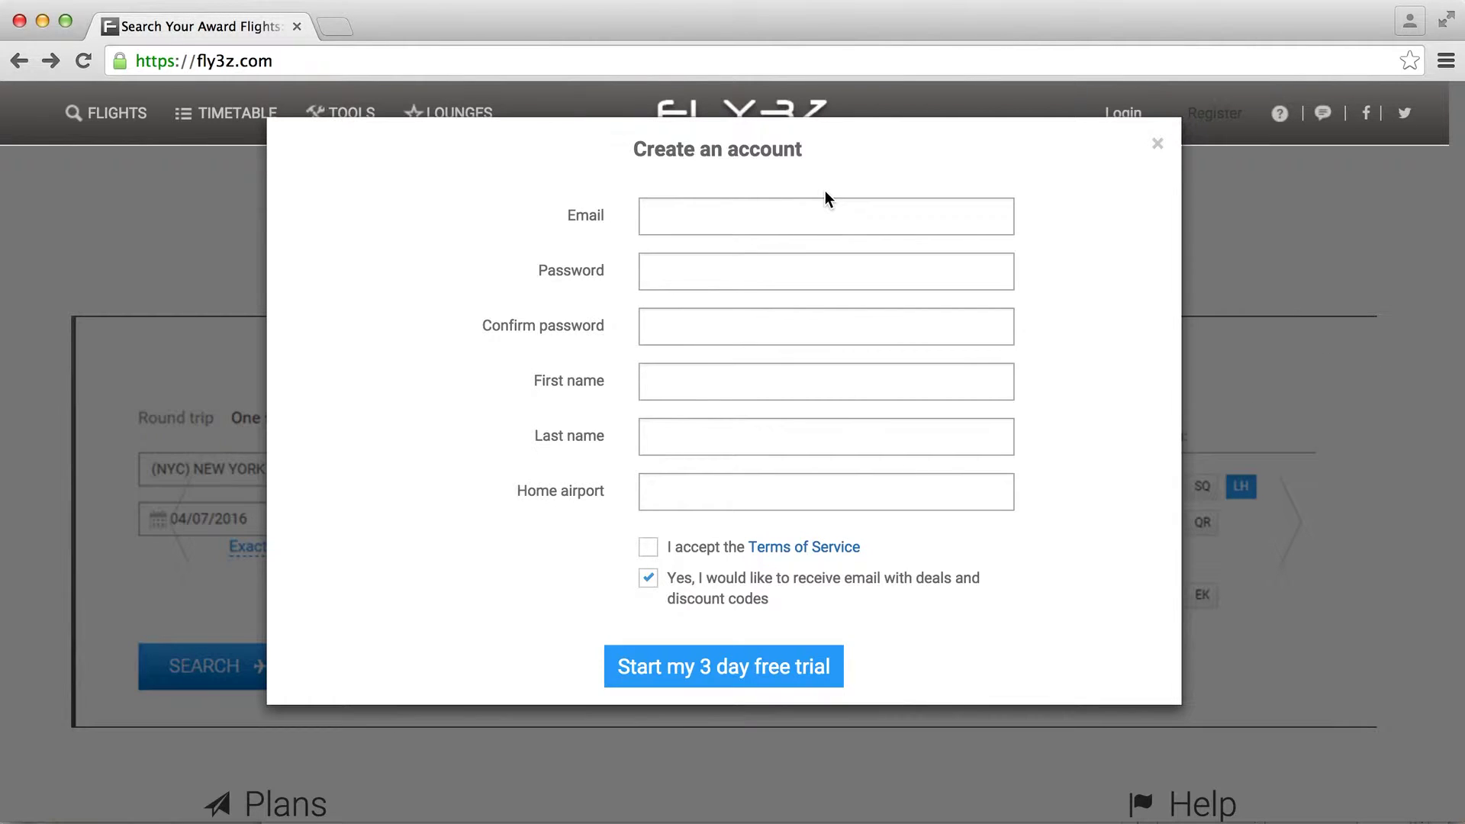
{"action": "left_click", "coordinate": [1157, 145]}
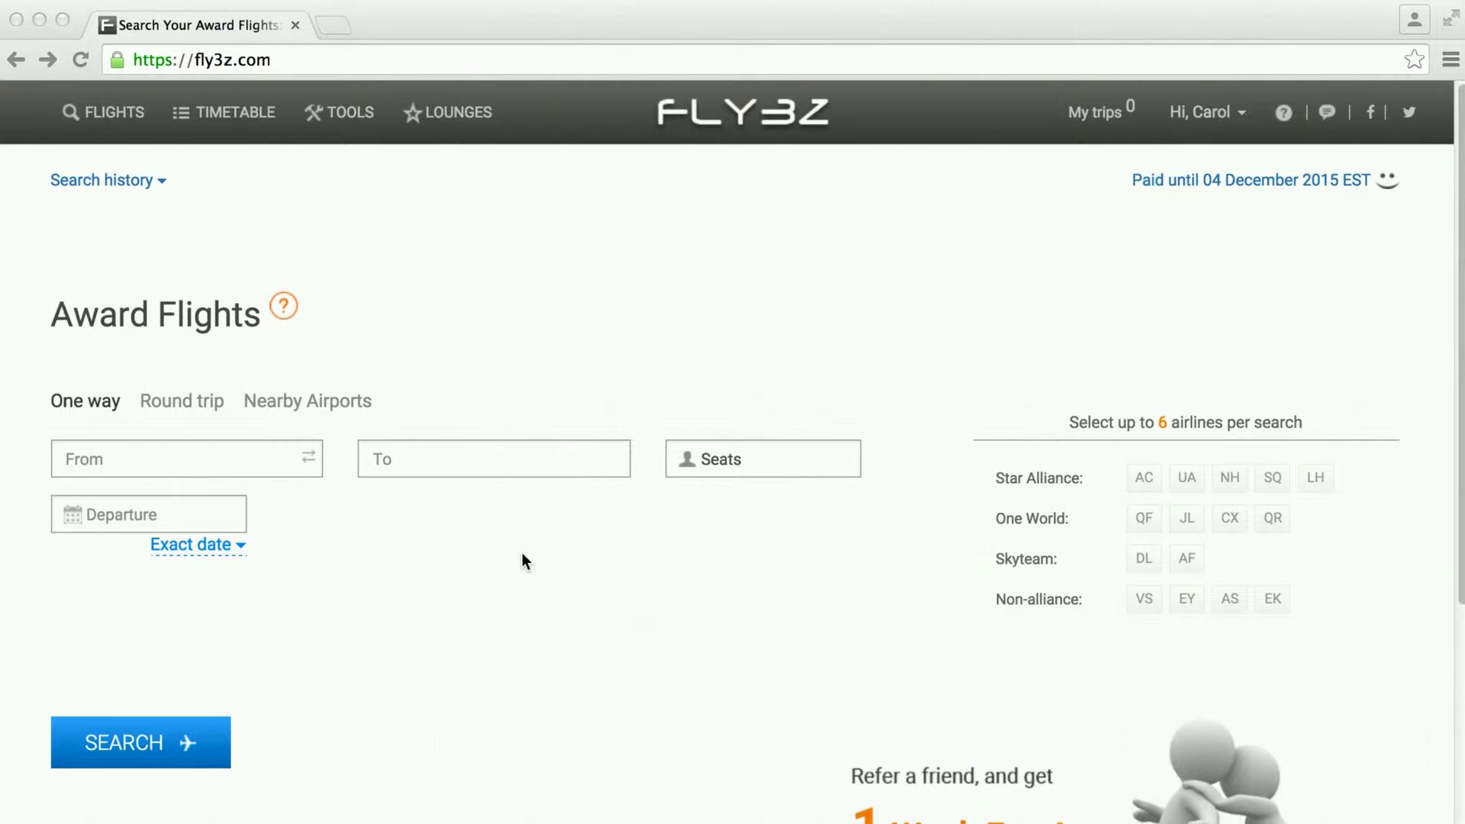
Step: Examine the Award Flights page from the search form down to the refer-a-friend offer
{"action": "scroll", "coordinate": [672, 634], "scroll_direction": "down", "scroll_amount": 4}
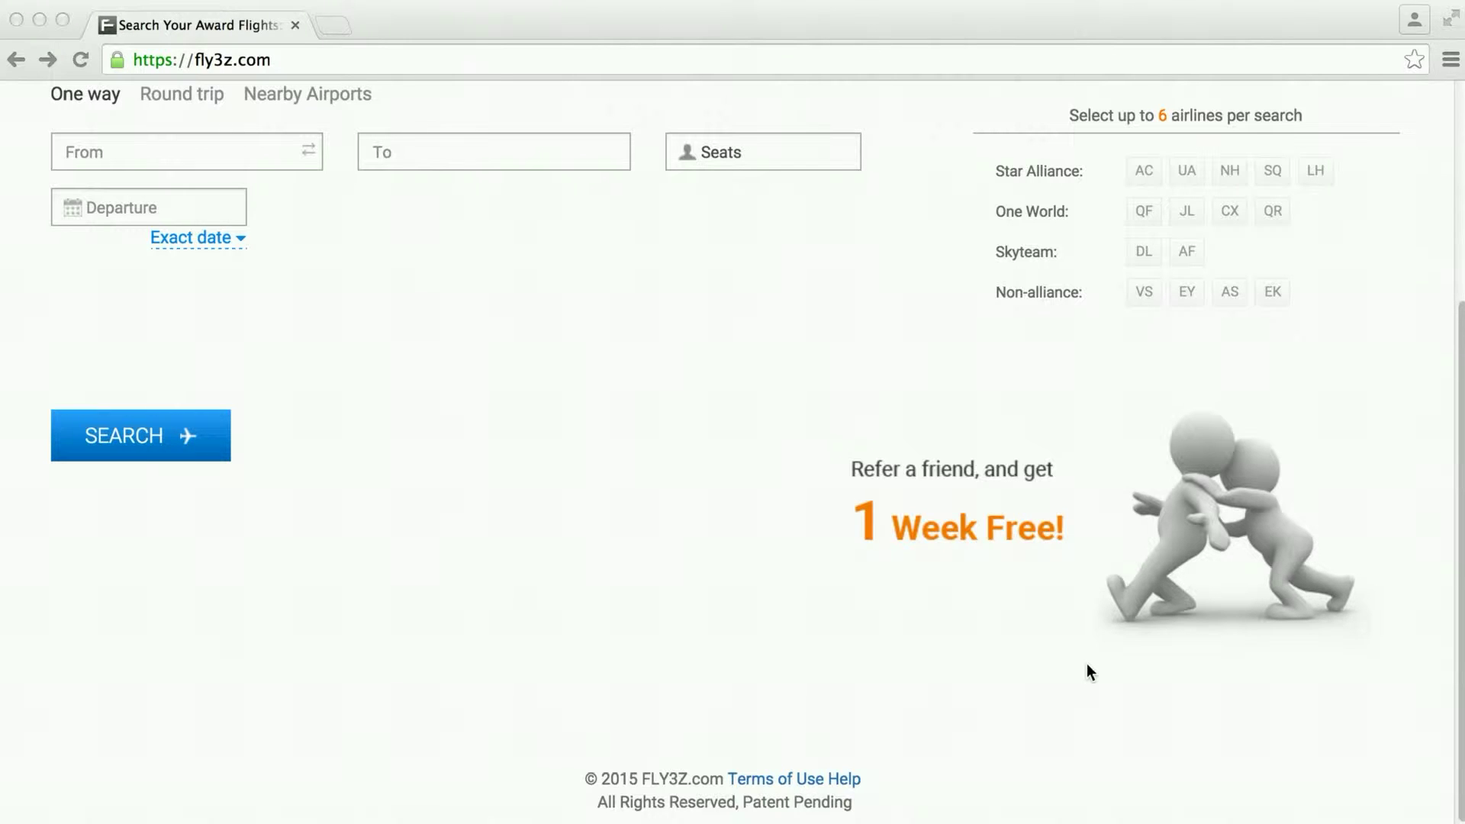
{"action": "scroll", "coordinate": [1073, 710], "scroll_direction": "up", "scroll_amount": 5}
{"action": "scroll", "coordinate": [1047, 708], "scroll_direction": "up", "scroll_amount": 3}
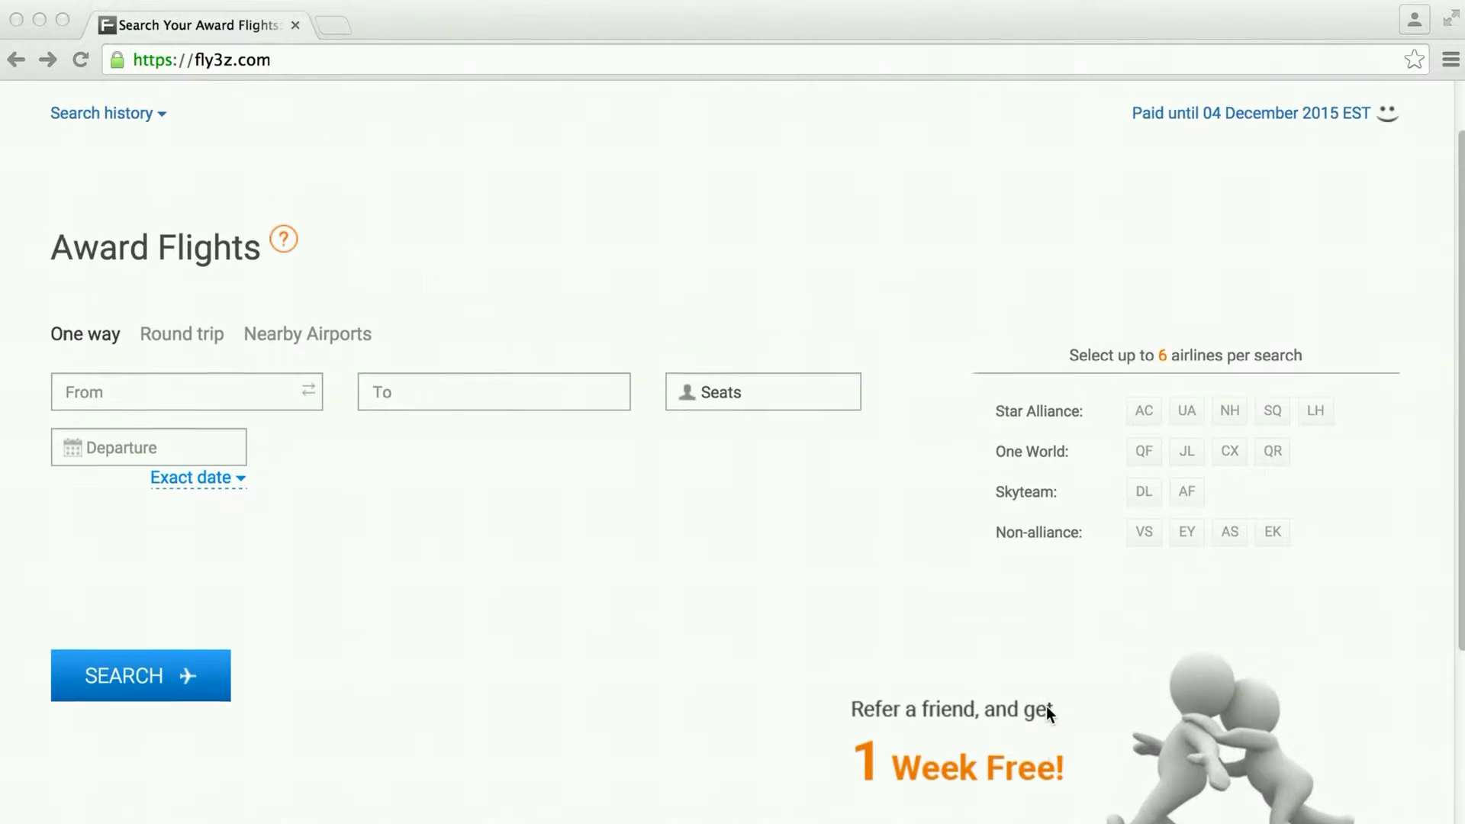
{"action": "scroll", "coordinate": [1039, 709], "scroll_direction": "down", "scroll_amount": 5}
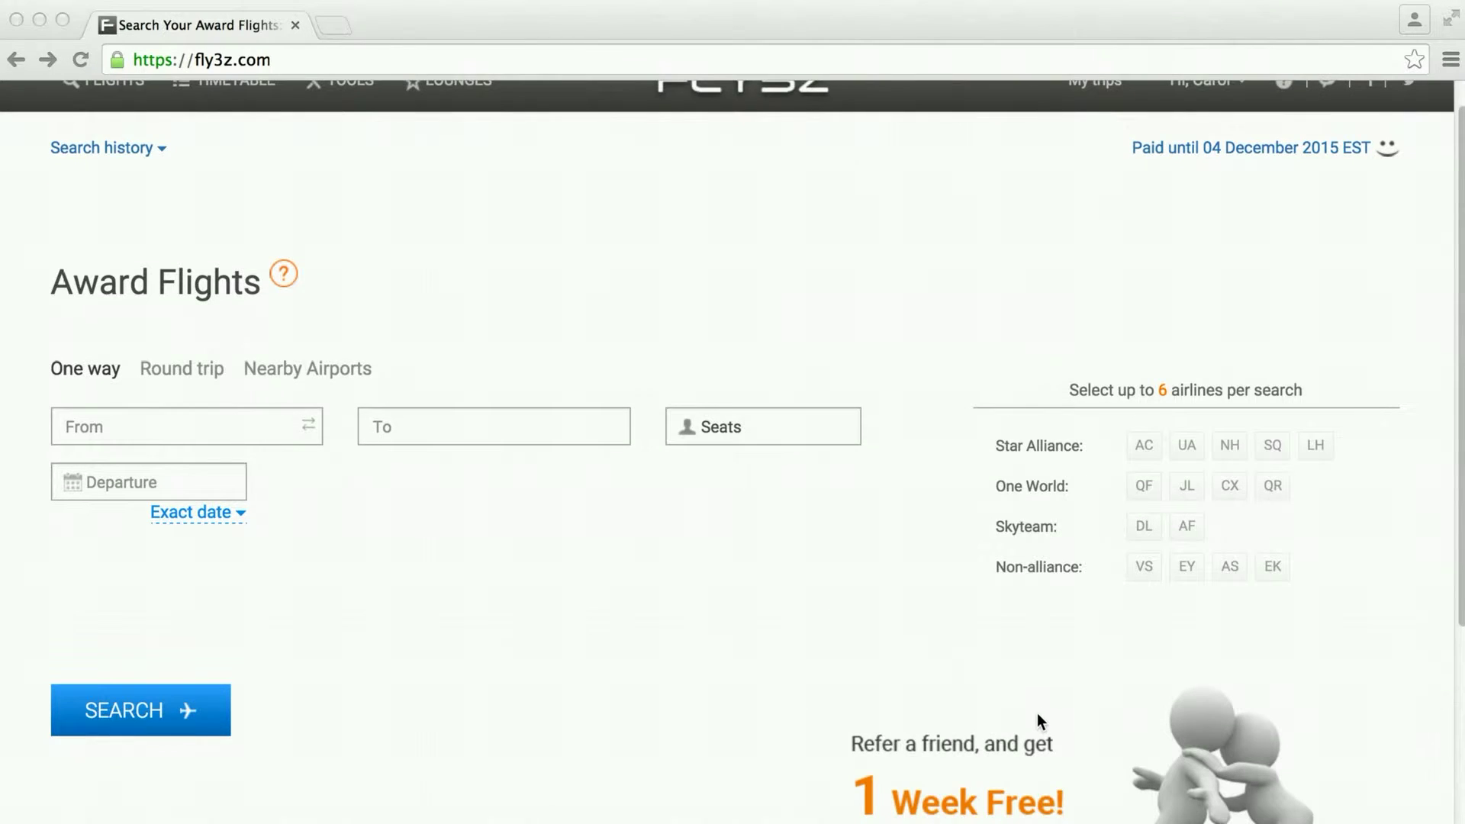
{"action": "scroll", "coordinate": [1037, 720], "scroll_direction": "up", "scroll_amount": 4}
{"action": "scroll", "coordinate": [868, 588], "scroll_direction": "up", "scroll_amount": 1}
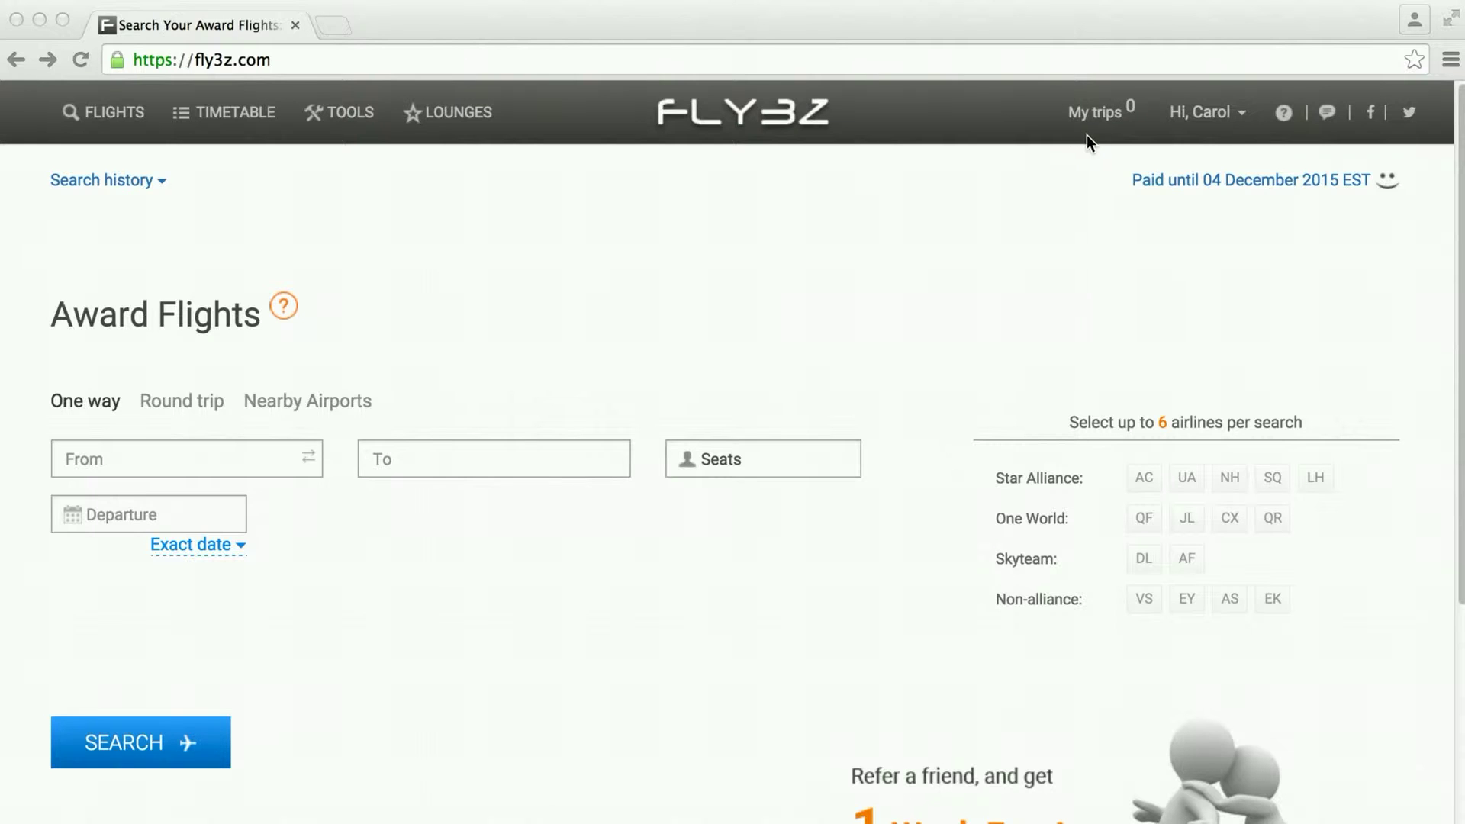
Step: Look through the signed-in account's options, such as Membership, Airline accounts and Email alert, and close the list
{"action": "left_click", "coordinate": [1239, 112]}
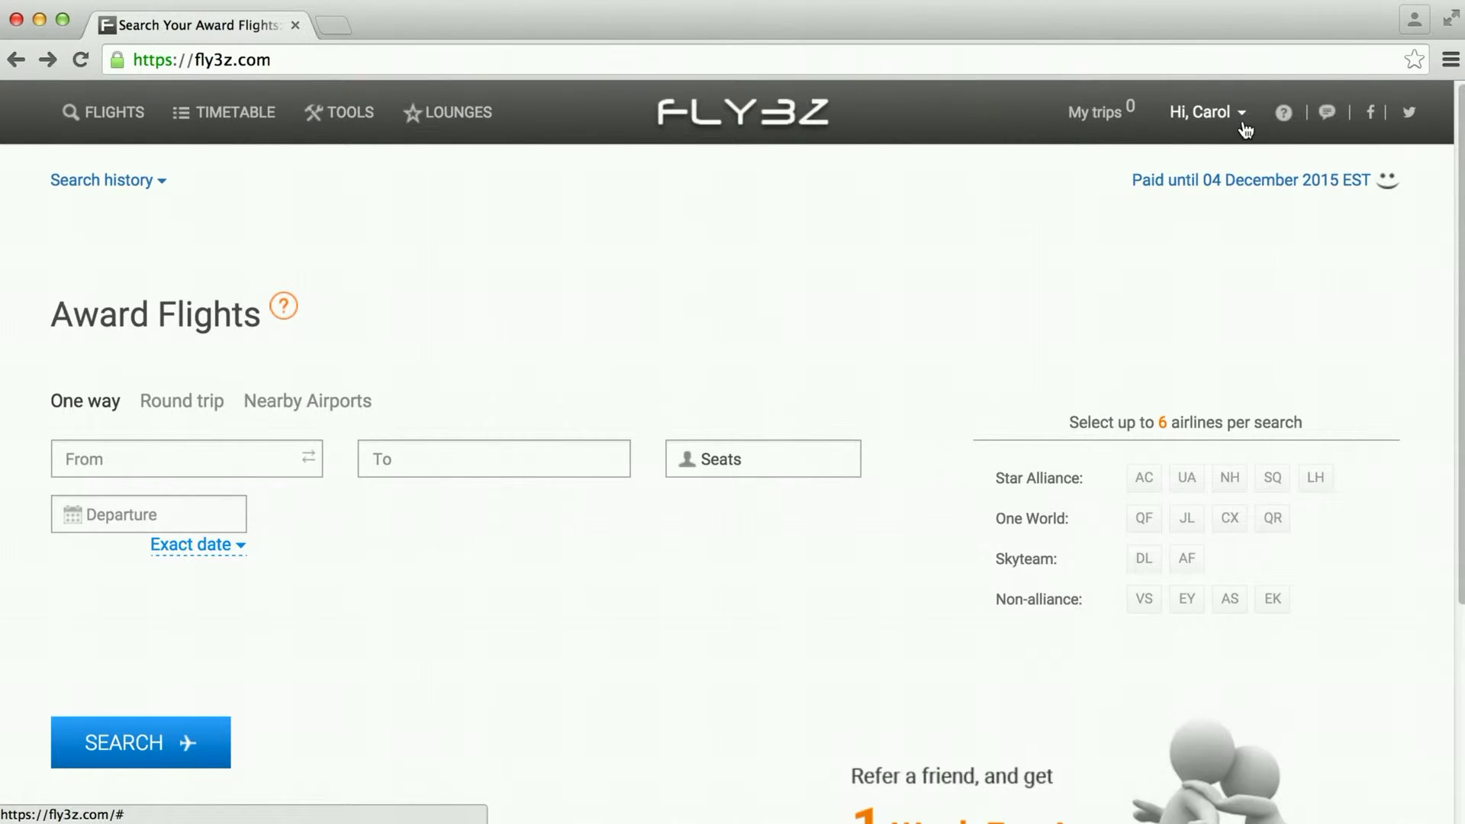
{"action": "left_click", "coordinate": [1242, 125]}
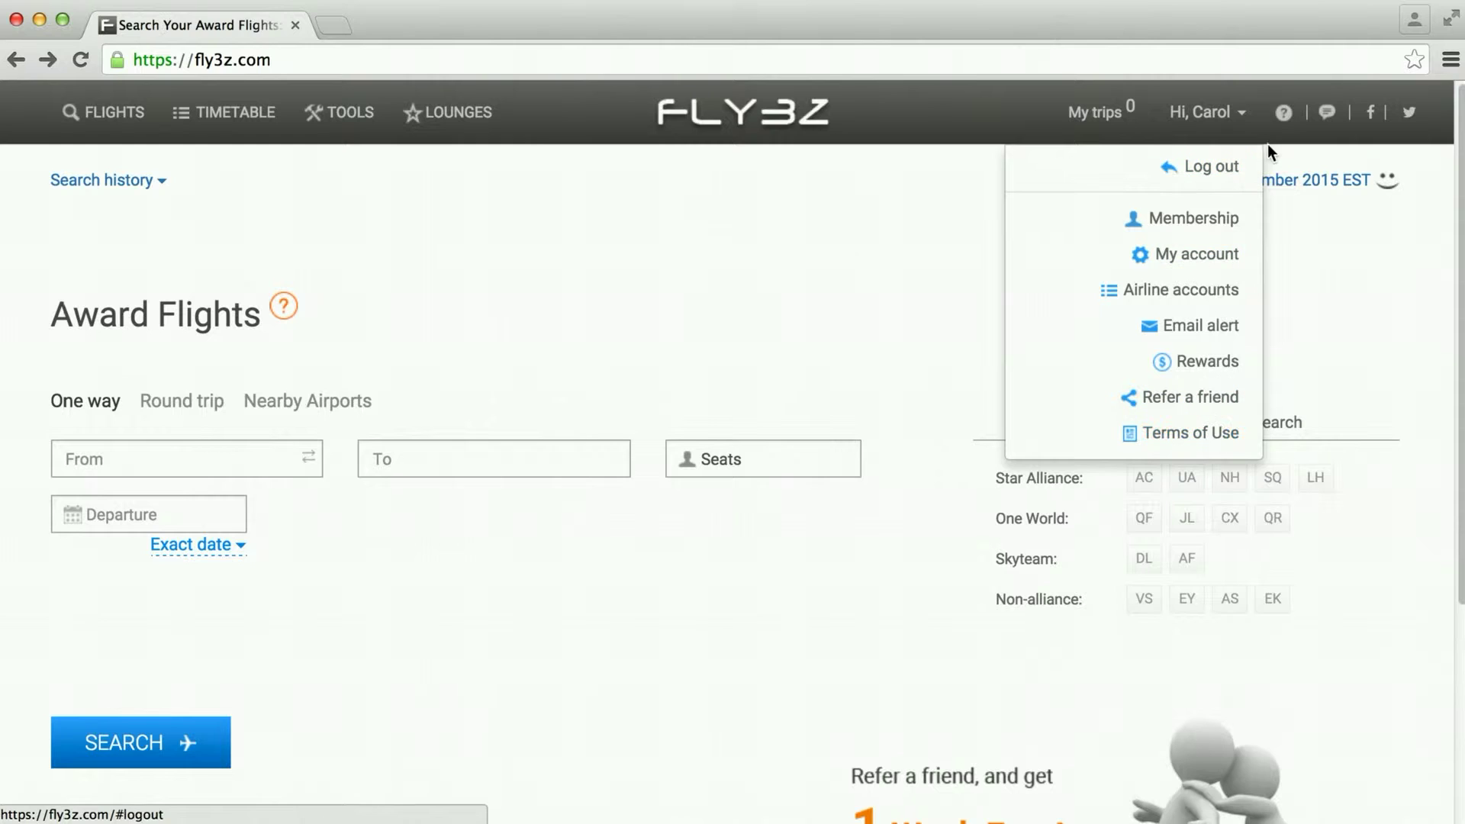
{"action": "left_click", "coordinate": [1311, 150]}
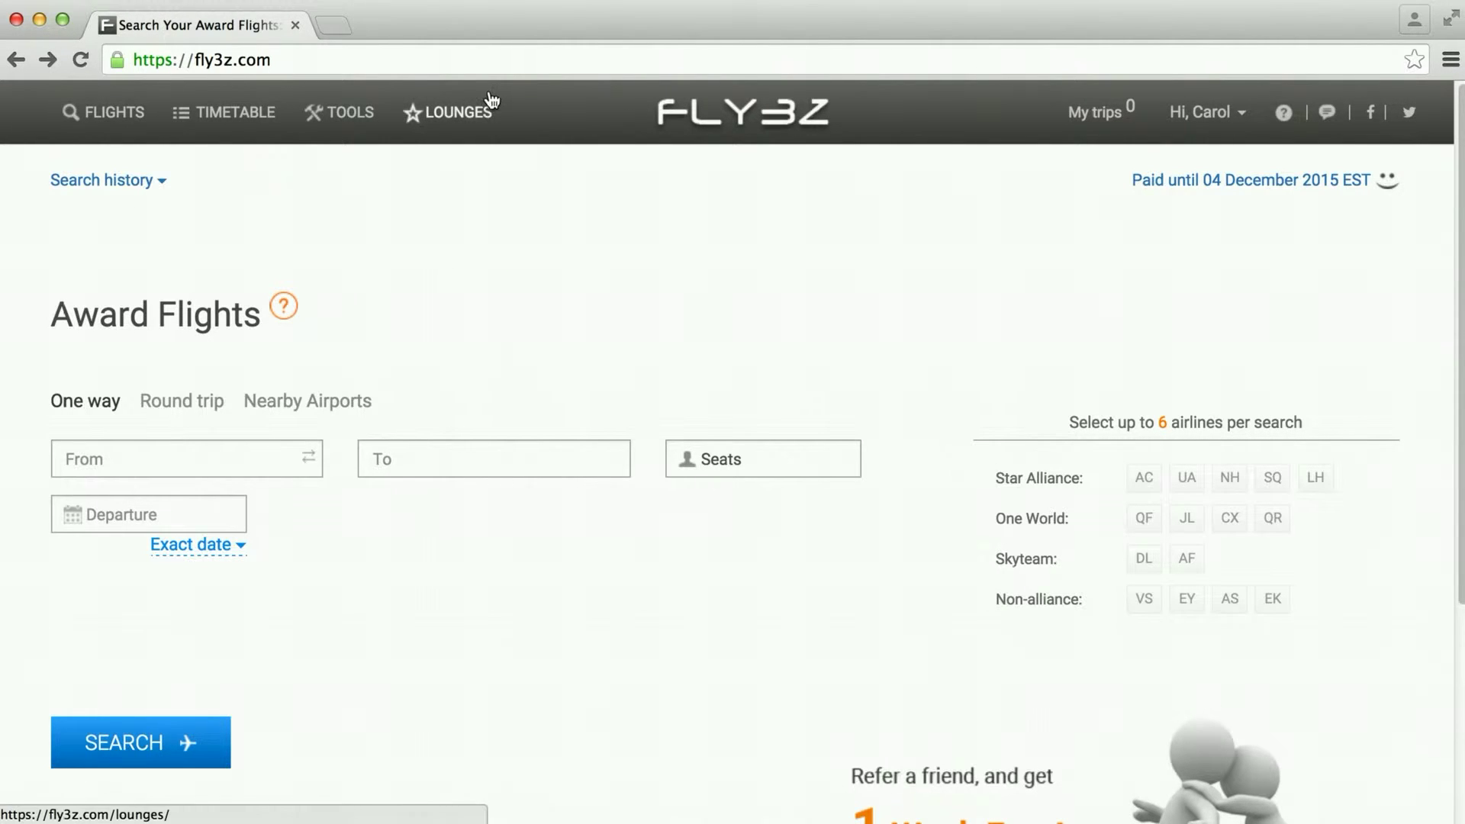
Step: Search the Airport Lounge Guide for lounges at JFK, New York, John F Kennedy Intl
{"action": "left_click", "coordinate": [467, 113]}
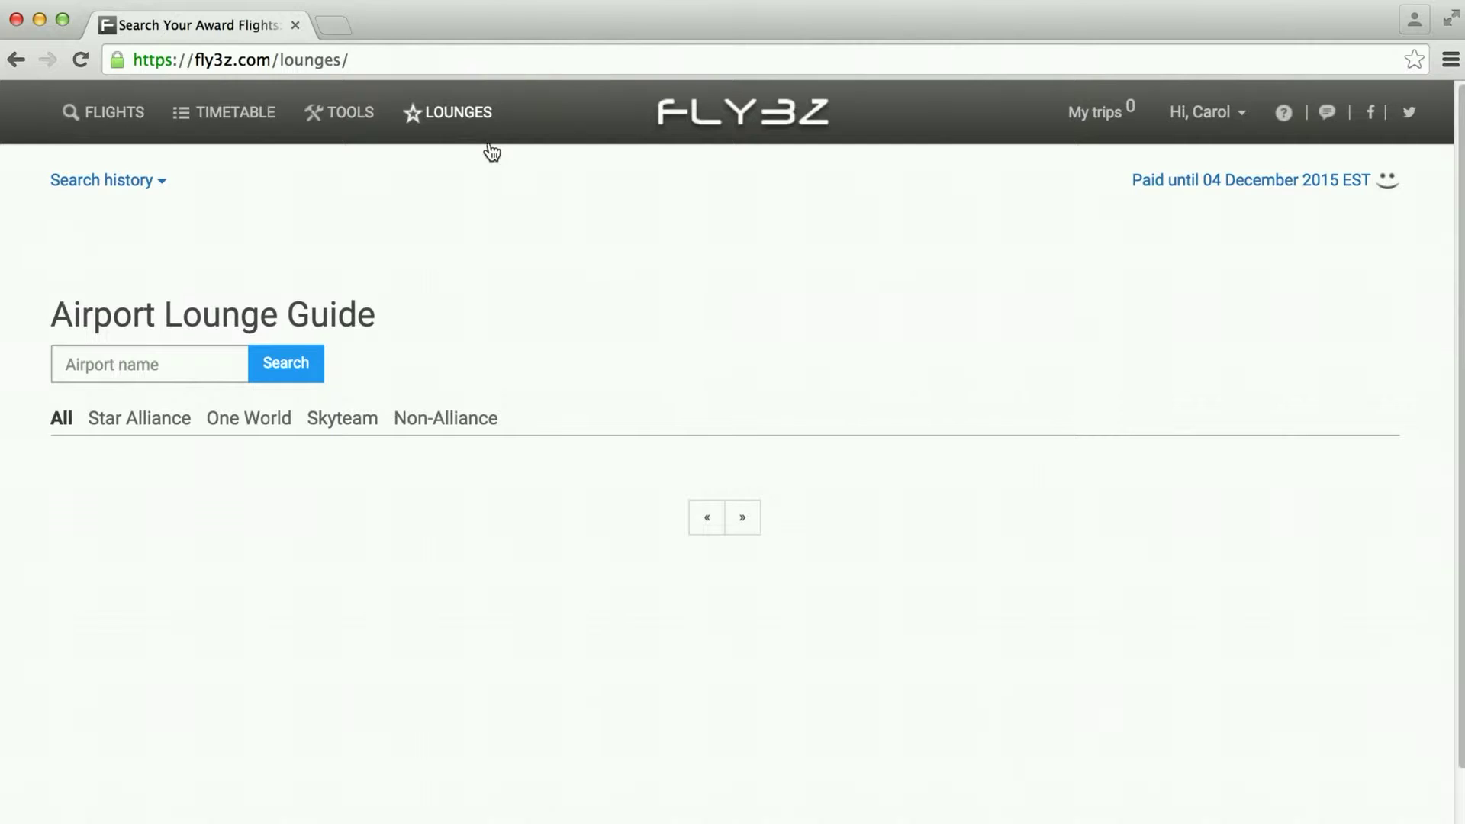
{"action": "scroll", "coordinate": [244, 454], "scroll_direction": "down", "scroll_amount": 2}
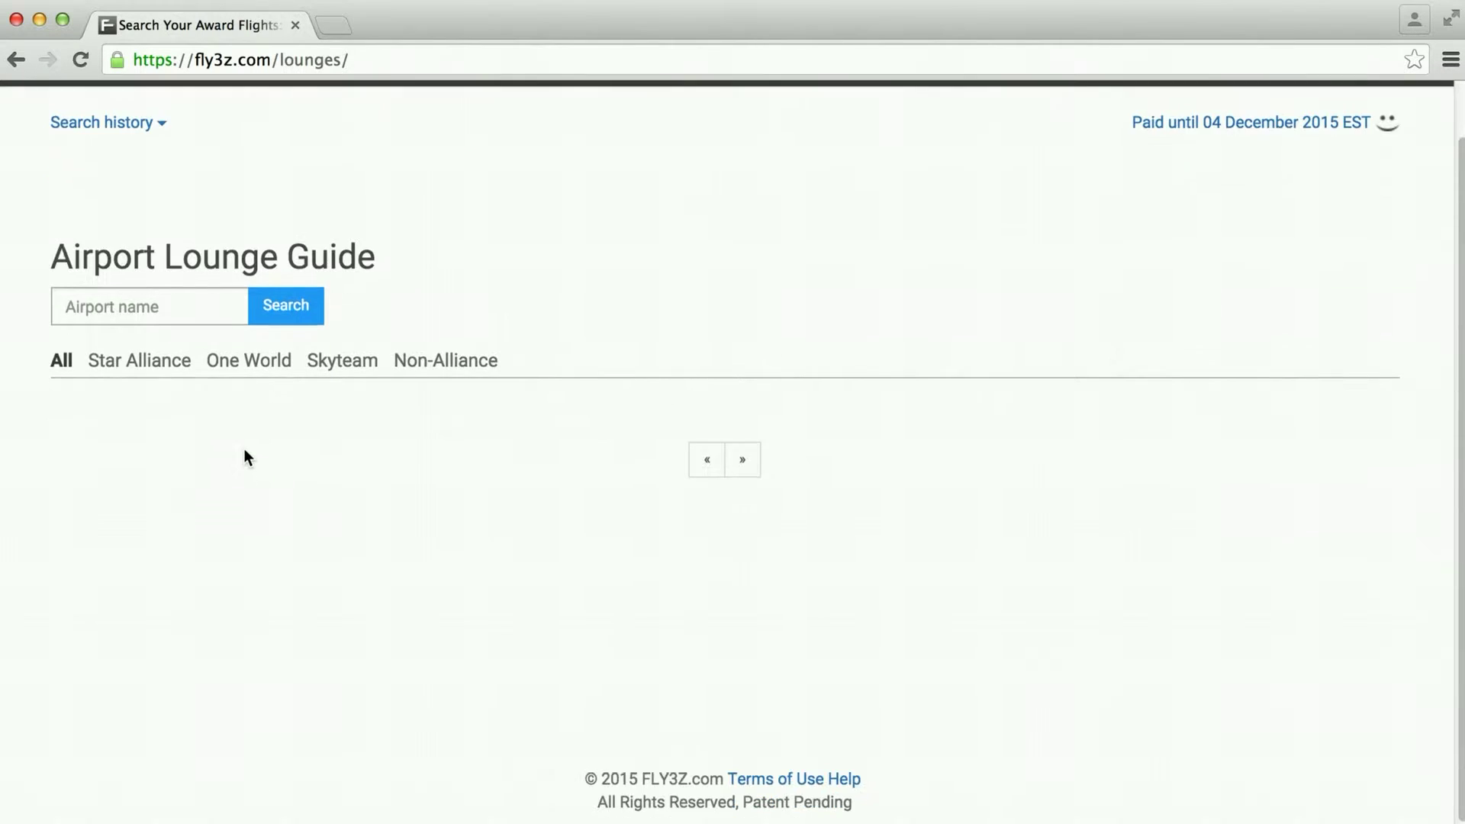
{"action": "scroll", "coordinate": [241, 451], "scroll_direction": "up", "scroll_amount": 2}
{"action": "left_click", "coordinate": [212, 370]}
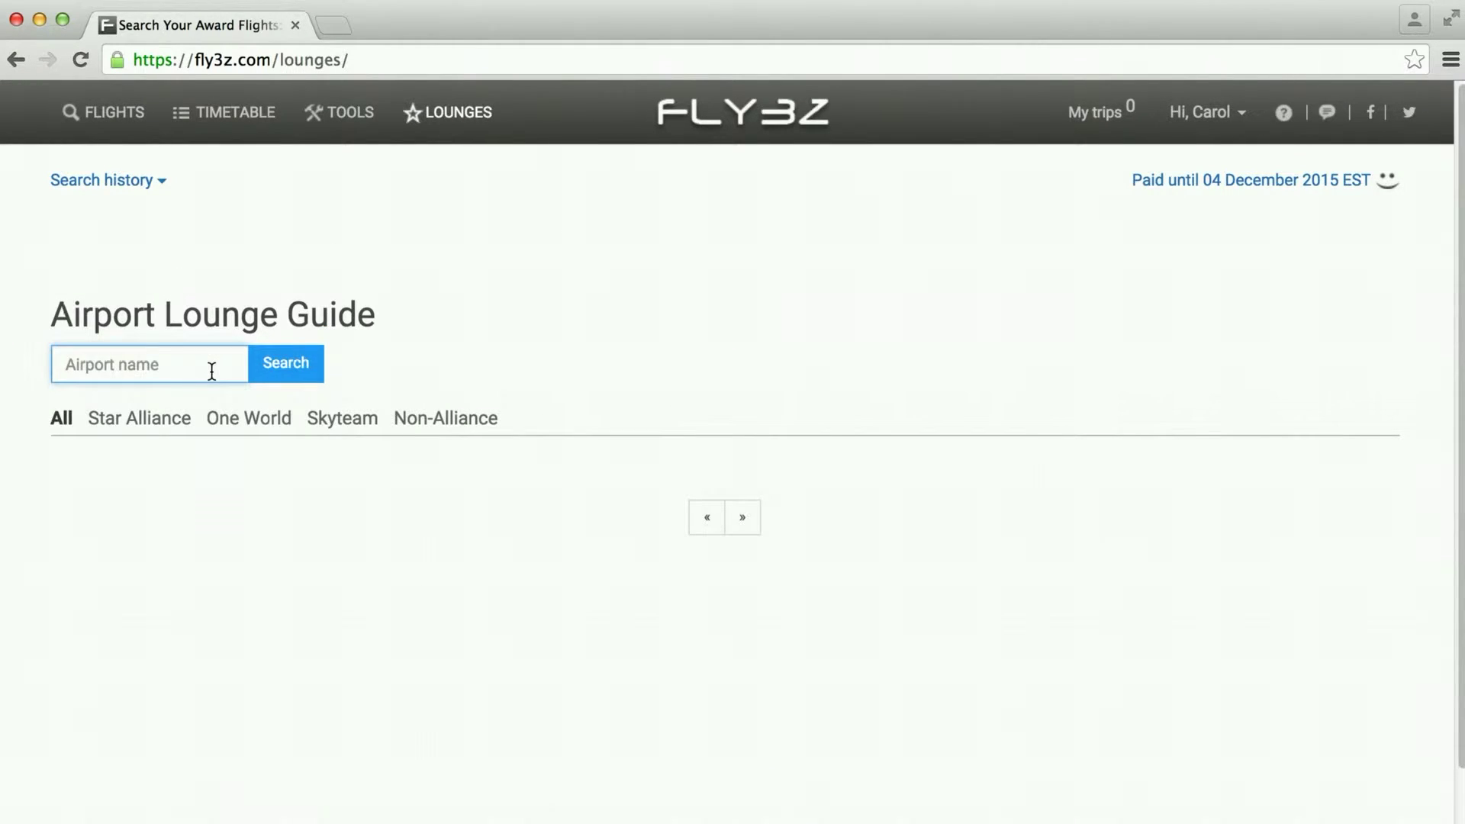
{"action": "type", "text": "jfk"}
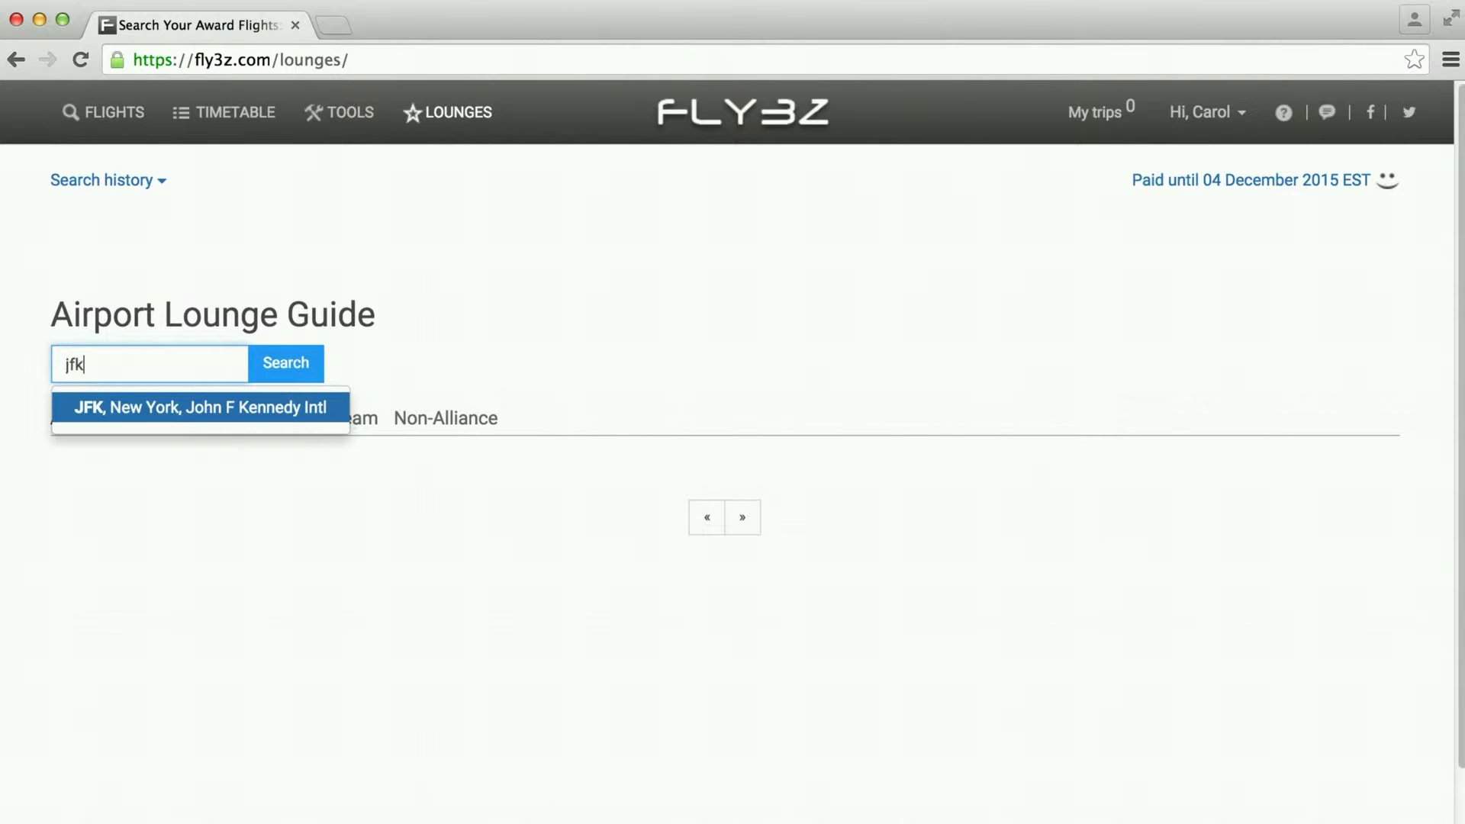
{"action": "left_click", "coordinate": [248, 394]}
{"action": "left_click", "coordinate": [276, 371]}
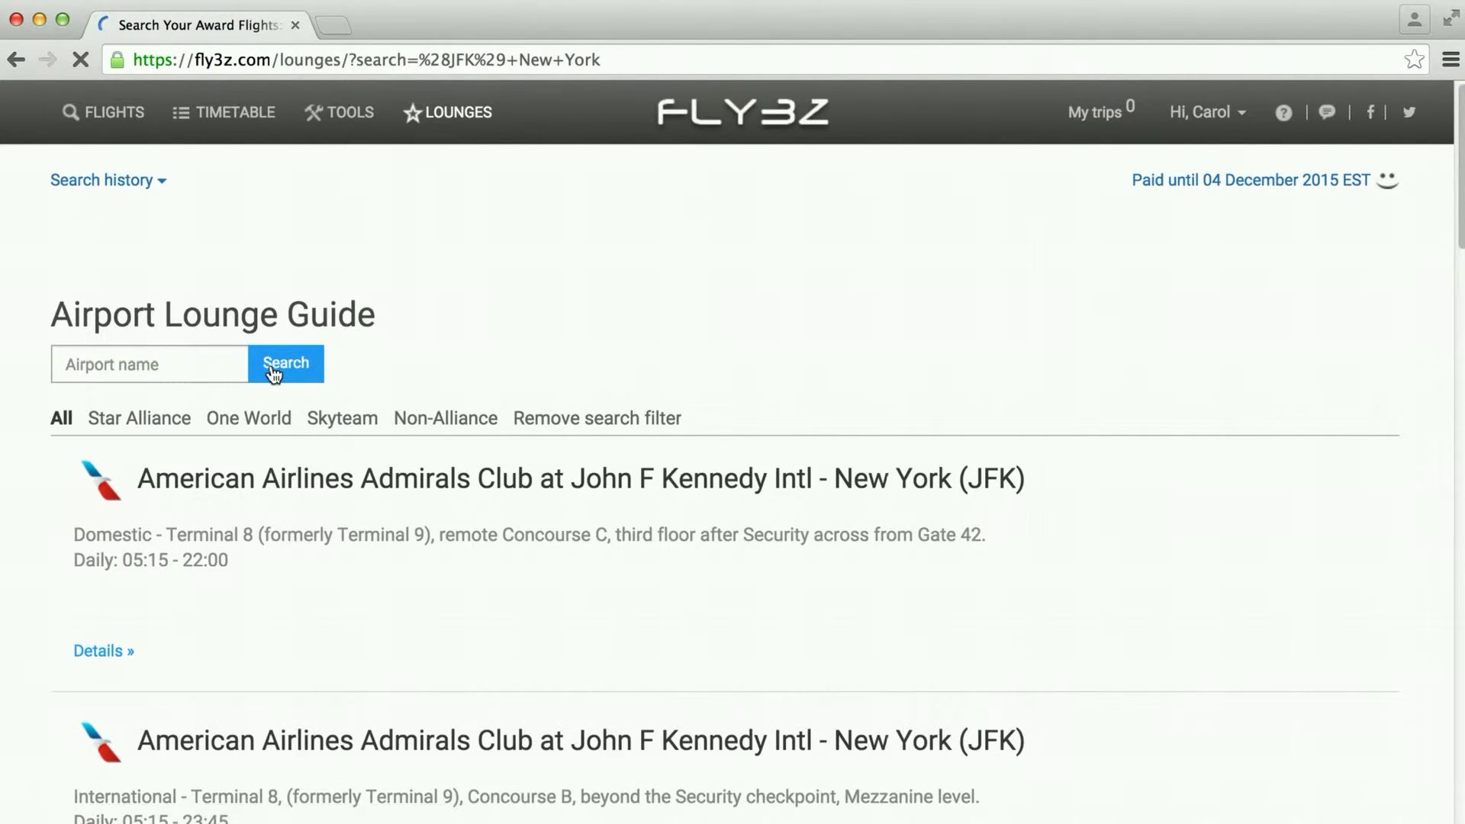
Step: Filter the JFK lounges to Skyteam and check the shower amenity of the Delta Sky Club in Terminal 4
{"action": "scroll", "coordinate": [454, 412], "scroll_direction": "down", "scroll_amount": 3}
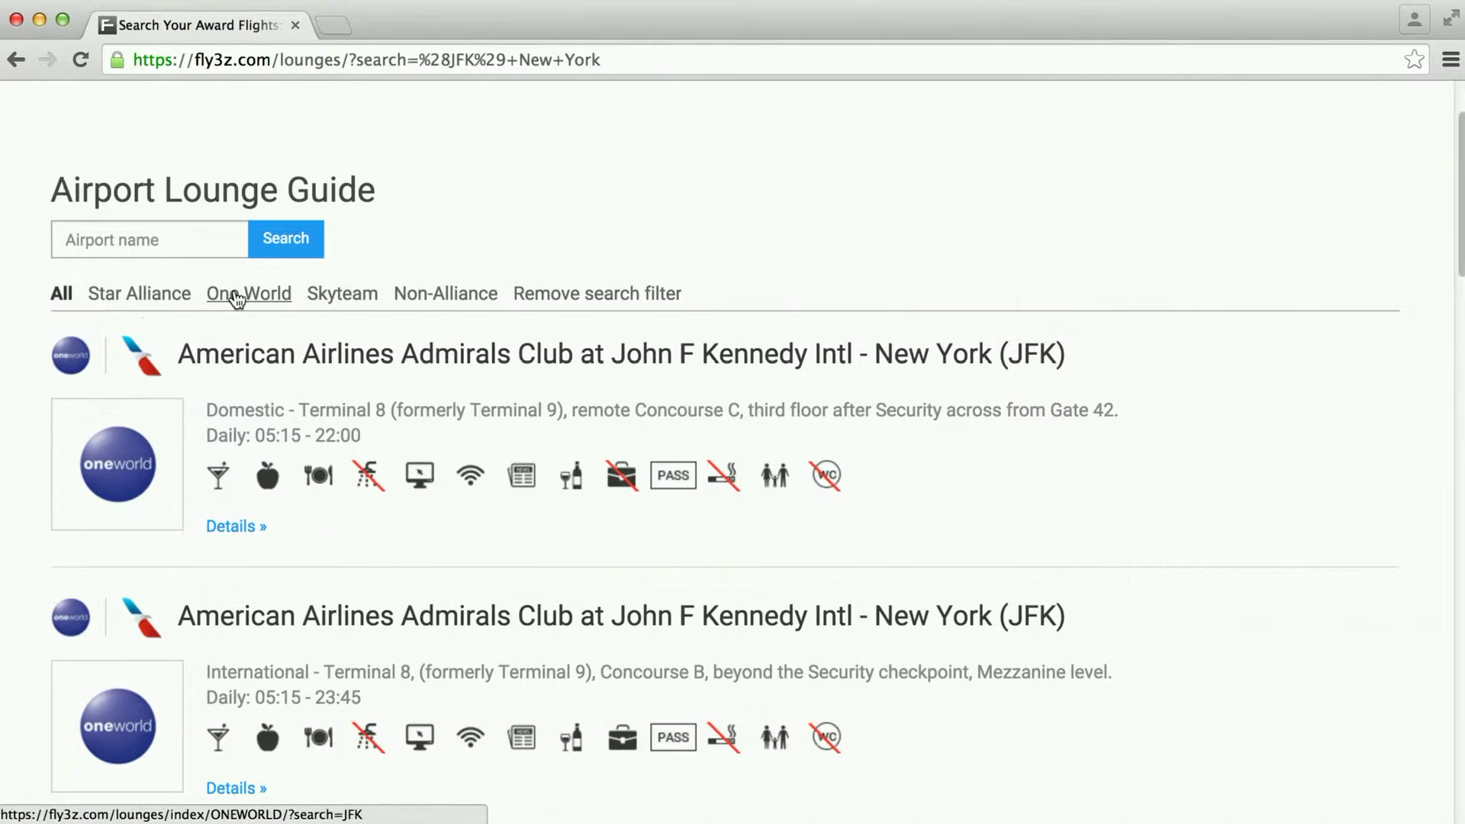
{"action": "left_click", "coordinate": [327, 296]}
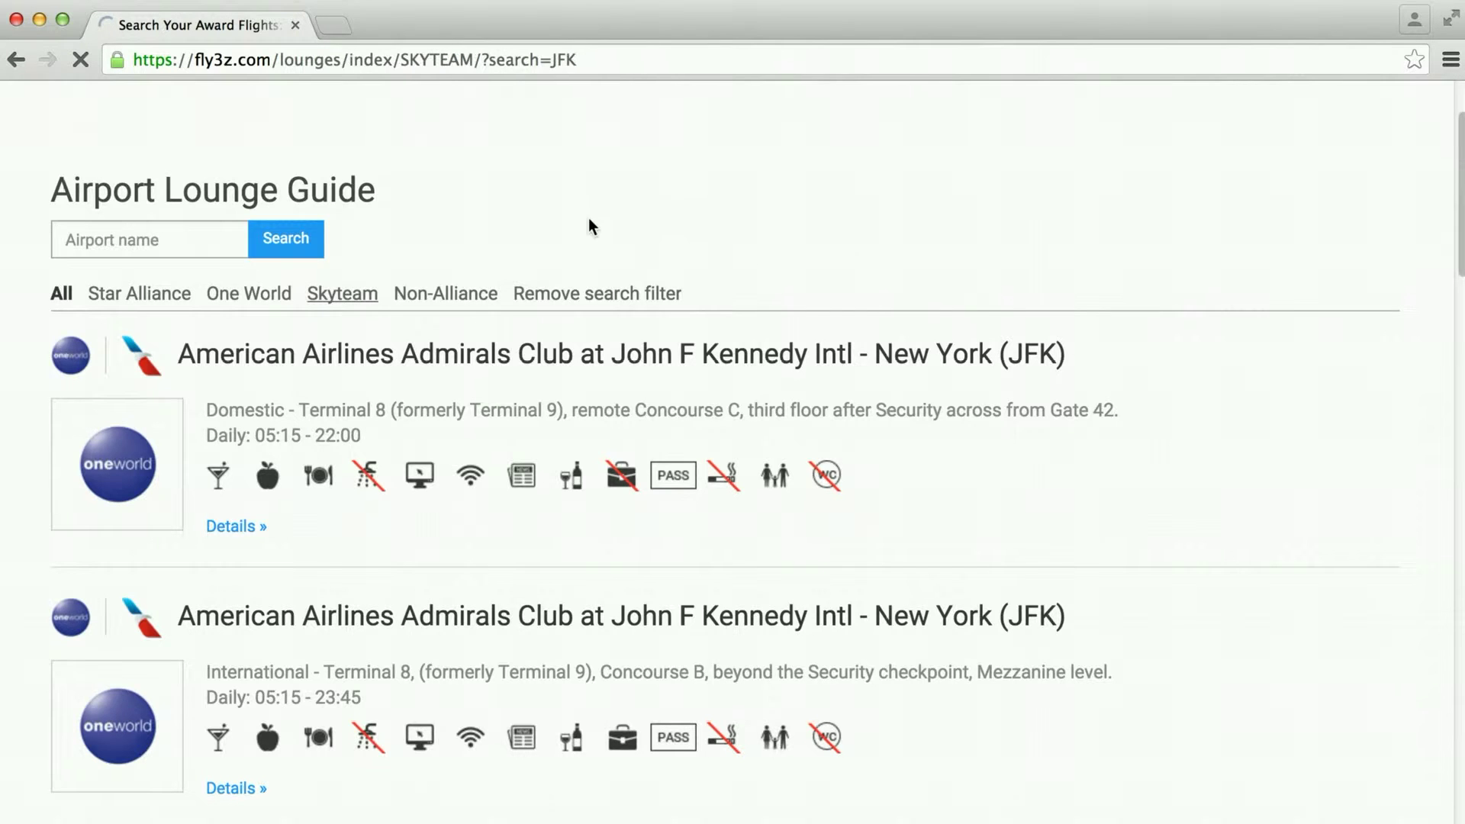
{"action": "scroll", "coordinate": [563, 275], "scroll_direction": "down", "scroll_amount": 6}
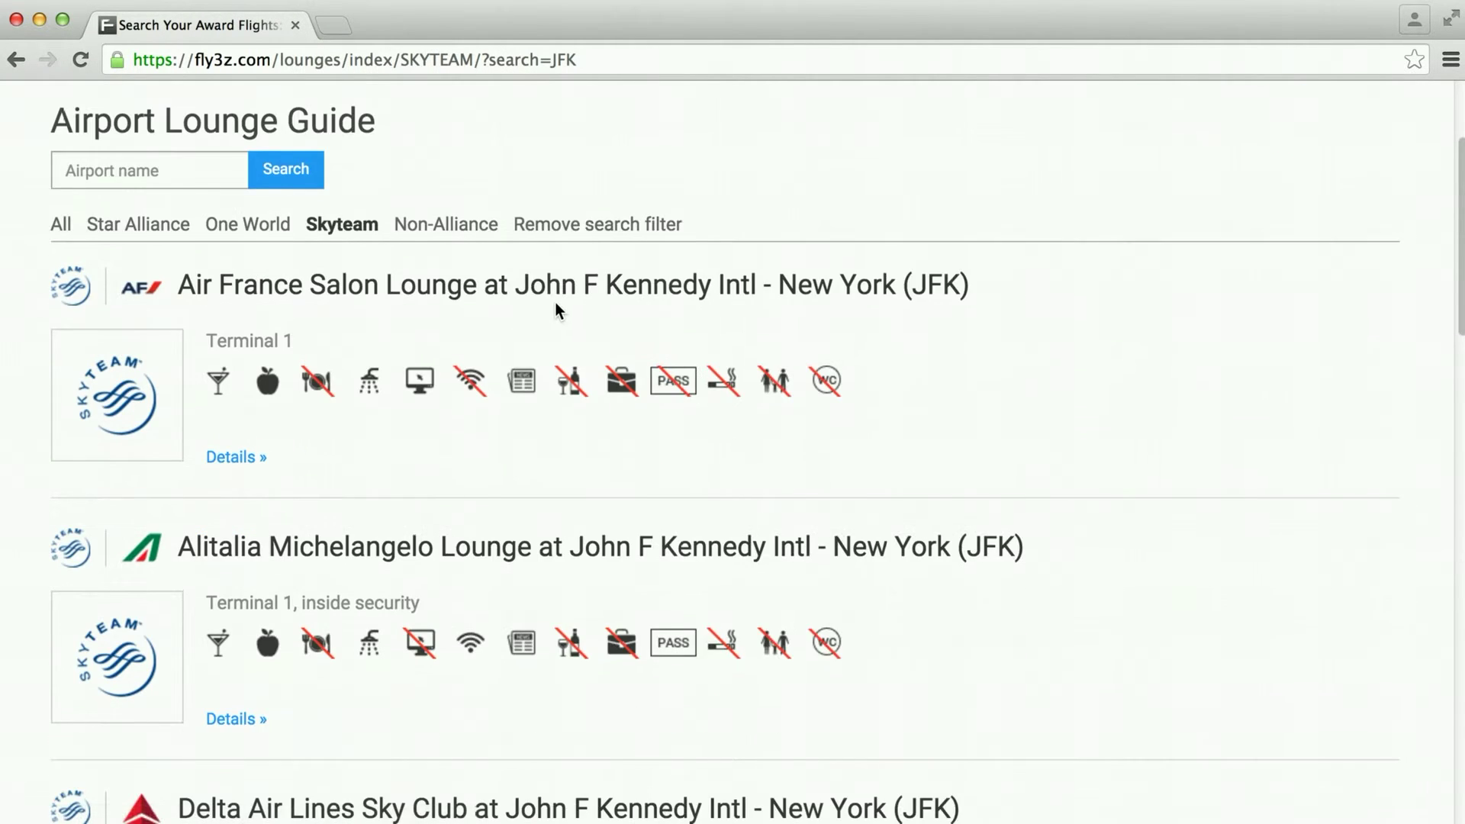
{"action": "scroll", "coordinate": [550, 321], "scroll_direction": "down", "scroll_amount": 8}
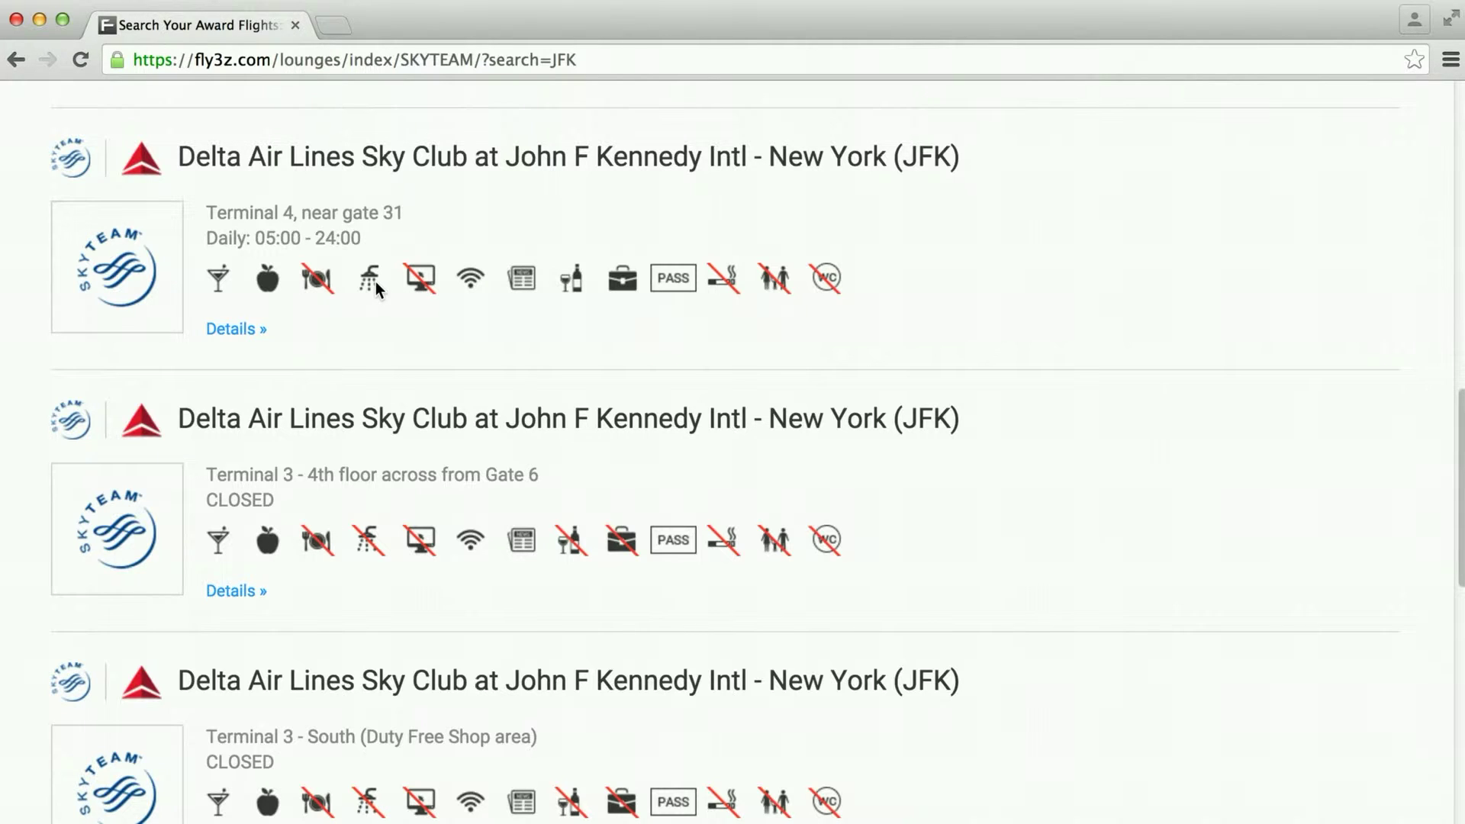
{"action": "mouse_move", "coordinate": [373, 279]}
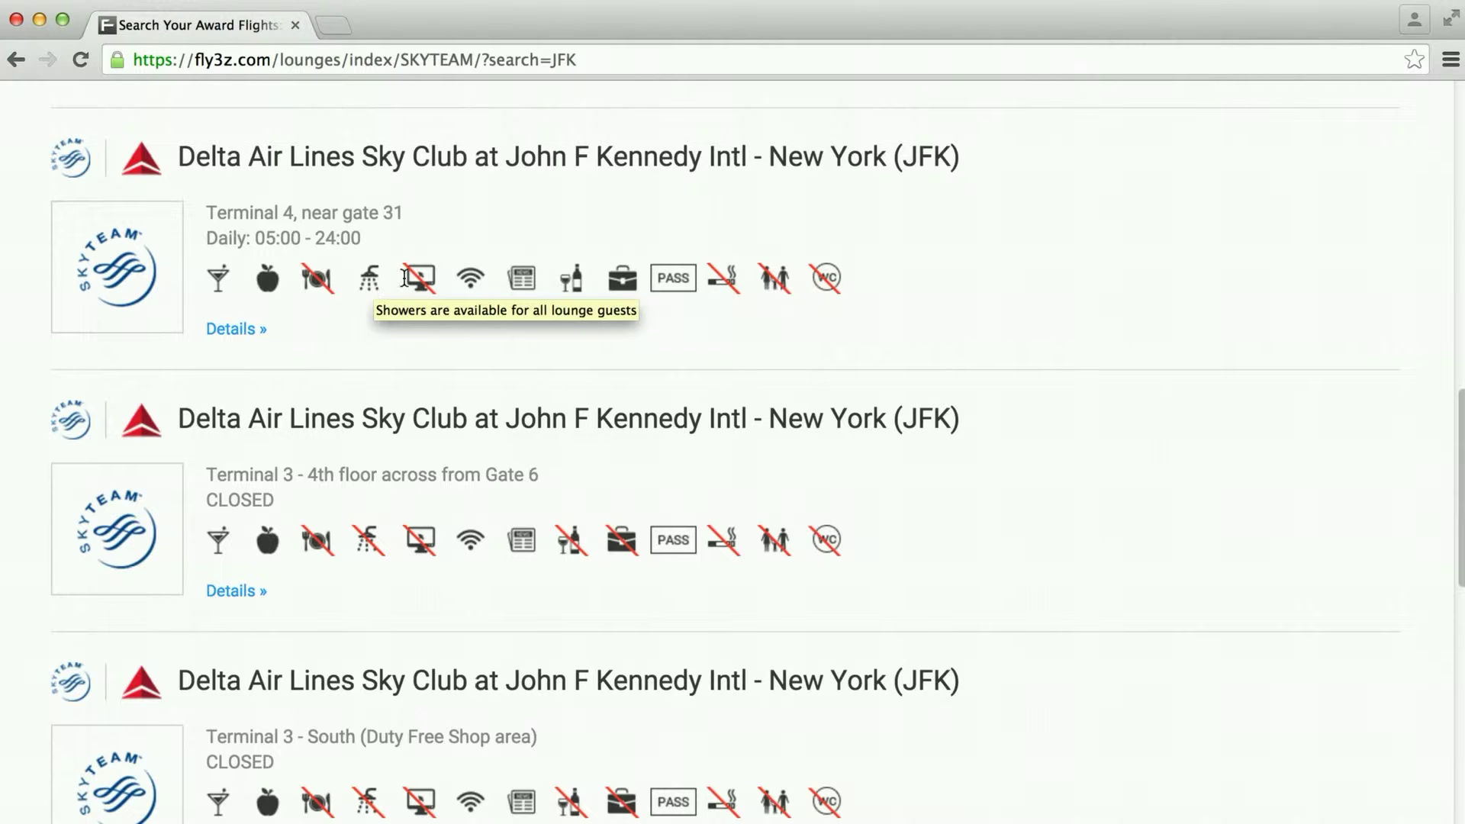
Step: Open the details of the Terminal 4 Delta Sky Club, look over the external lounge review page, and close it
{"action": "left_click", "coordinate": [257, 330]}
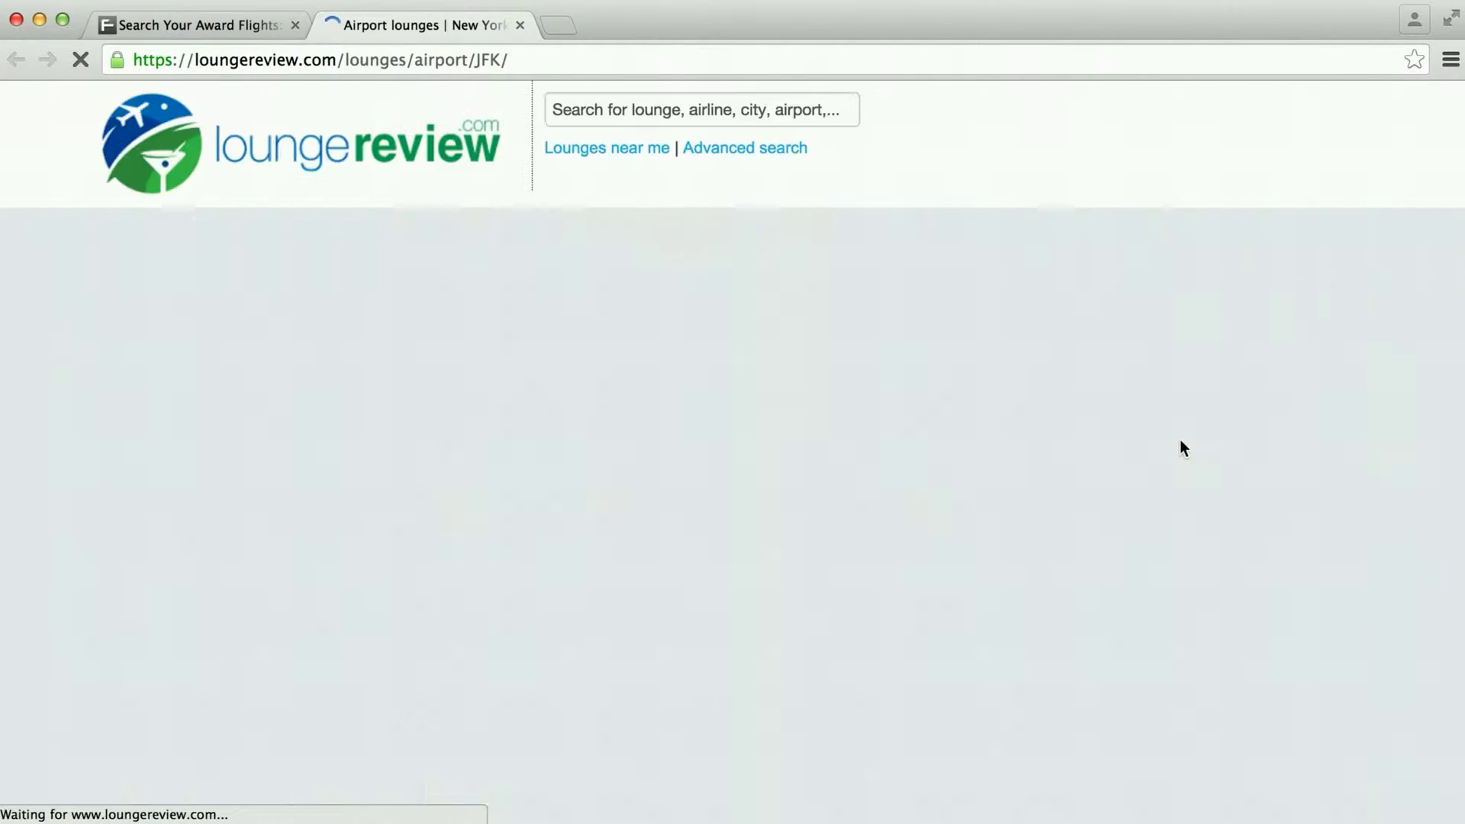
{"action": "scroll", "coordinate": [920, 294], "scroll_direction": "down", "scroll_amount": 5}
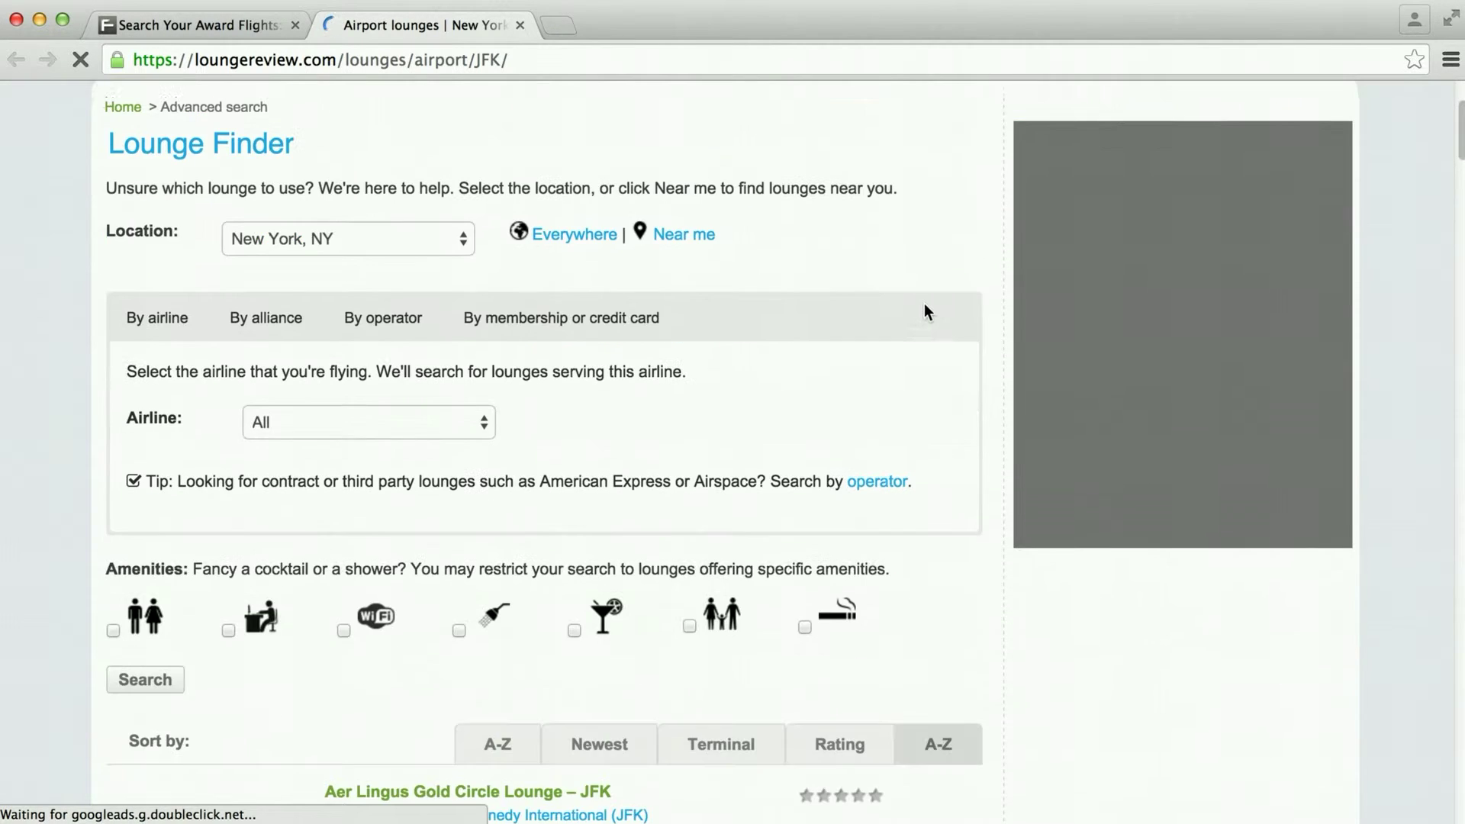
{"action": "scroll", "coordinate": [923, 304], "scroll_direction": "up", "scroll_amount": 3}
{"action": "scroll", "coordinate": [923, 304], "scroll_direction": "down", "scroll_amount": 5}
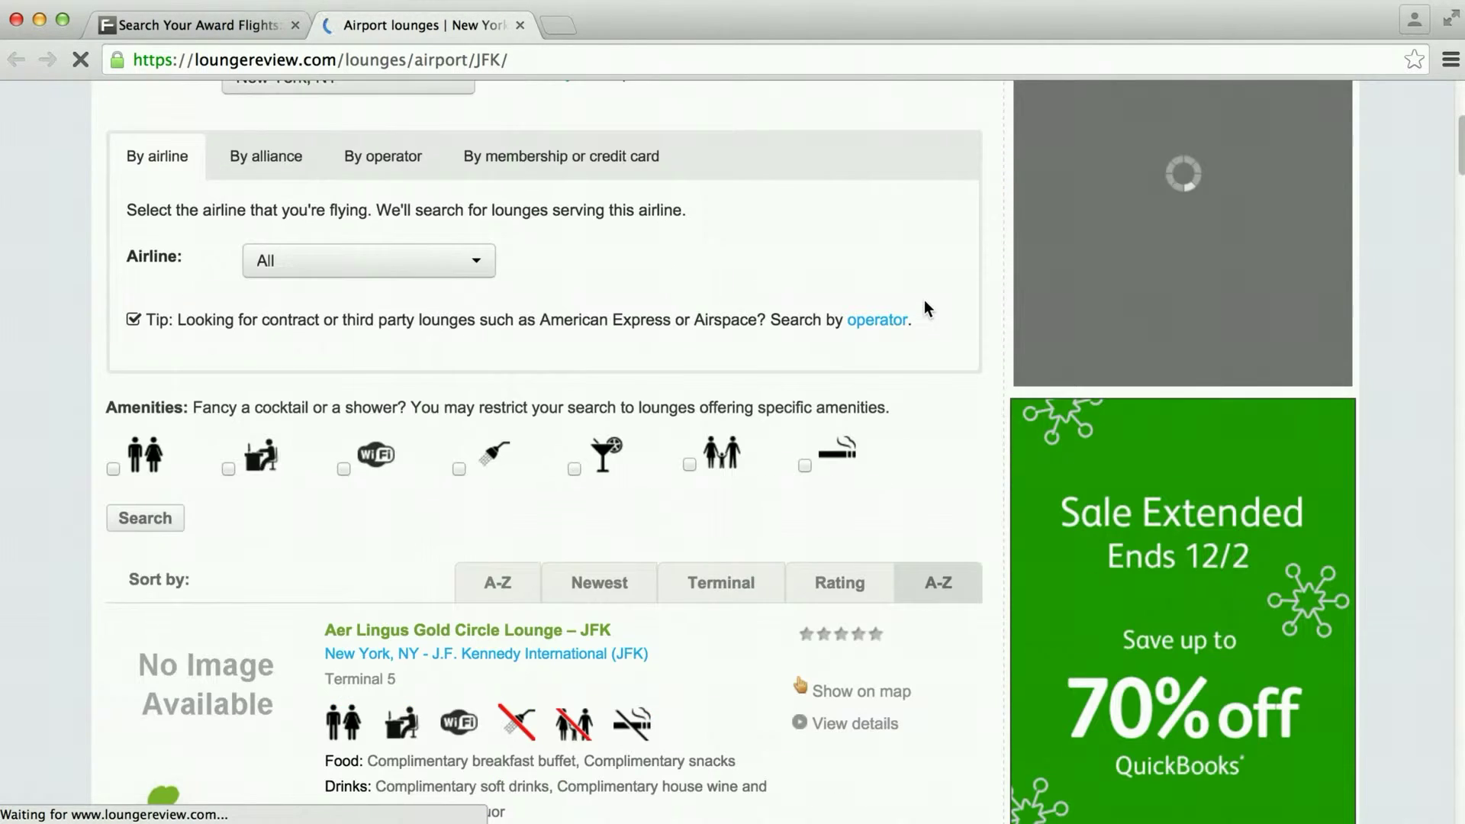
{"action": "scroll", "coordinate": [725, 336], "scroll_direction": "down", "scroll_amount": 3}
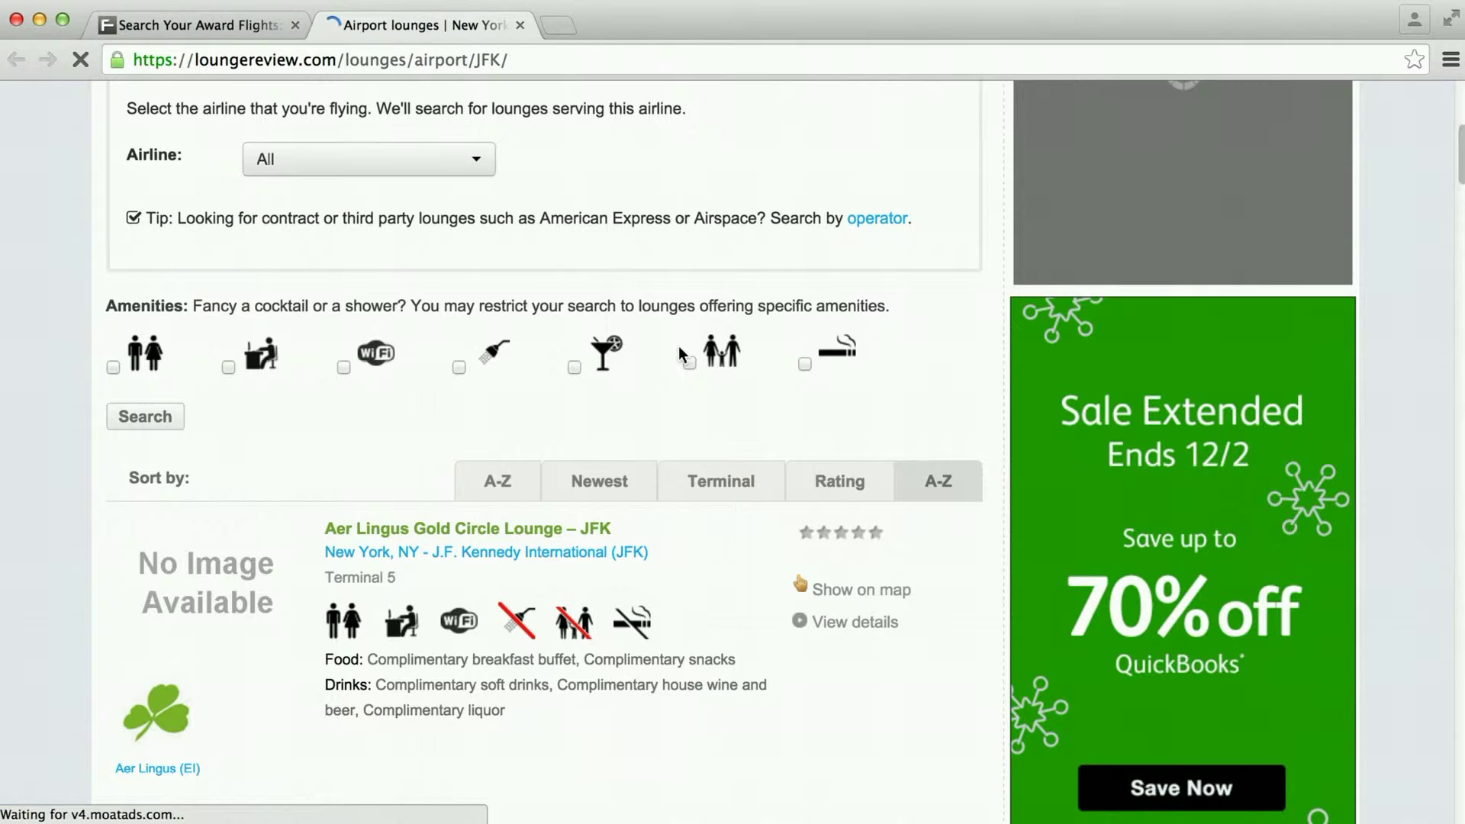
{"action": "left_click", "coordinate": [520, 25]}
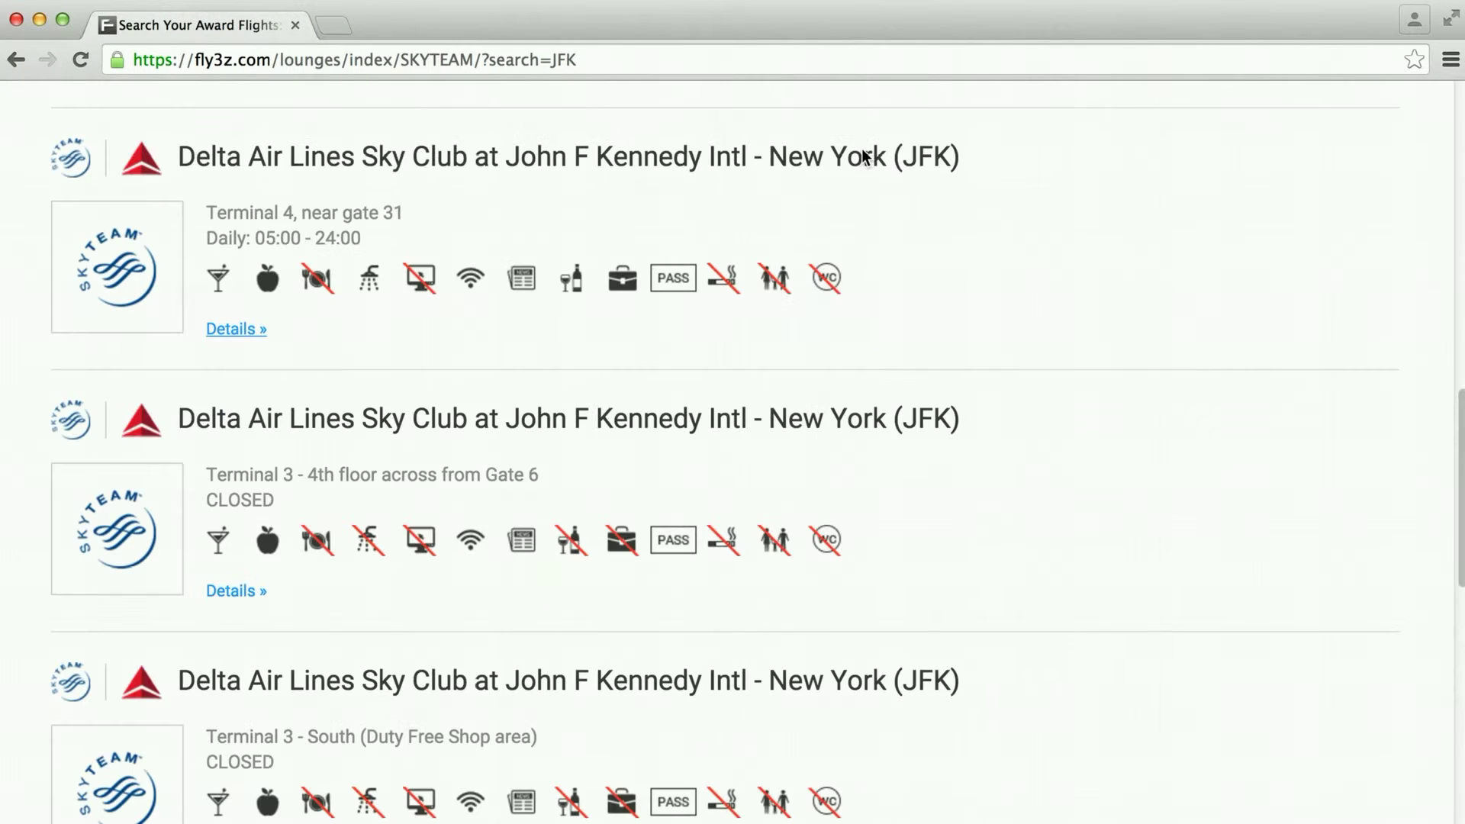
Step: Return to the Award Flights page and look through the available travel tools
{"action": "scroll", "coordinate": [768, 200], "scroll_direction": "up", "scroll_amount": 10}
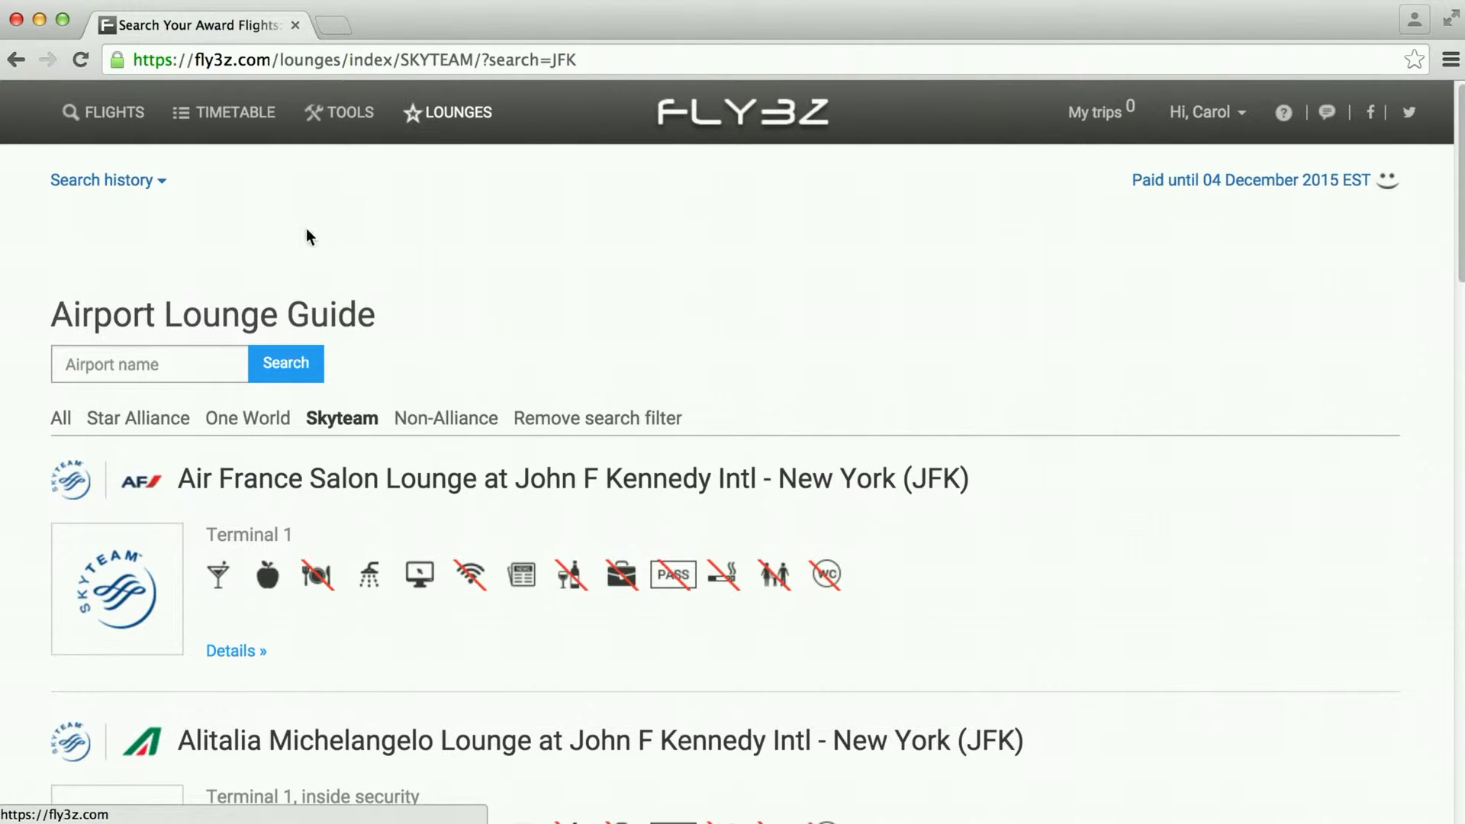
{"action": "left_click", "coordinate": [721, 130]}
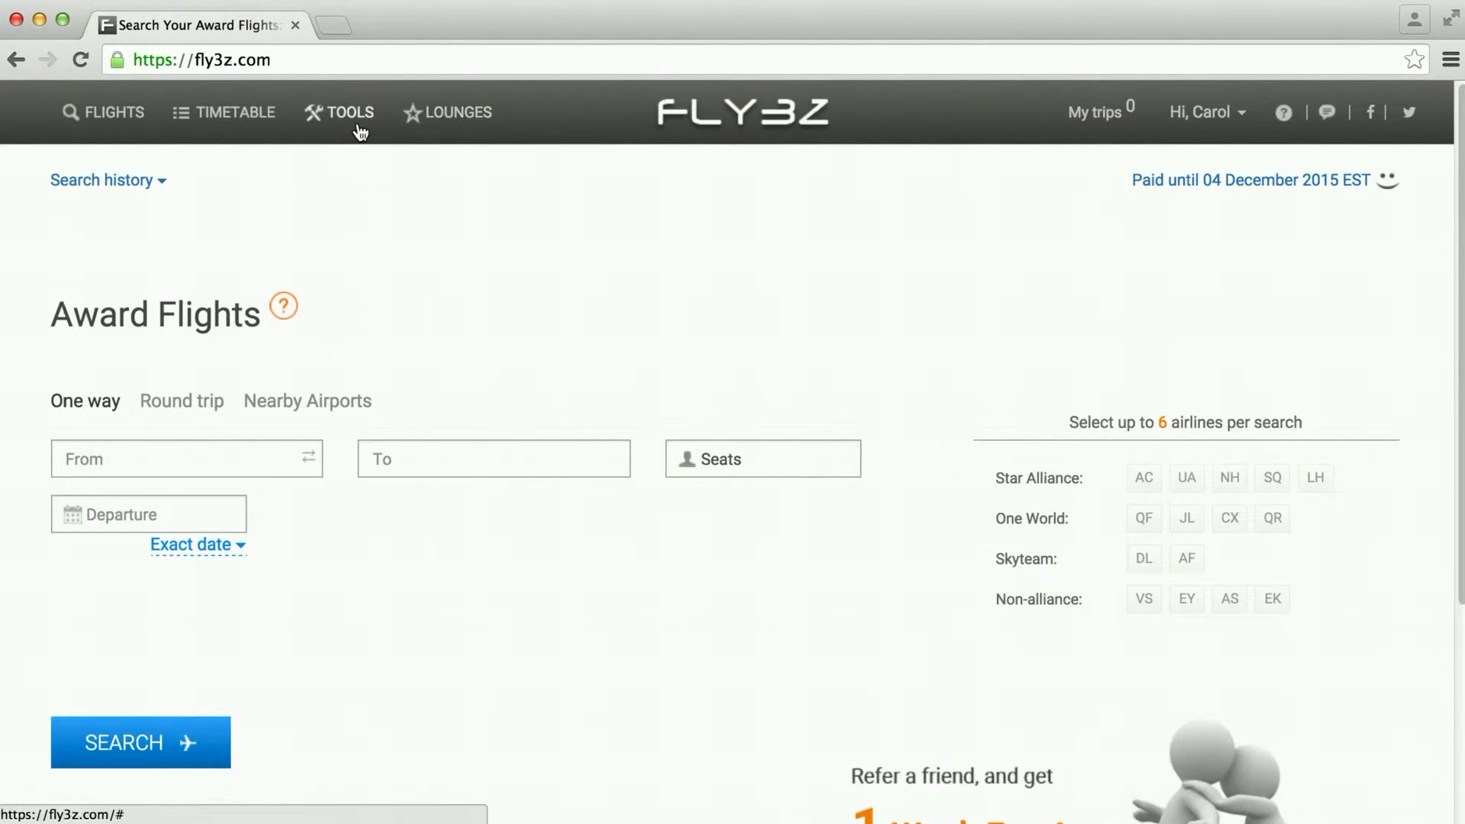
{"action": "left_click", "coordinate": [358, 126]}
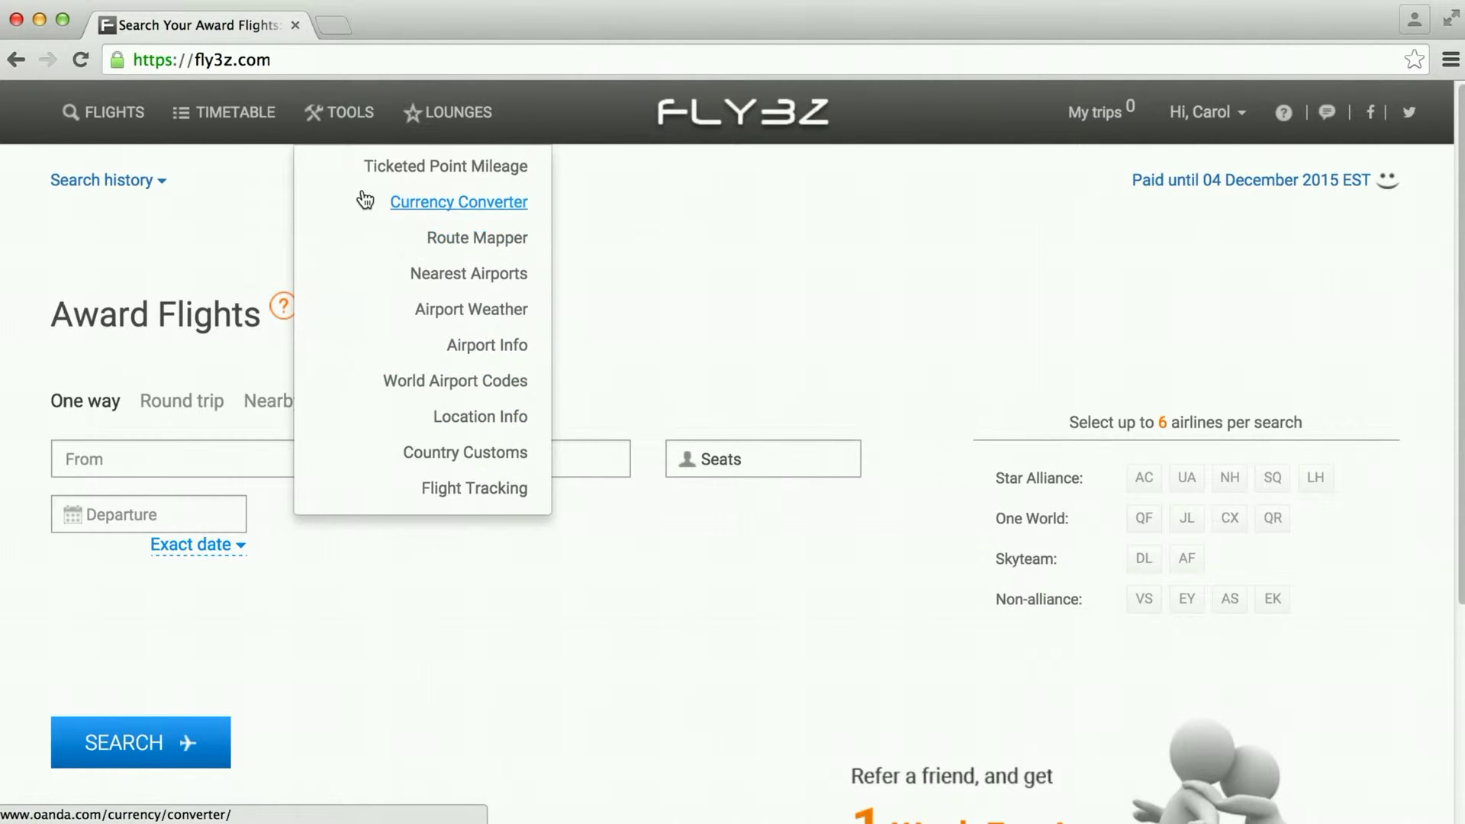
Step: Look over the Worldwide Timetable search page and return to the Award Flights page
{"action": "left_click", "coordinate": [235, 129]}
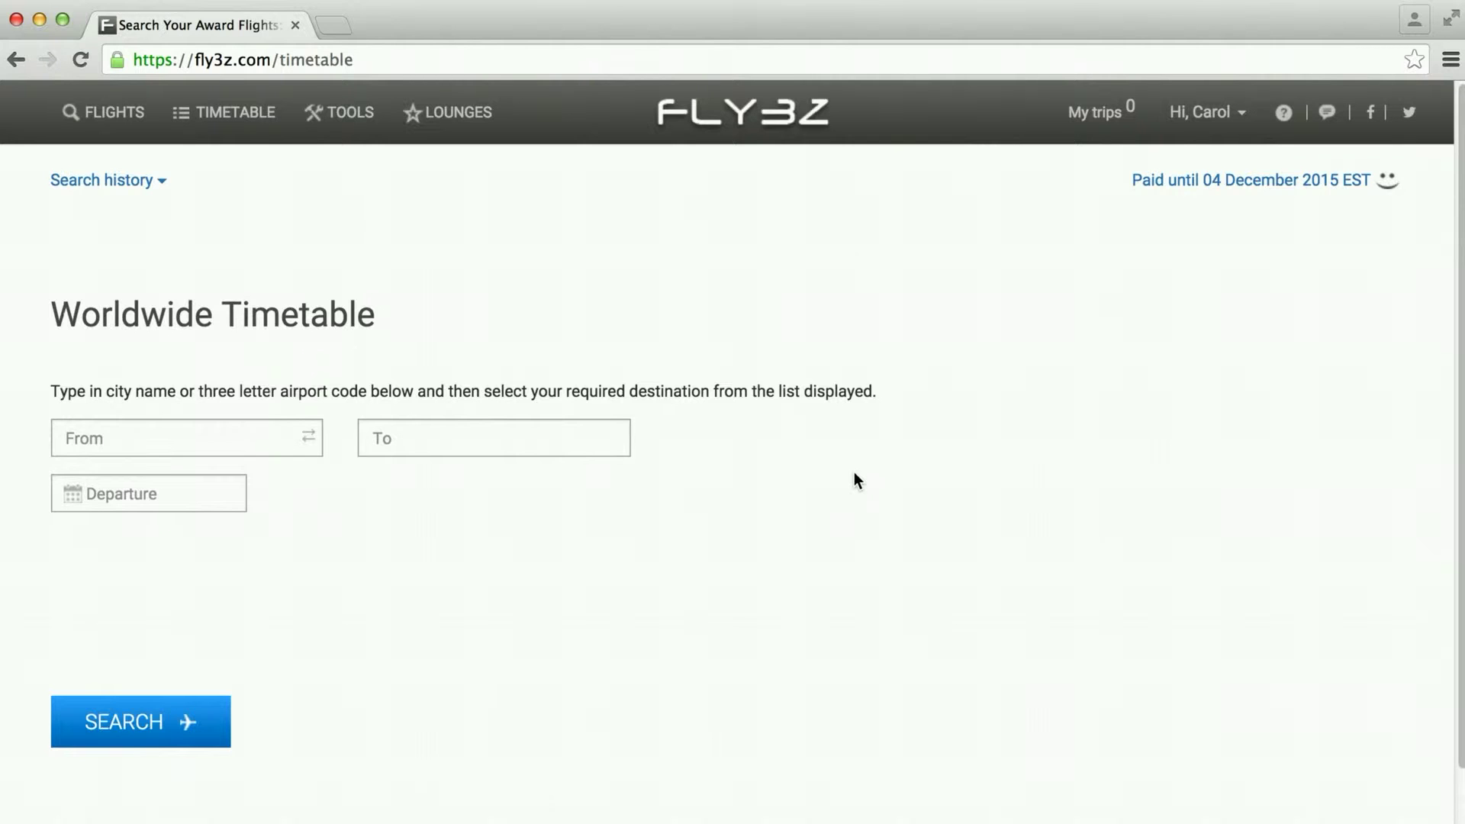
{"action": "scroll", "coordinate": [689, 572], "scroll_direction": "down", "scroll_amount": 2}
{"action": "scroll", "coordinate": [689, 573], "scroll_direction": "up", "scroll_amount": 2}
{"action": "left_click", "coordinate": [745, 126]}
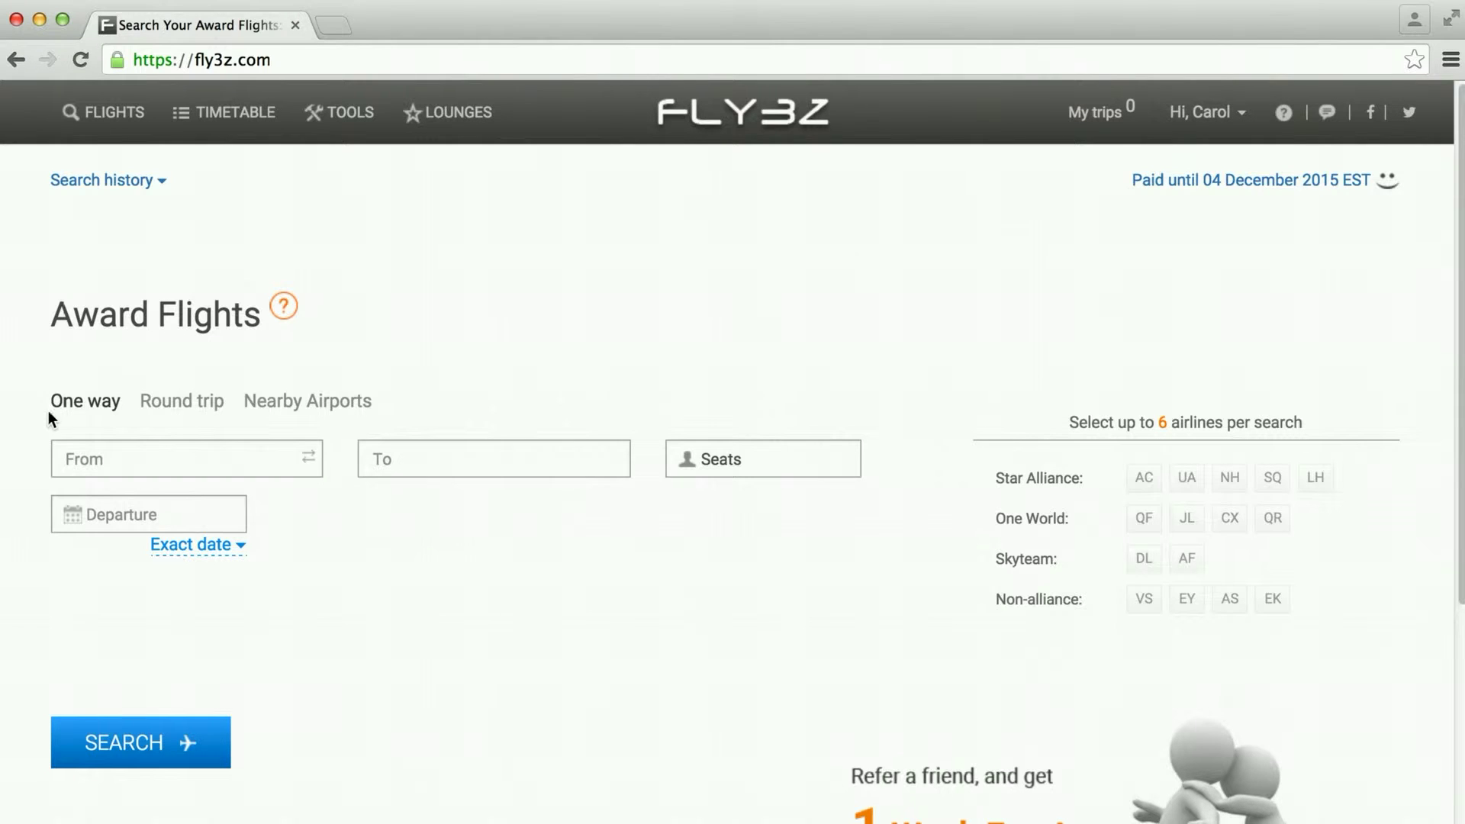
Step: Set up a one-way award search from (JFK) New York to (LHR) London for 2 seats
{"action": "left_click", "coordinate": [129, 450]}
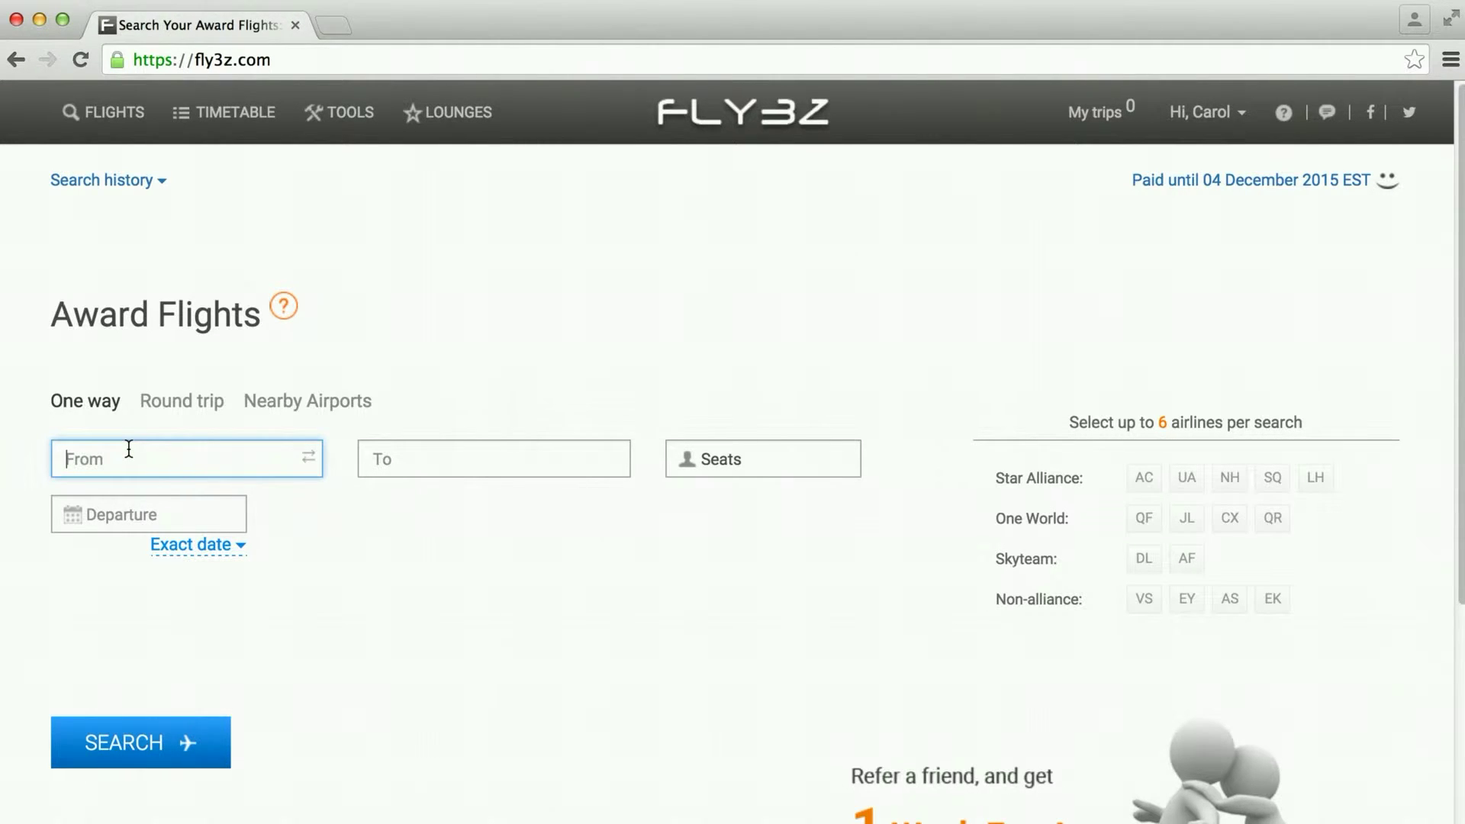
{"action": "type", "text": "JFK"}
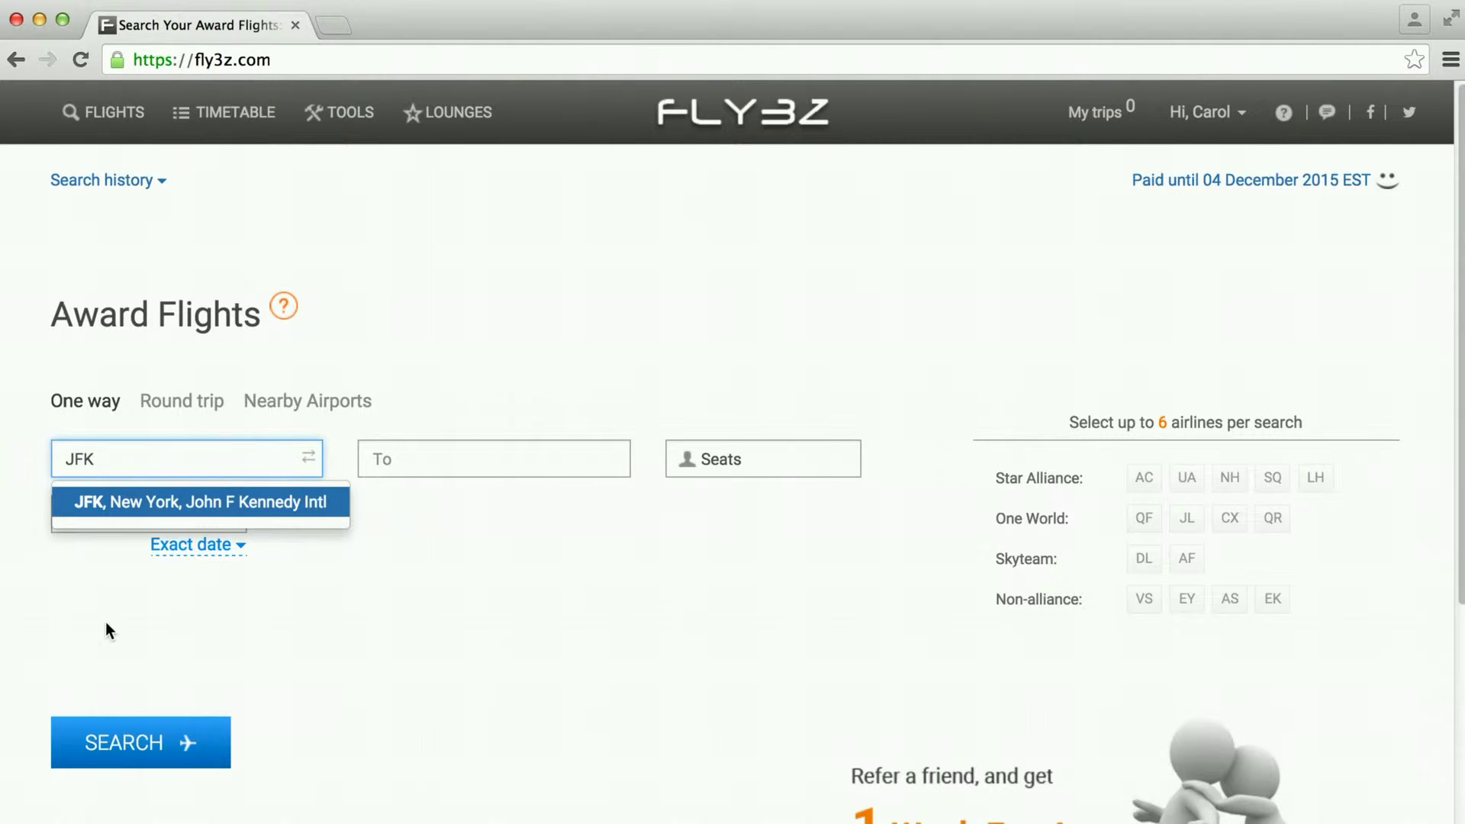
{"action": "left_click", "coordinate": [103, 510]}
{"action": "left_click", "coordinate": [386, 462]}
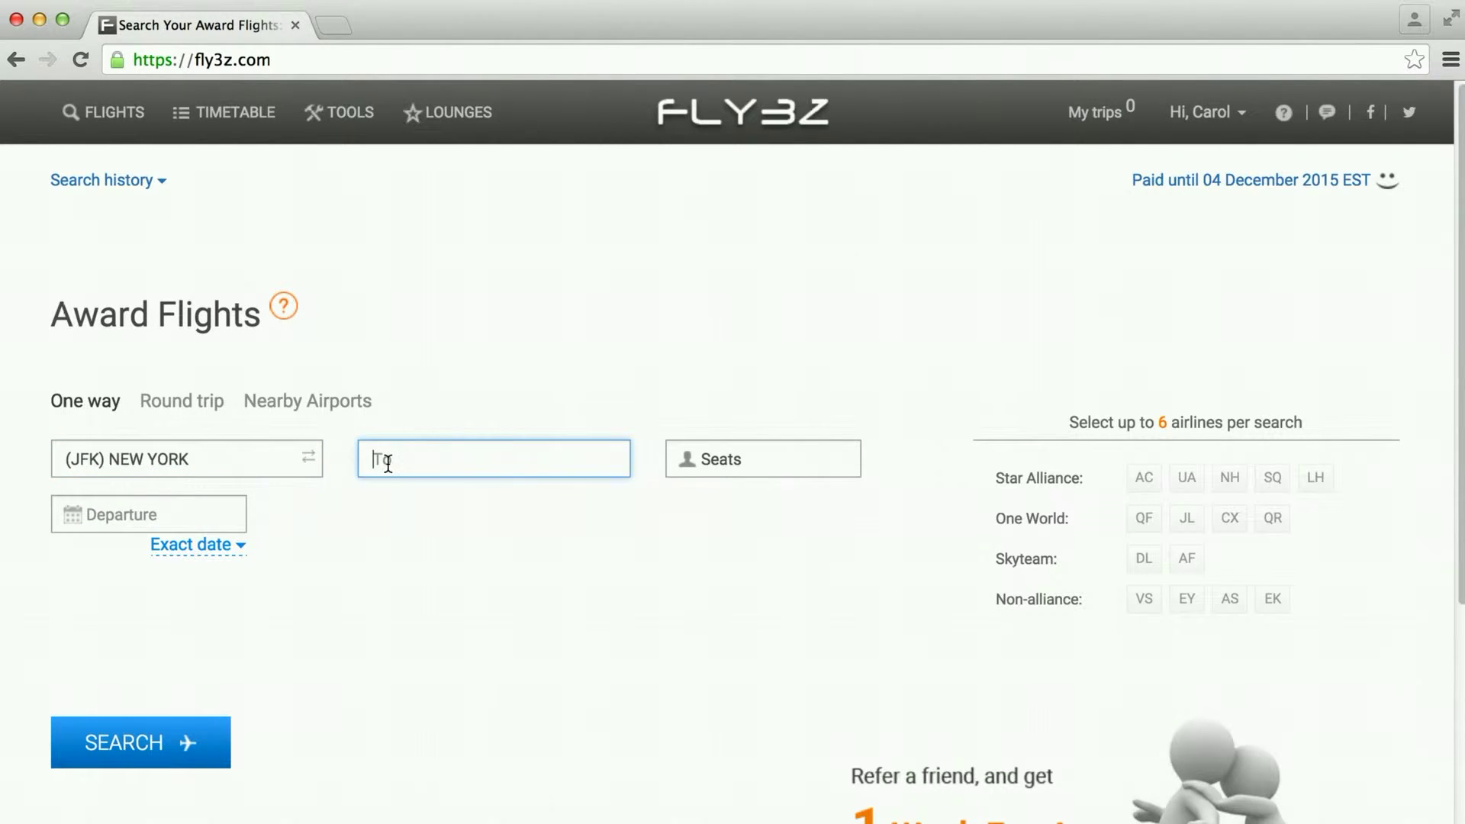
{"action": "type", "text": "LHR"}
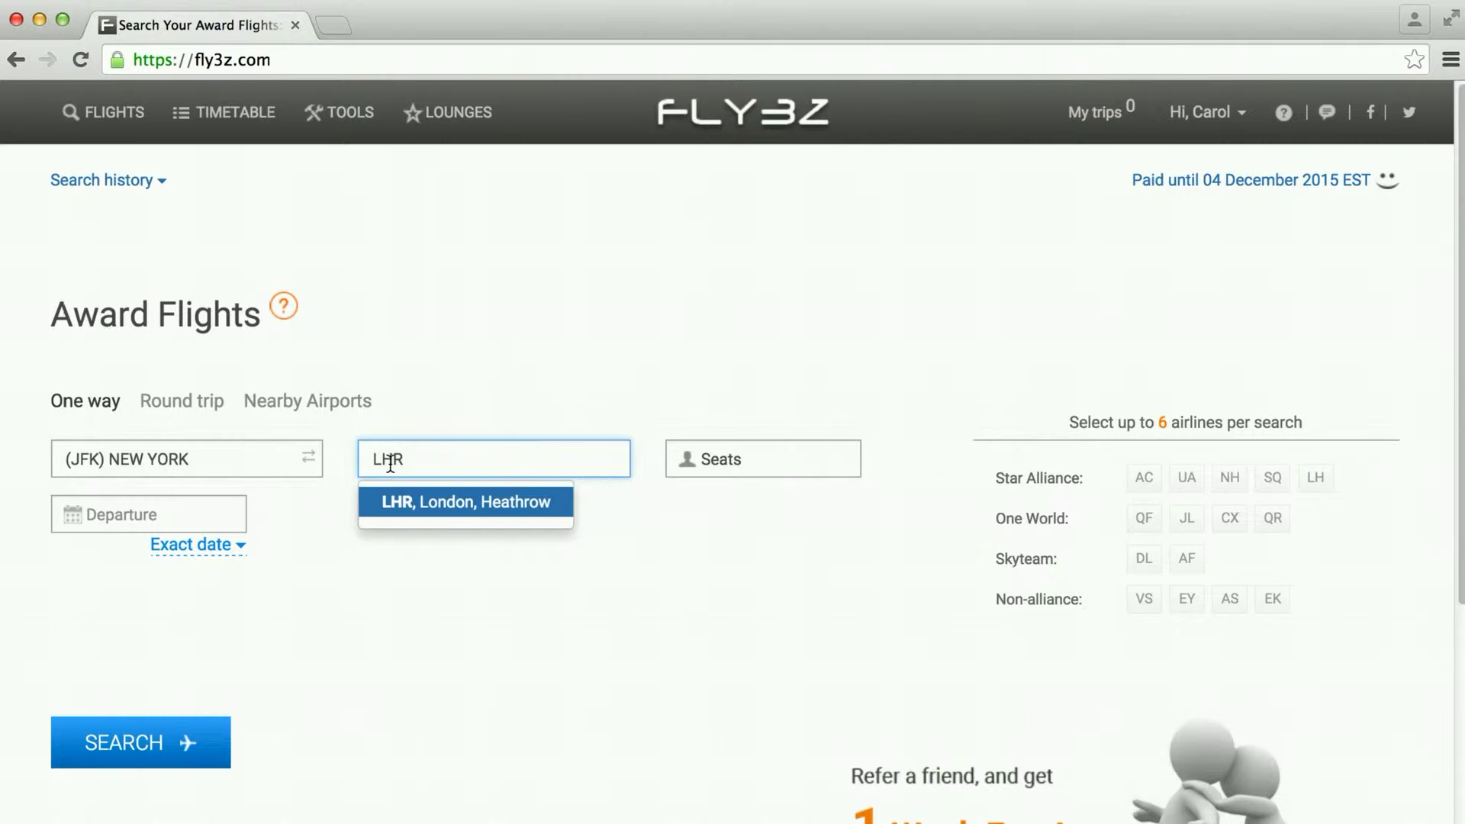
{"action": "key", "text": "Return"}
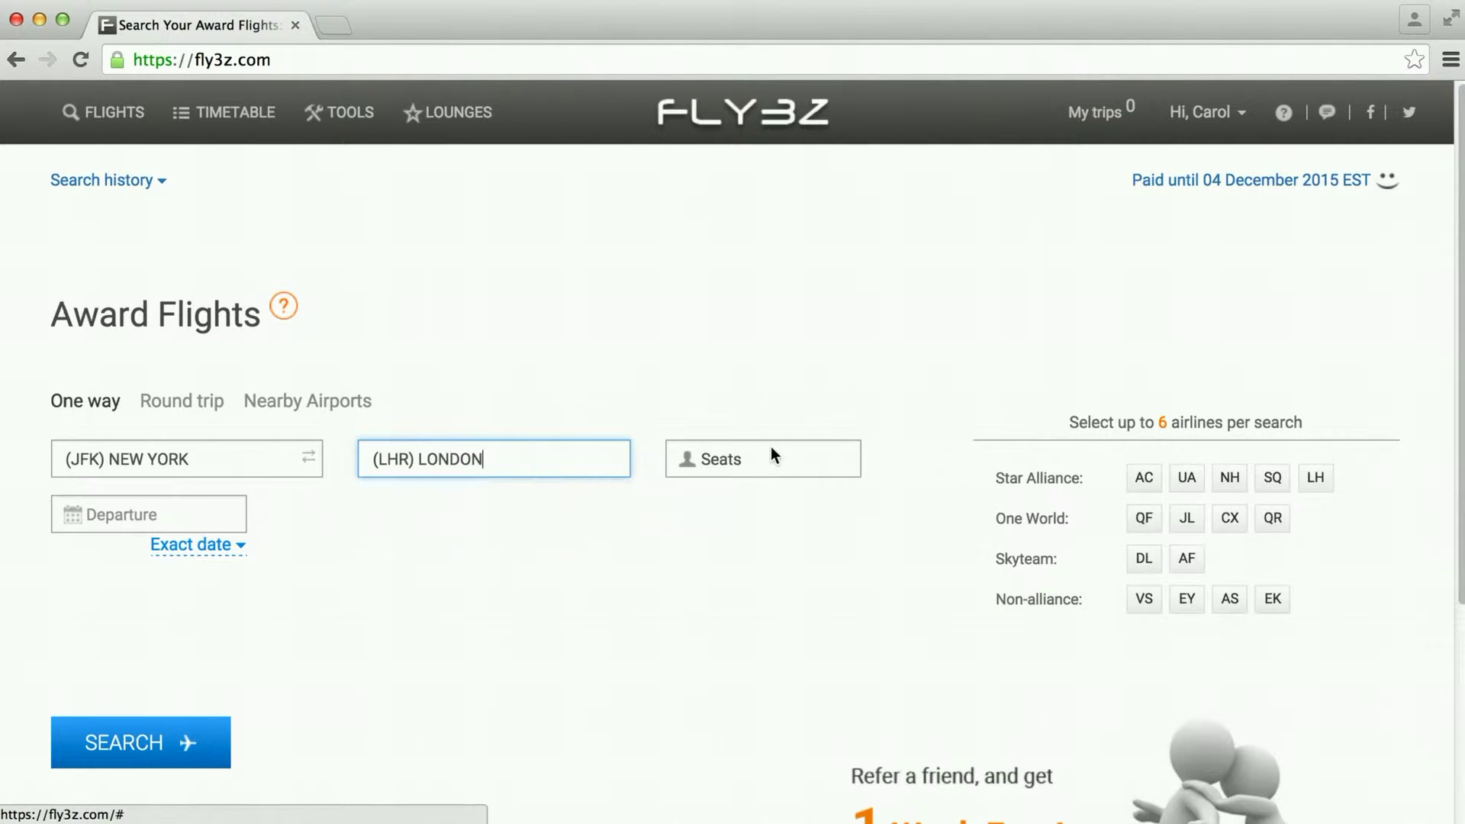
{"action": "left_click", "coordinate": [761, 454]}
{"action": "left_click", "coordinate": [754, 501]}
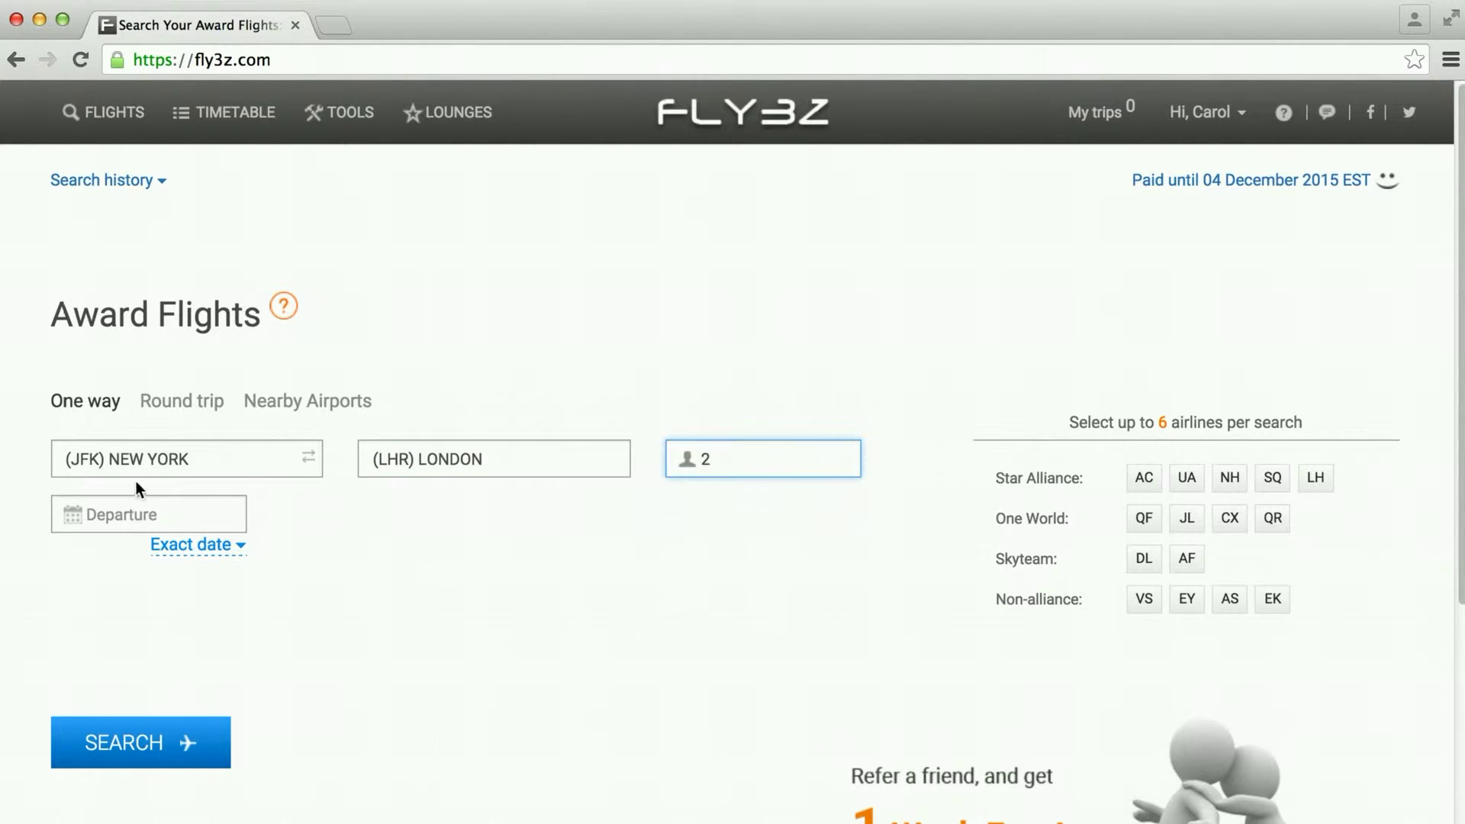
Step: Set the departure date to 04/15/2016 with a flexibility of ± 3 days
{"action": "left_click", "coordinate": [132, 517]}
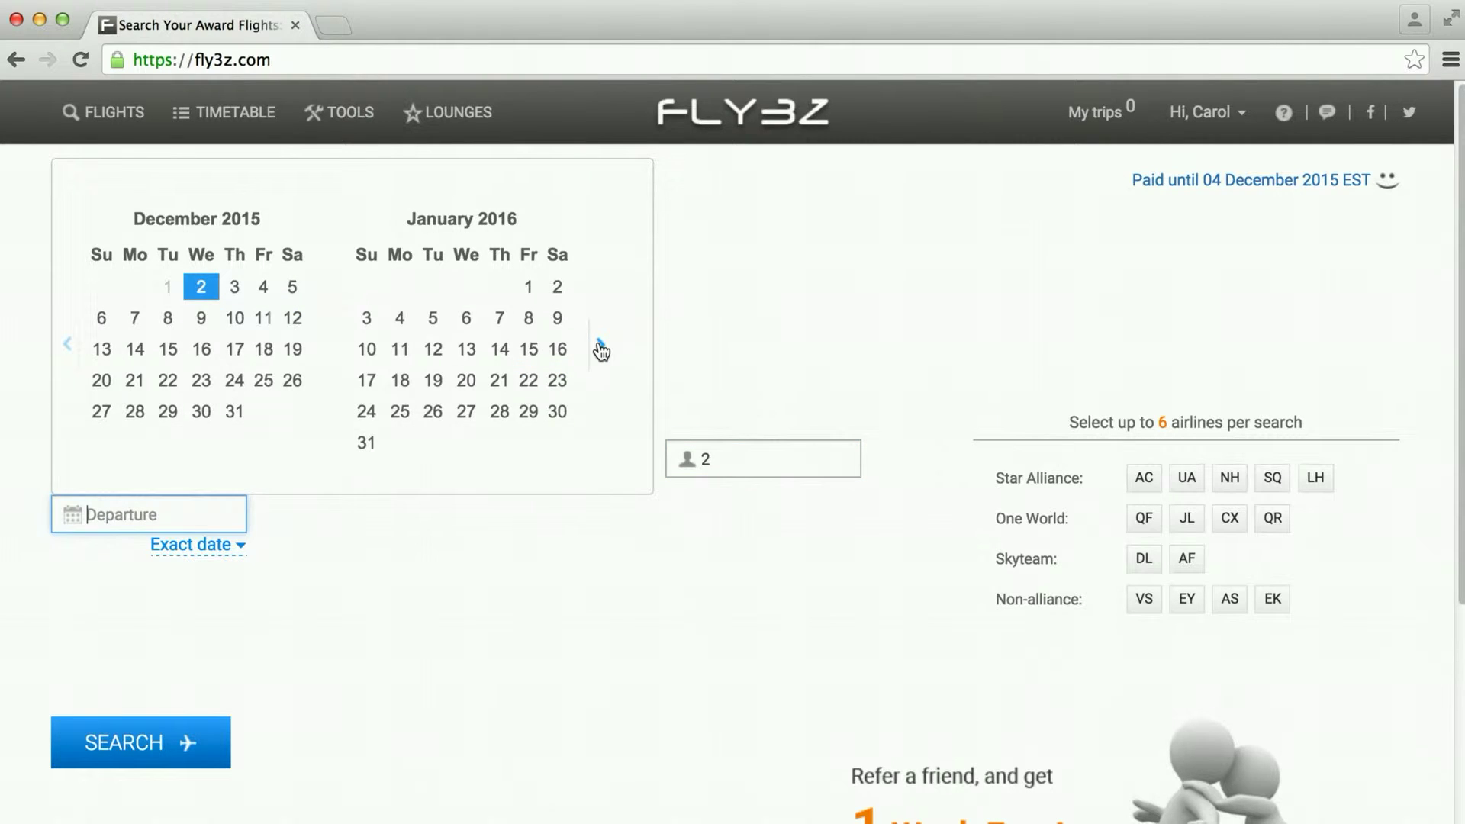
{"action": "left_click", "coordinate": [600, 347]}
{"action": "left_click", "coordinate": [600, 348]}
{"action": "left_click", "coordinate": [601, 348]}
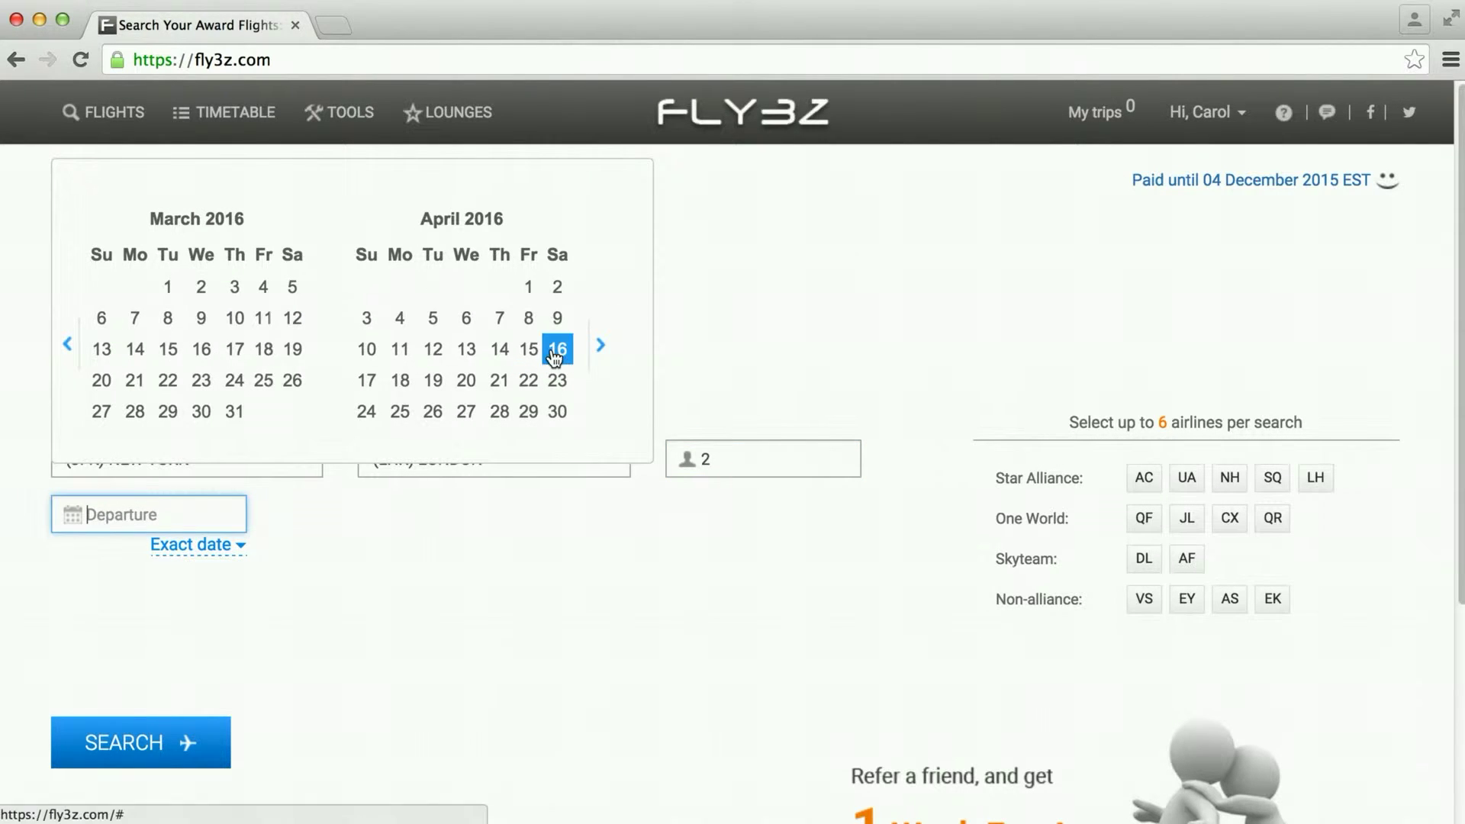
{"action": "left_click", "coordinate": [529, 349]}
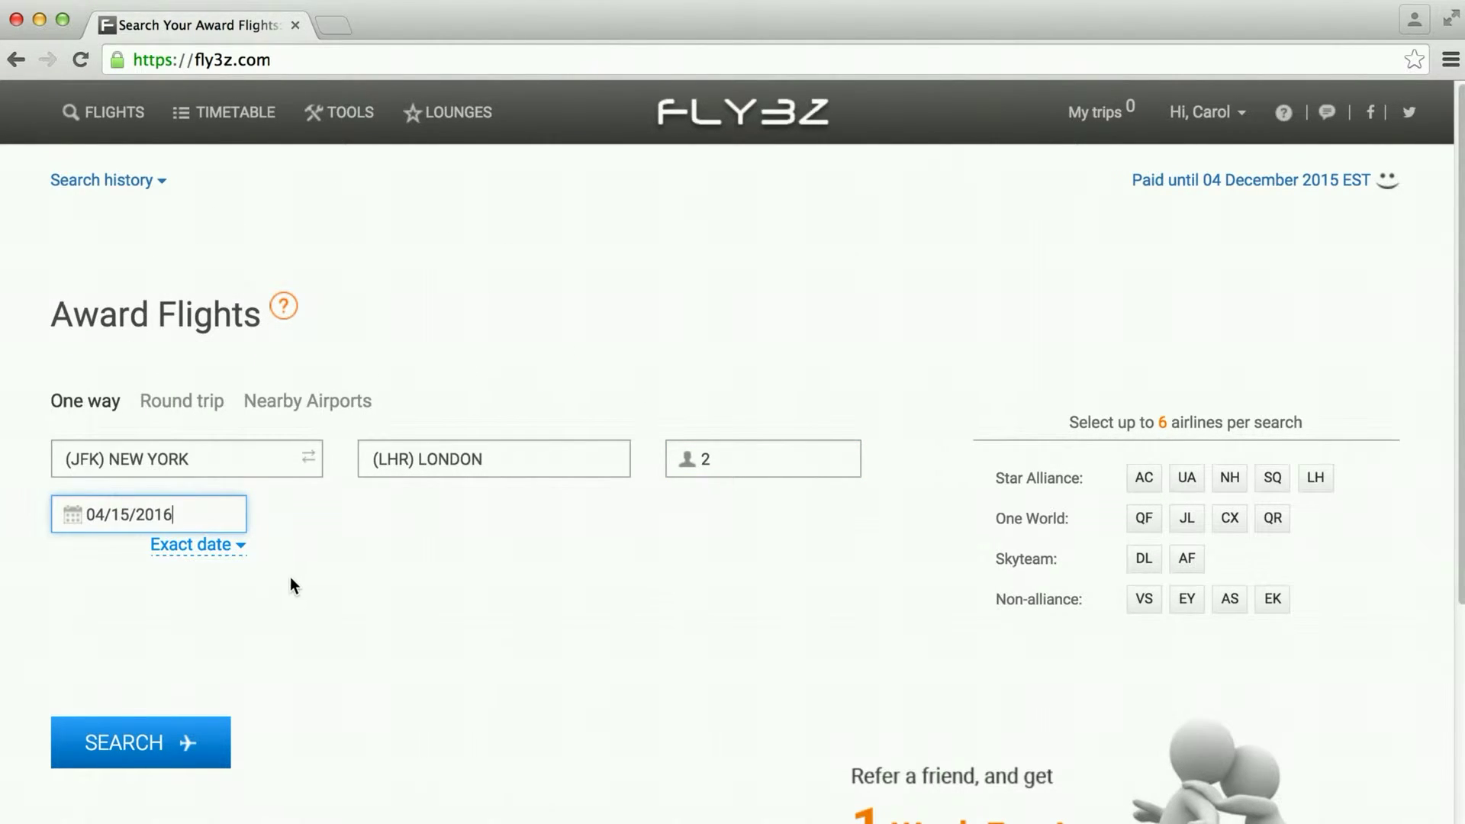
{"action": "left_click", "coordinate": [233, 554]}
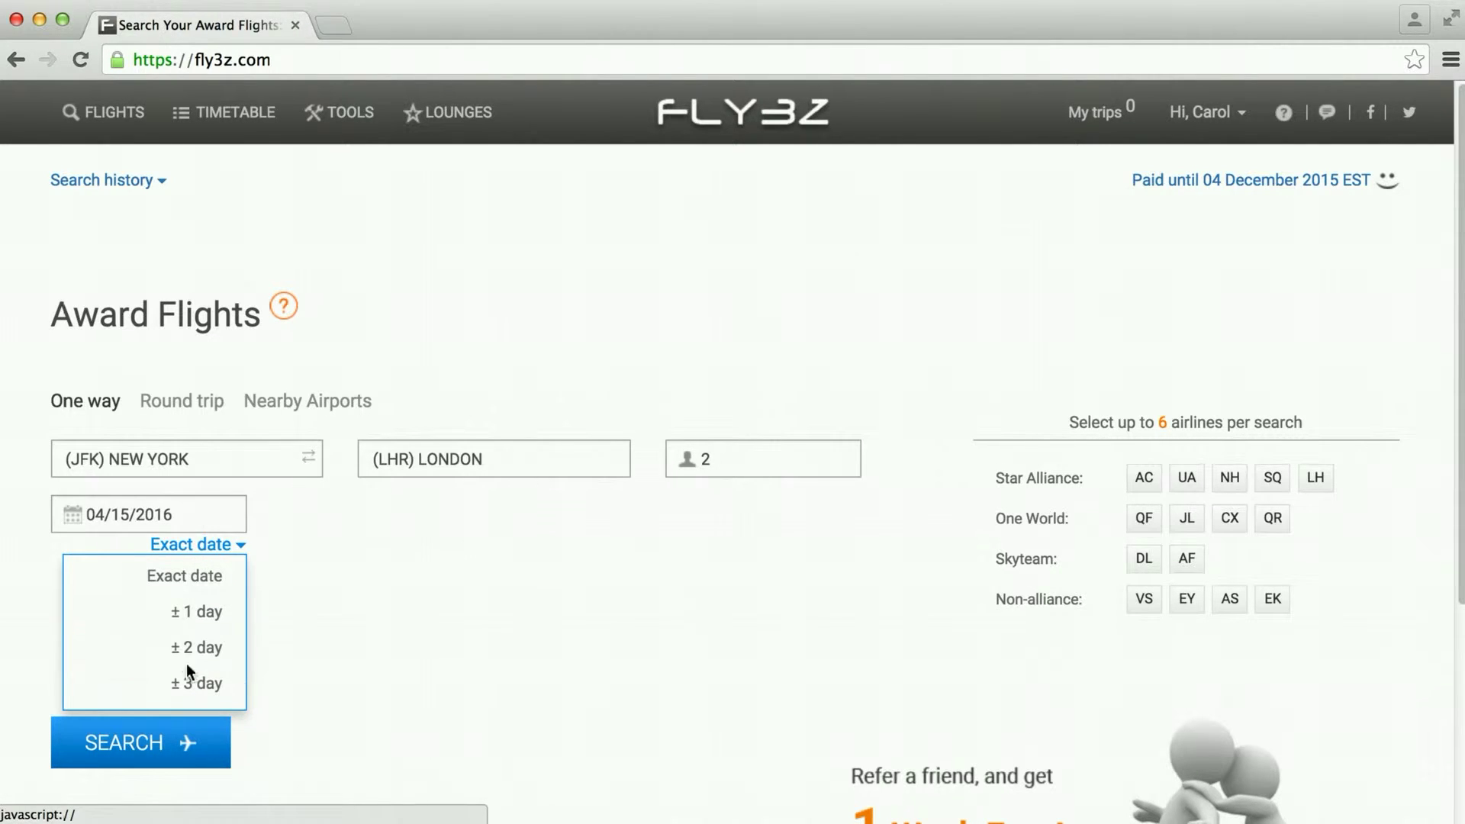
{"action": "left_click", "coordinate": [223, 685]}
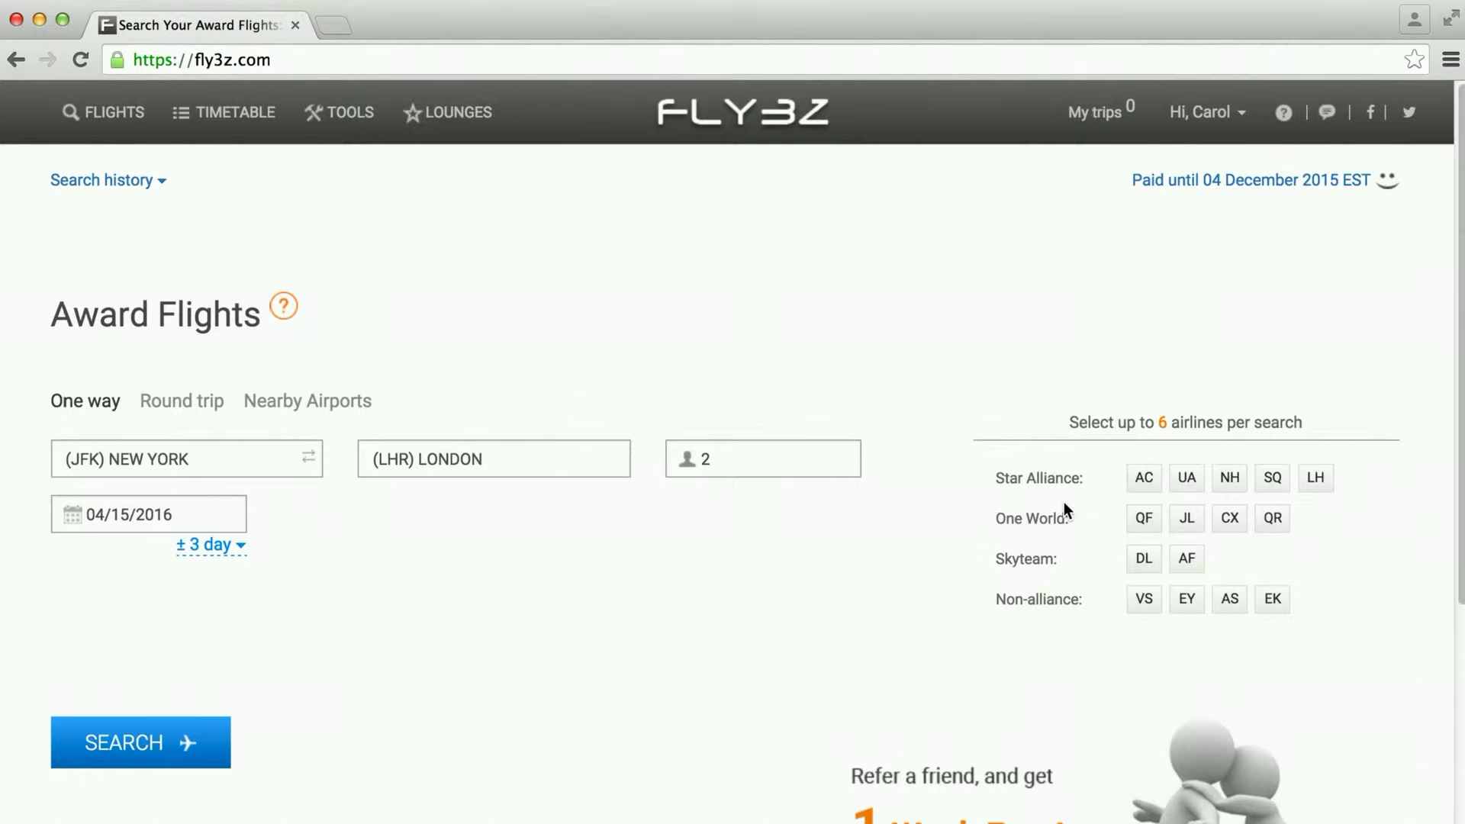
Step: Select the airlines AC, UA, QF, DL, VS and AS and run the award search
{"action": "left_click", "coordinate": [1142, 482]}
{"action": "left_click", "coordinate": [1182, 481]}
{"action": "left_click", "coordinate": [1143, 518]}
{"action": "left_click", "coordinate": [1144, 561]}
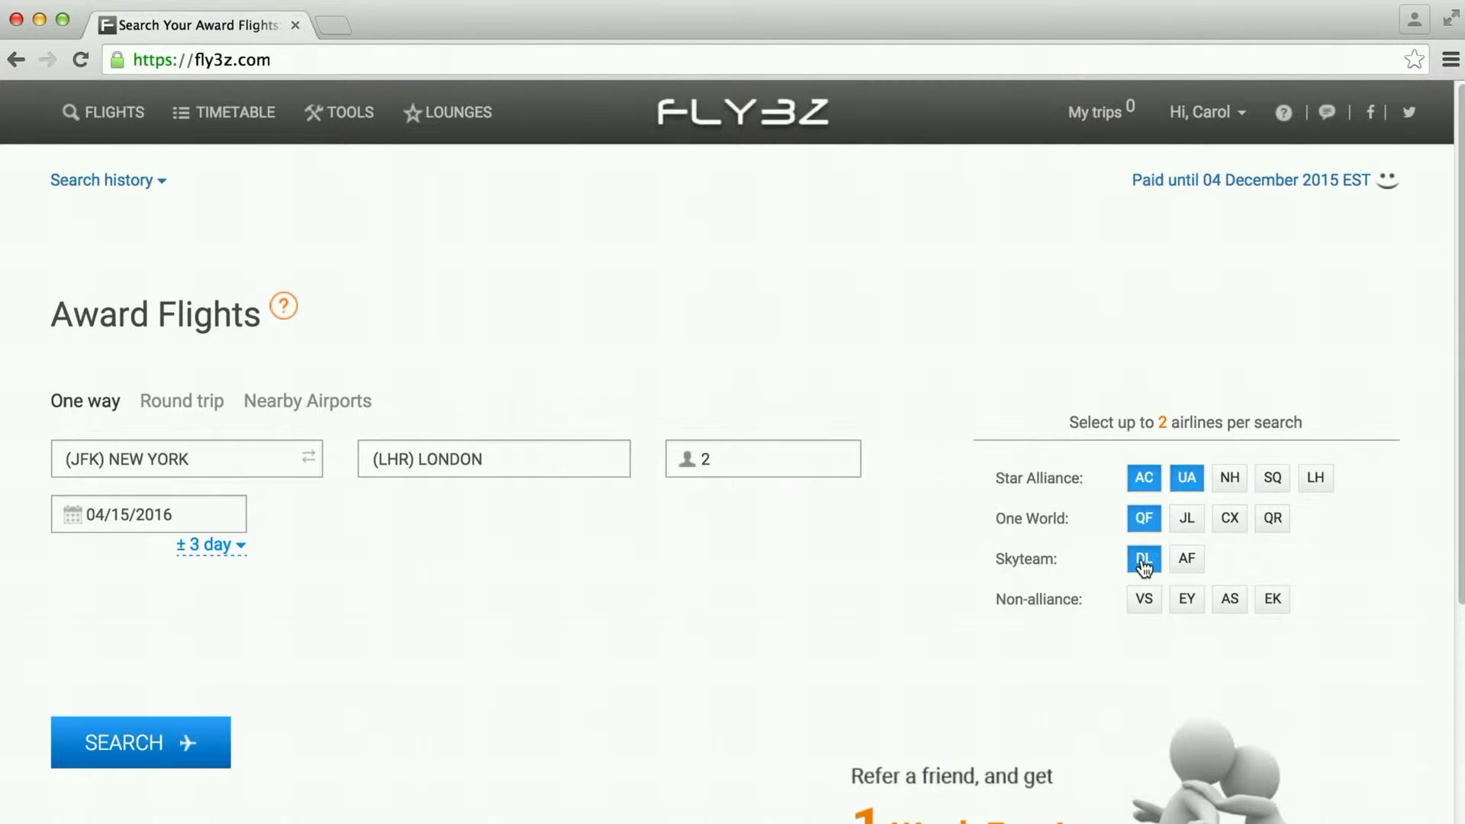
{"action": "left_click", "coordinate": [1142, 603]}
{"action": "left_click", "coordinate": [1230, 603]}
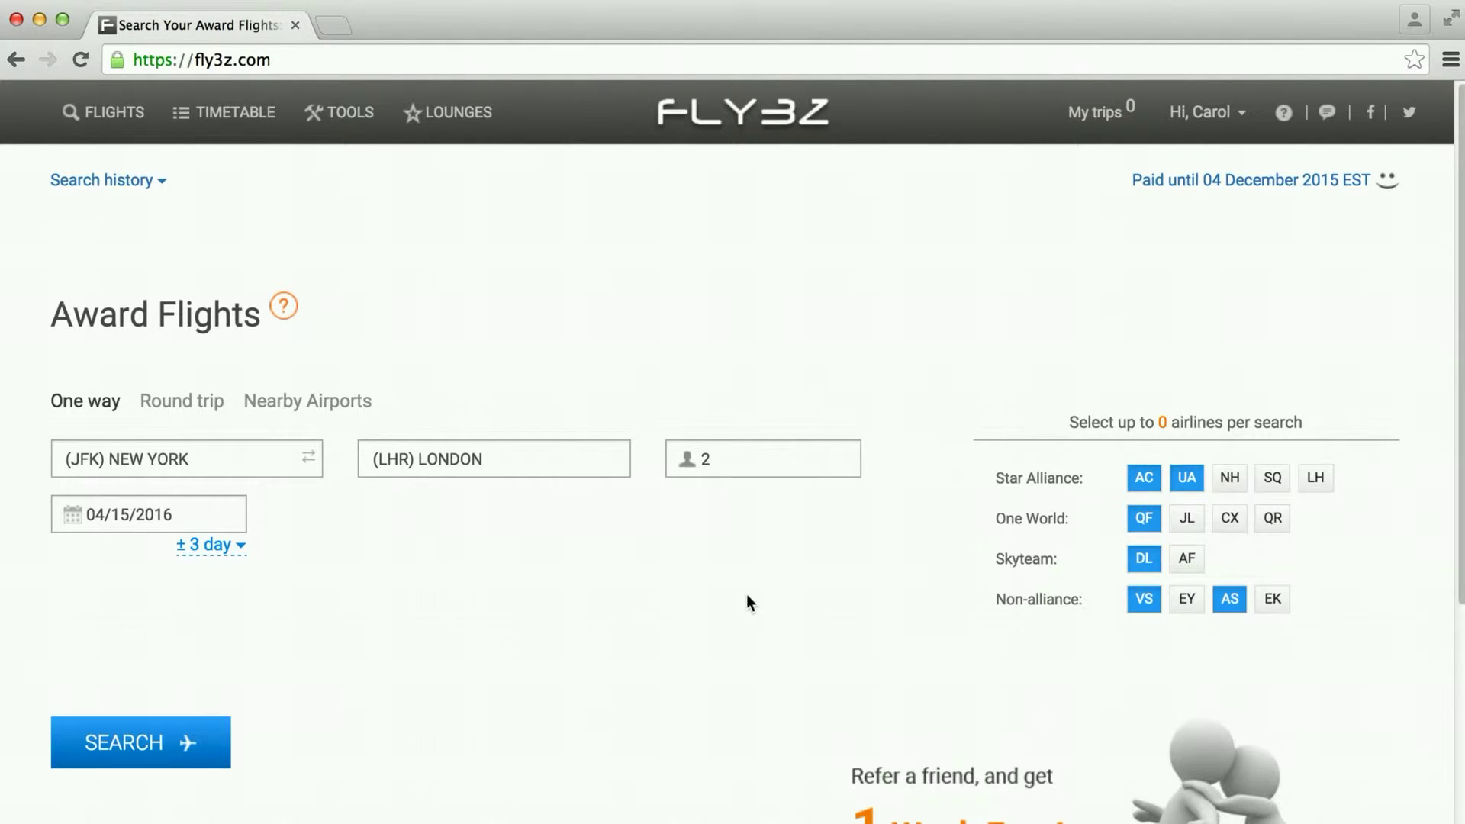
{"action": "scroll", "coordinate": [747, 603], "scroll_direction": "down", "scroll_amount": 1}
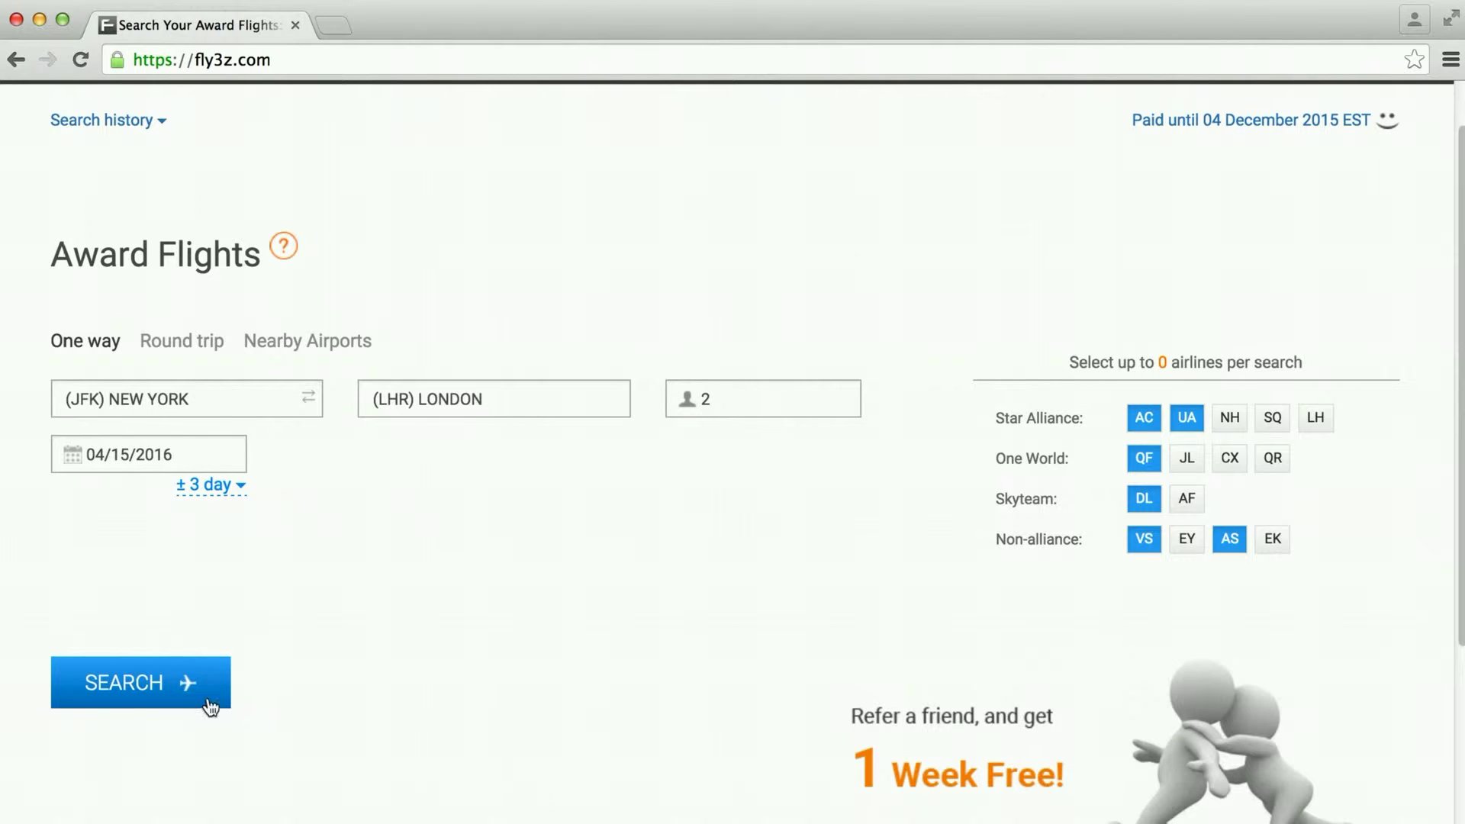
{"action": "left_click", "coordinate": [157, 697]}
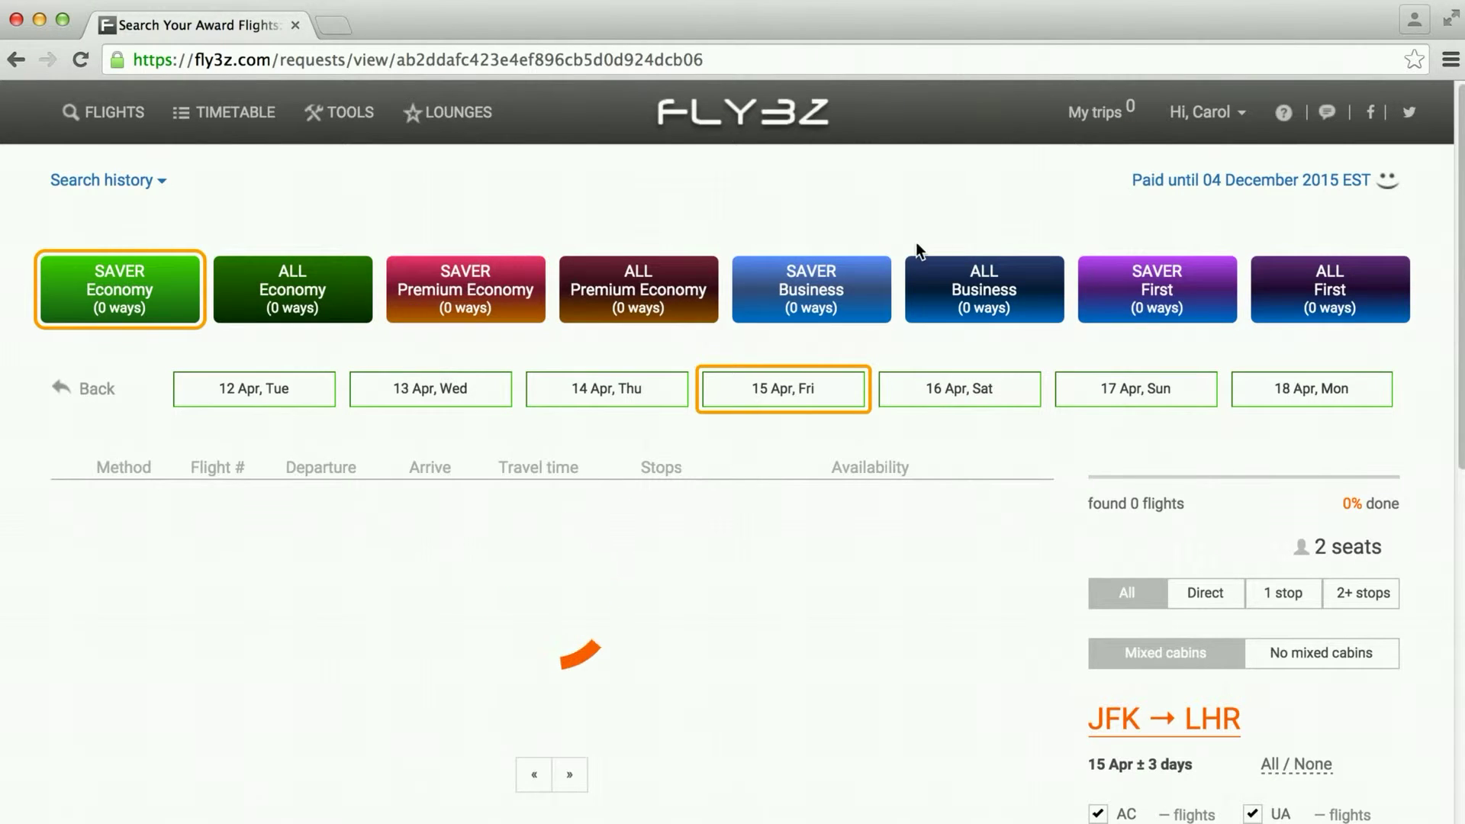
Step: Look over the cabin categories while results load, view the Saver Business awards, and return to Saver Economy
{"action": "left_click", "coordinate": [786, 332]}
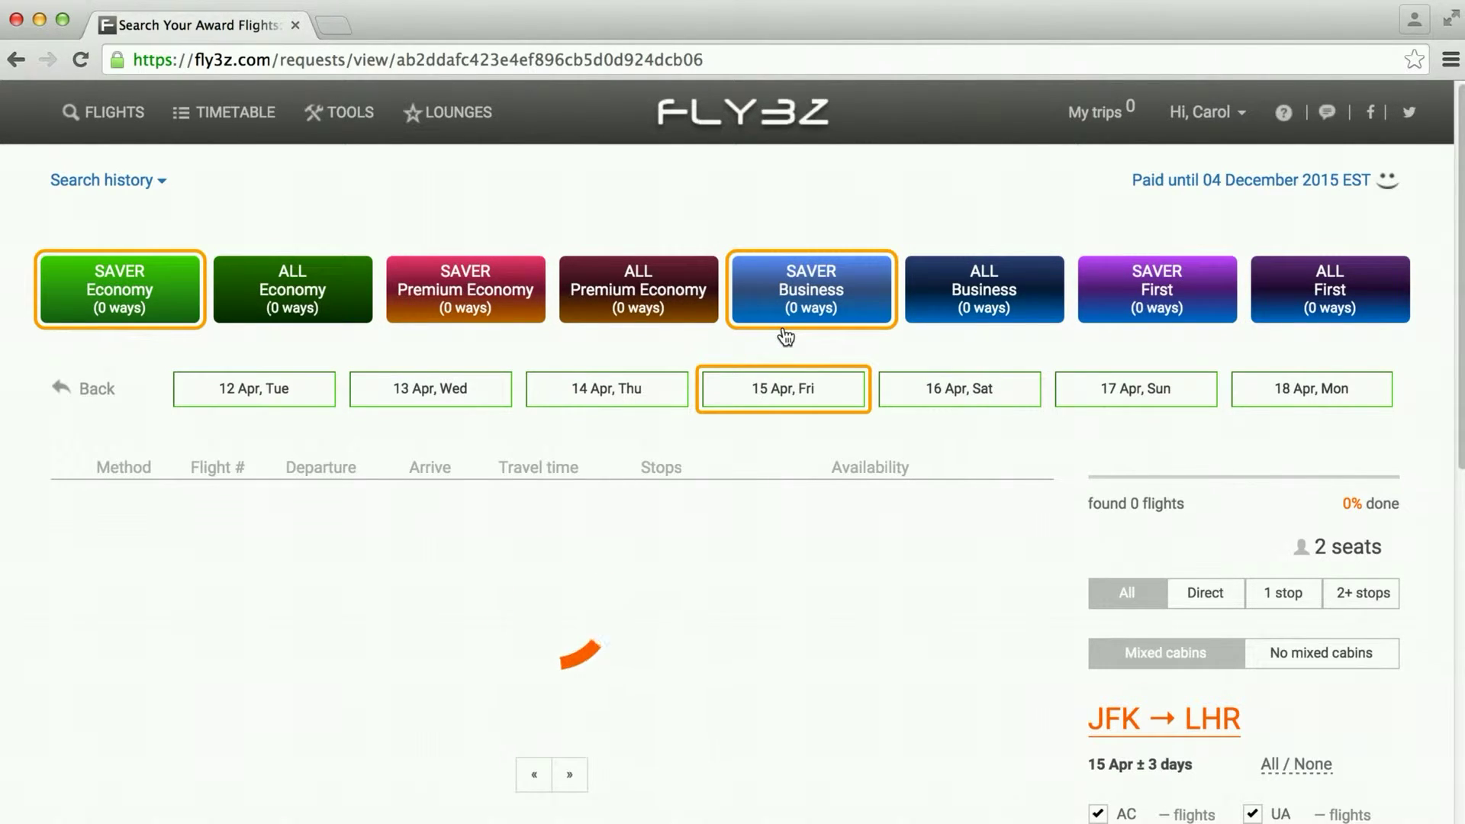
{"action": "left_click", "coordinate": [638, 313]}
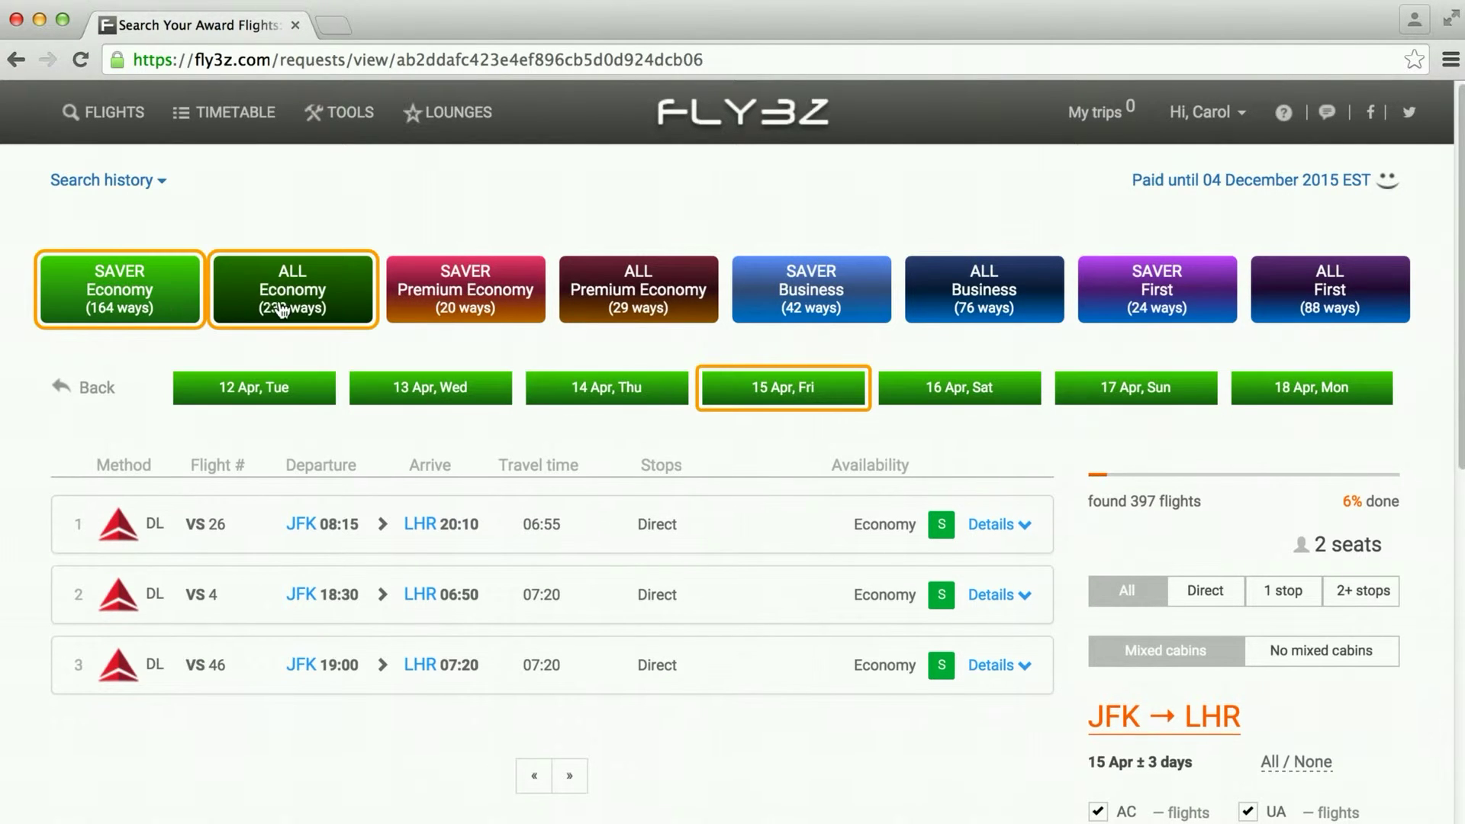
{"action": "left_click", "coordinate": [183, 311]}
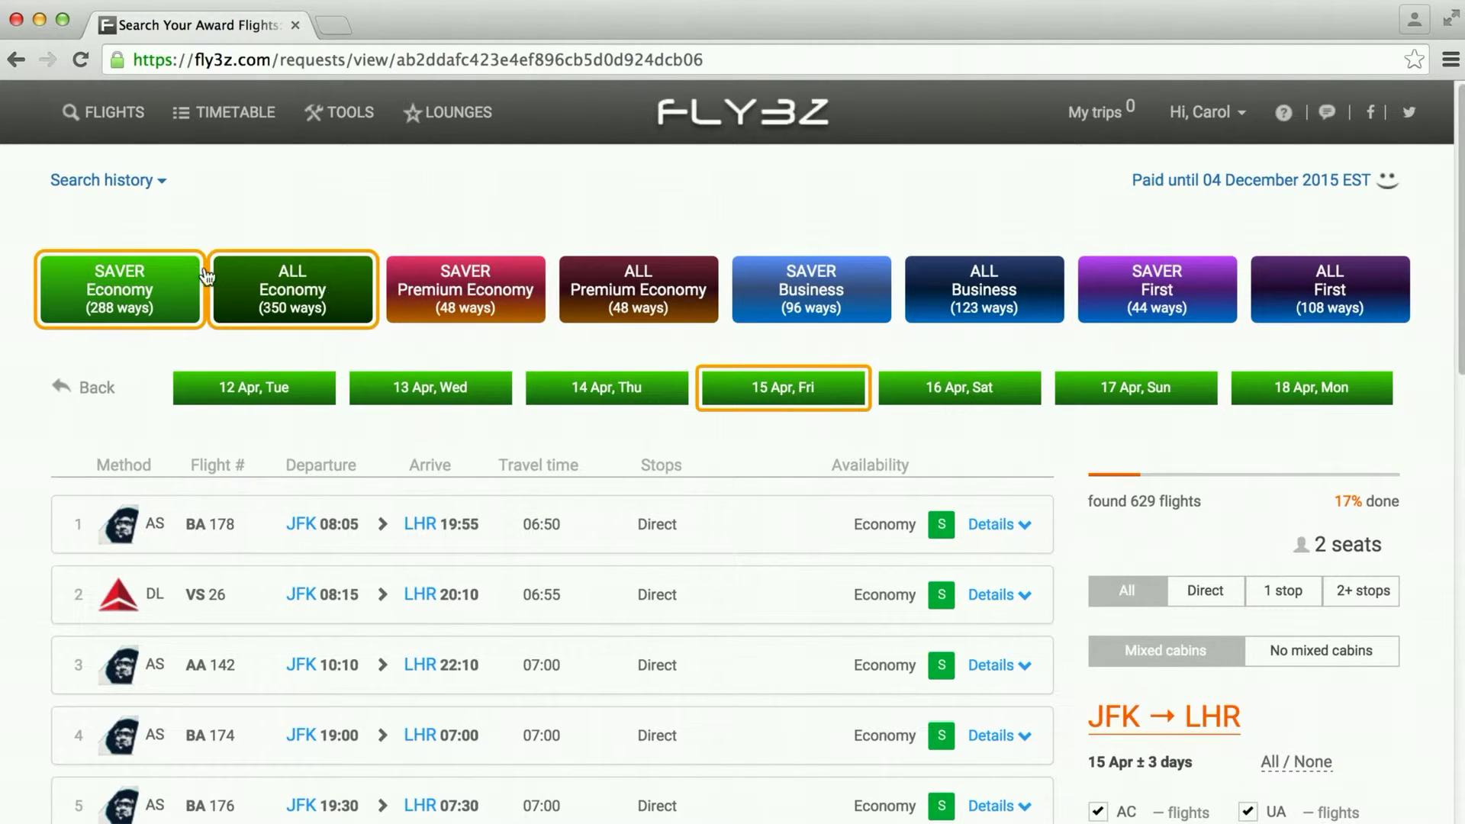
{"action": "left_click", "coordinate": [294, 309]}
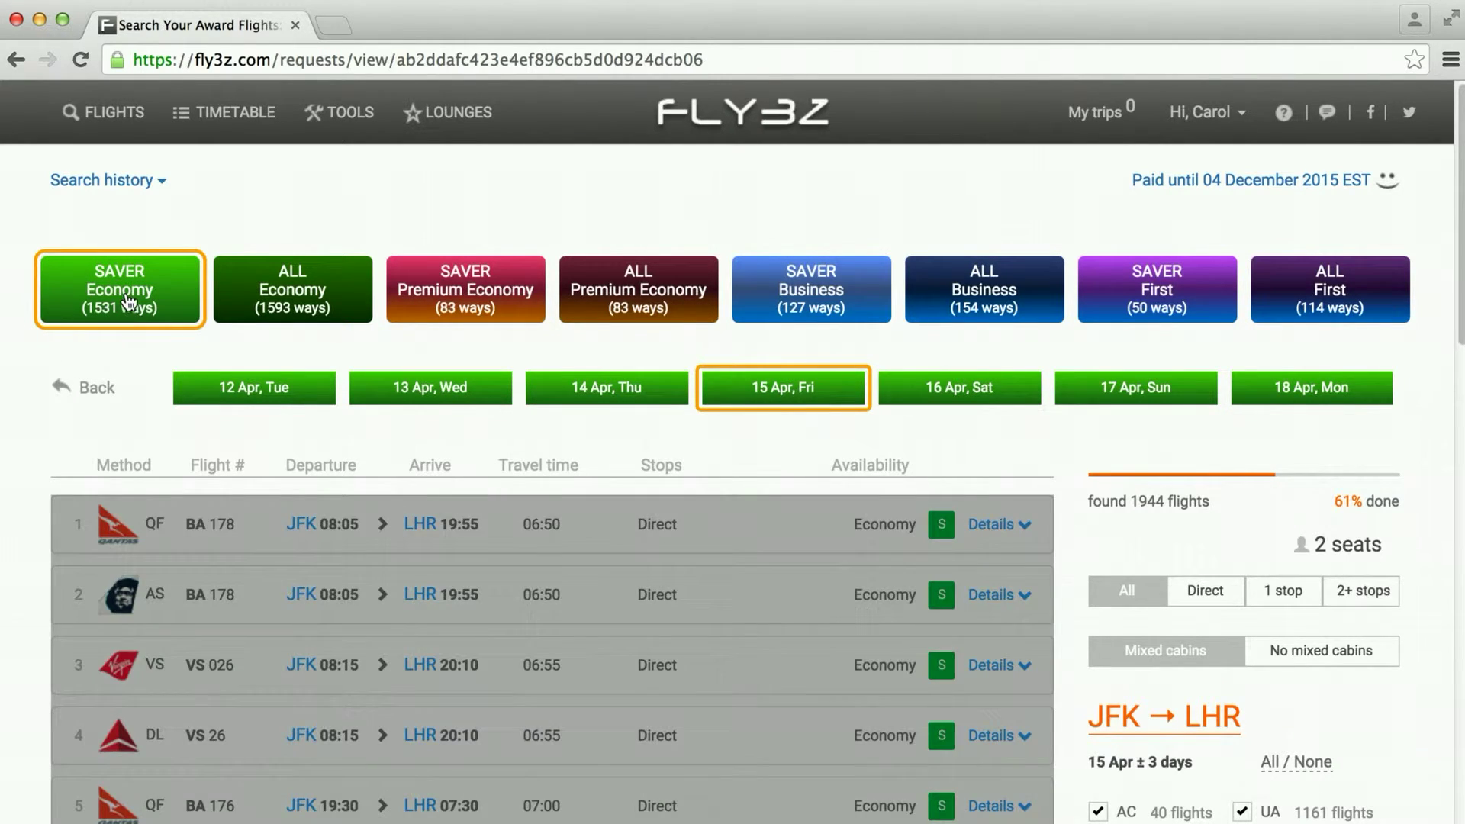
{"action": "left_click", "coordinate": [772, 289]}
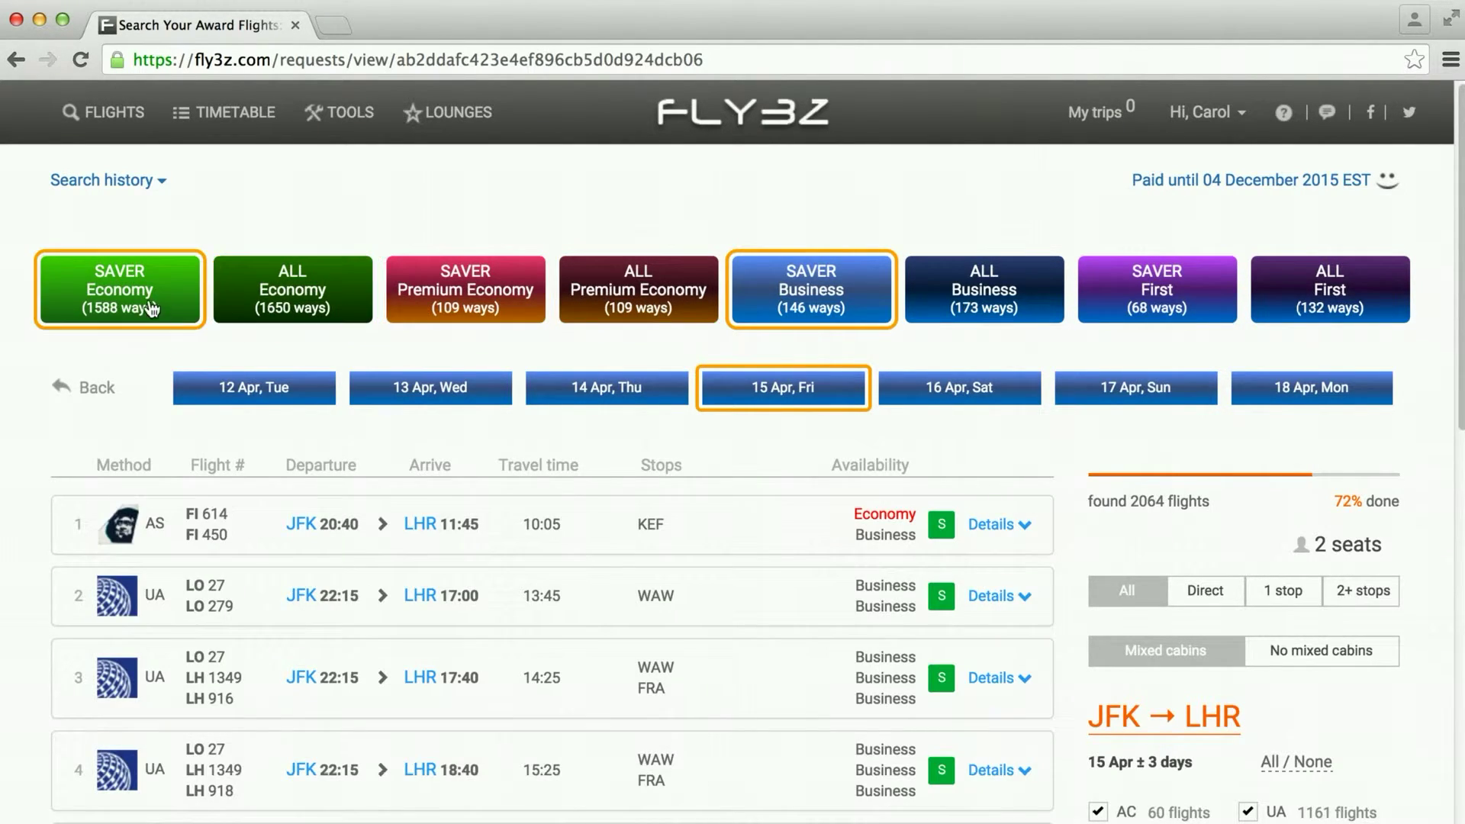
{"action": "left_click", "coordinate": [112, 307]}
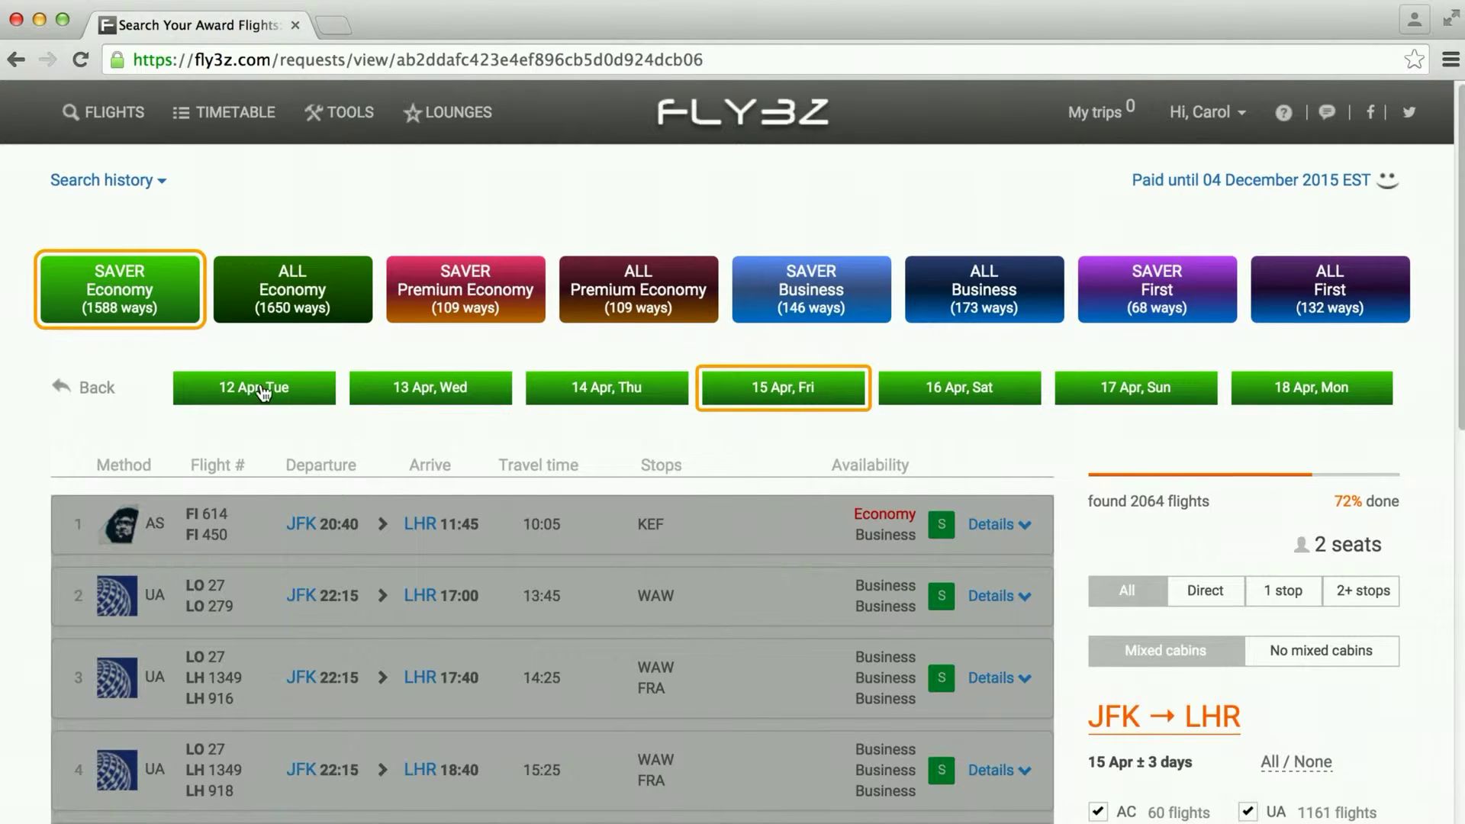
Step: Examine the Saver Economy results for 15 April, including the search progress, the surrounding dates and the other cabin categories
{"action": "scroll", "coordinate": [271, 388], "scroll_direction": "down", "scroll_amount": 1}
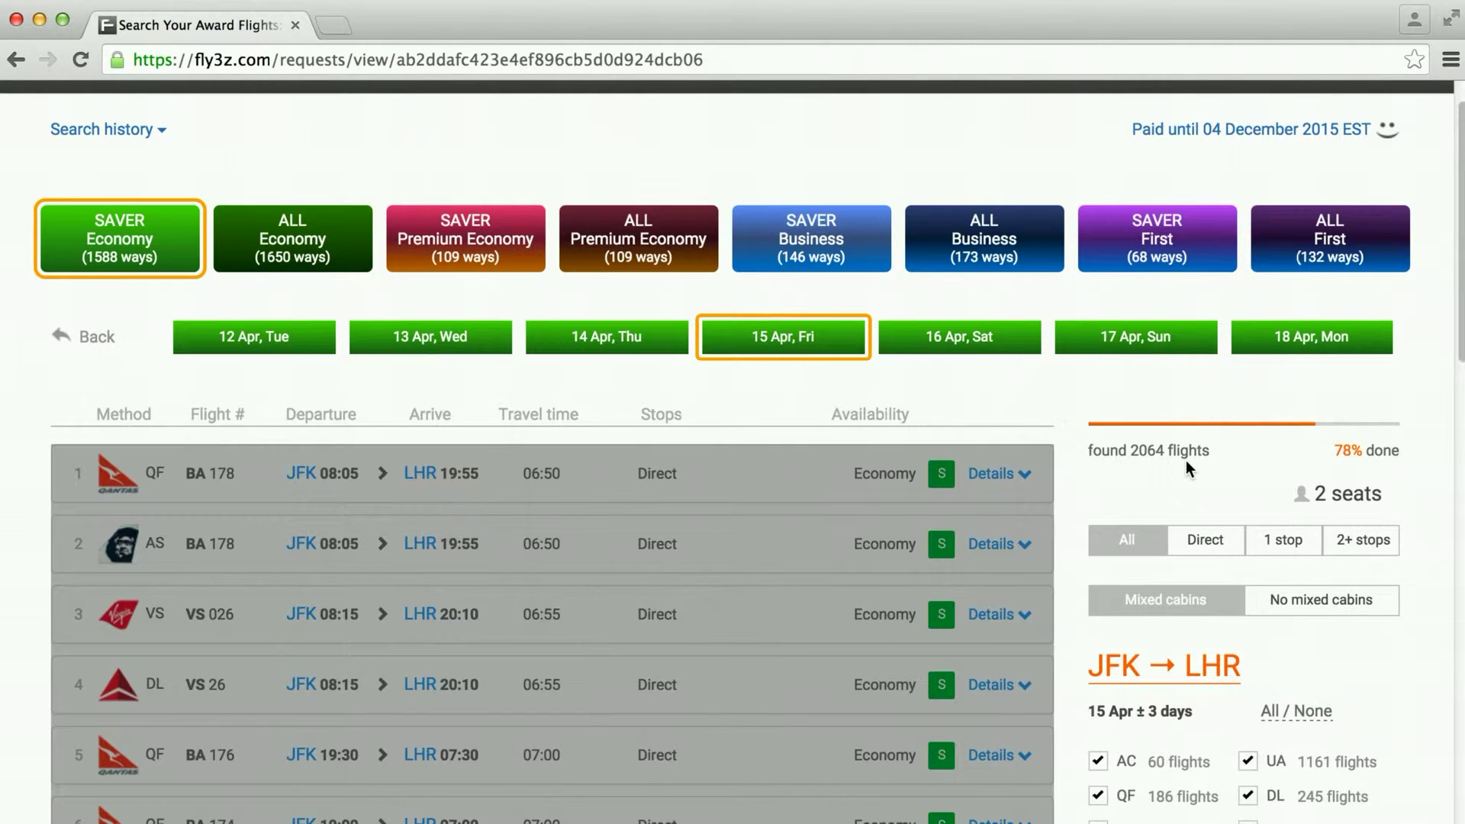
{"action": "scroll", "coordinate": [1164, 469], "scroll_direction": "down", "scroll_amount": 1}
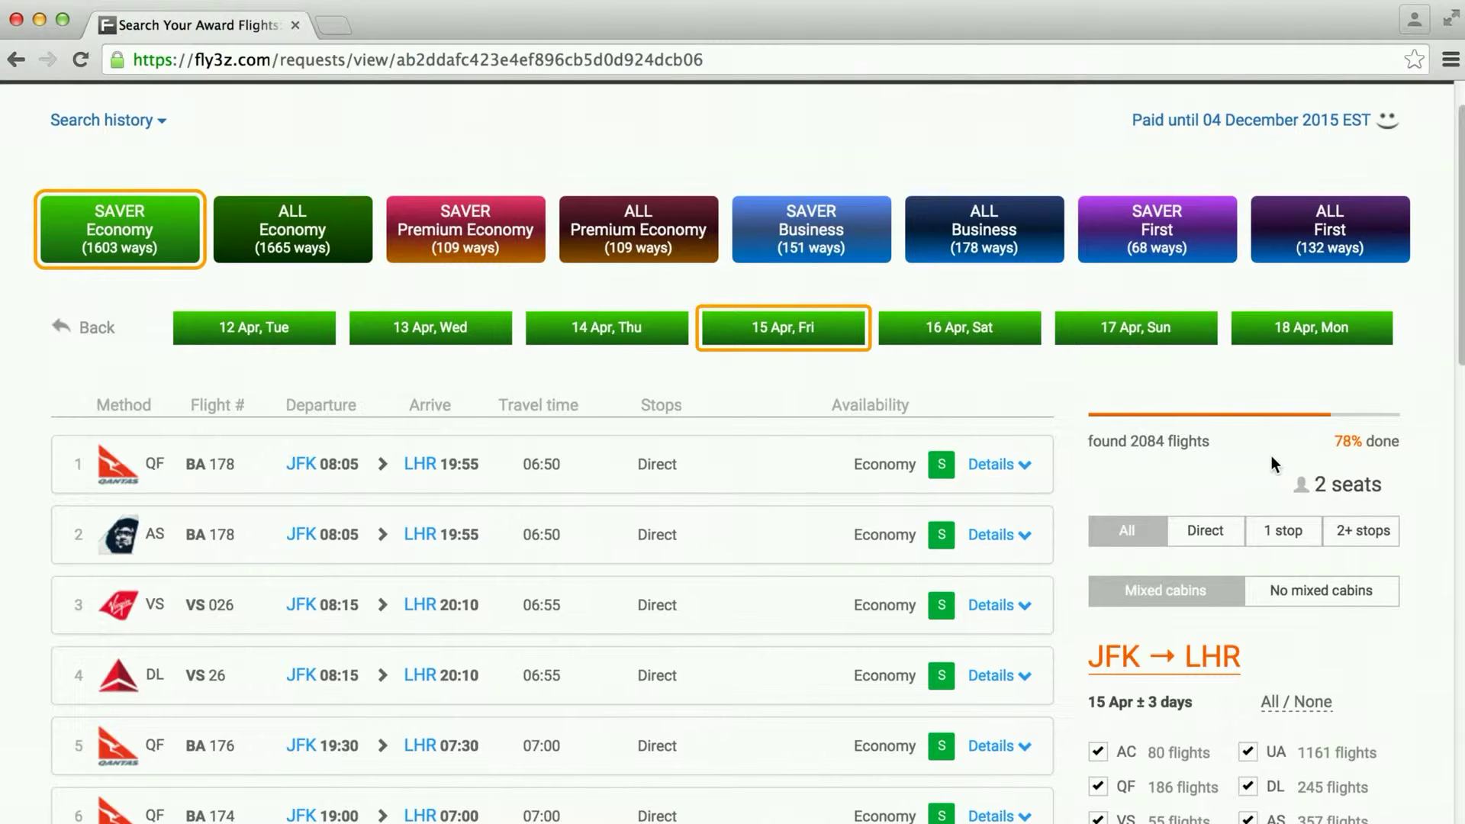
{"action": "scroll", "coordinate": [1271, 456], "scroll_direction": "down", "scroll_amount": 1}
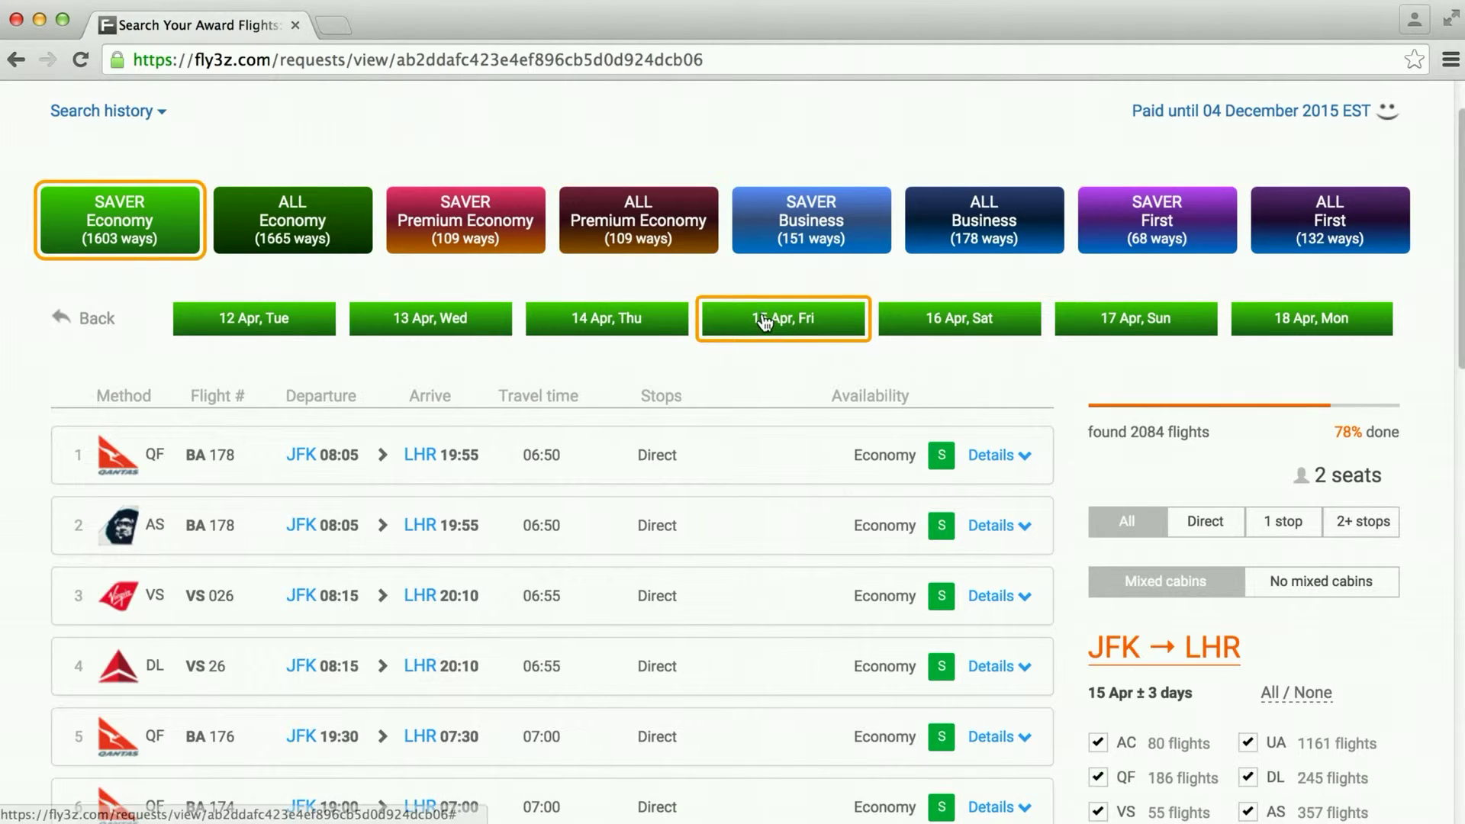
{"action": "scroll", "coordinate": [808, 333], "scroll_direction": "down", "scroll_amount": 1}
{"action": "scroll", "coordinate": [809, 331], "scroll_direction": "up", "scroll_amount": 2}
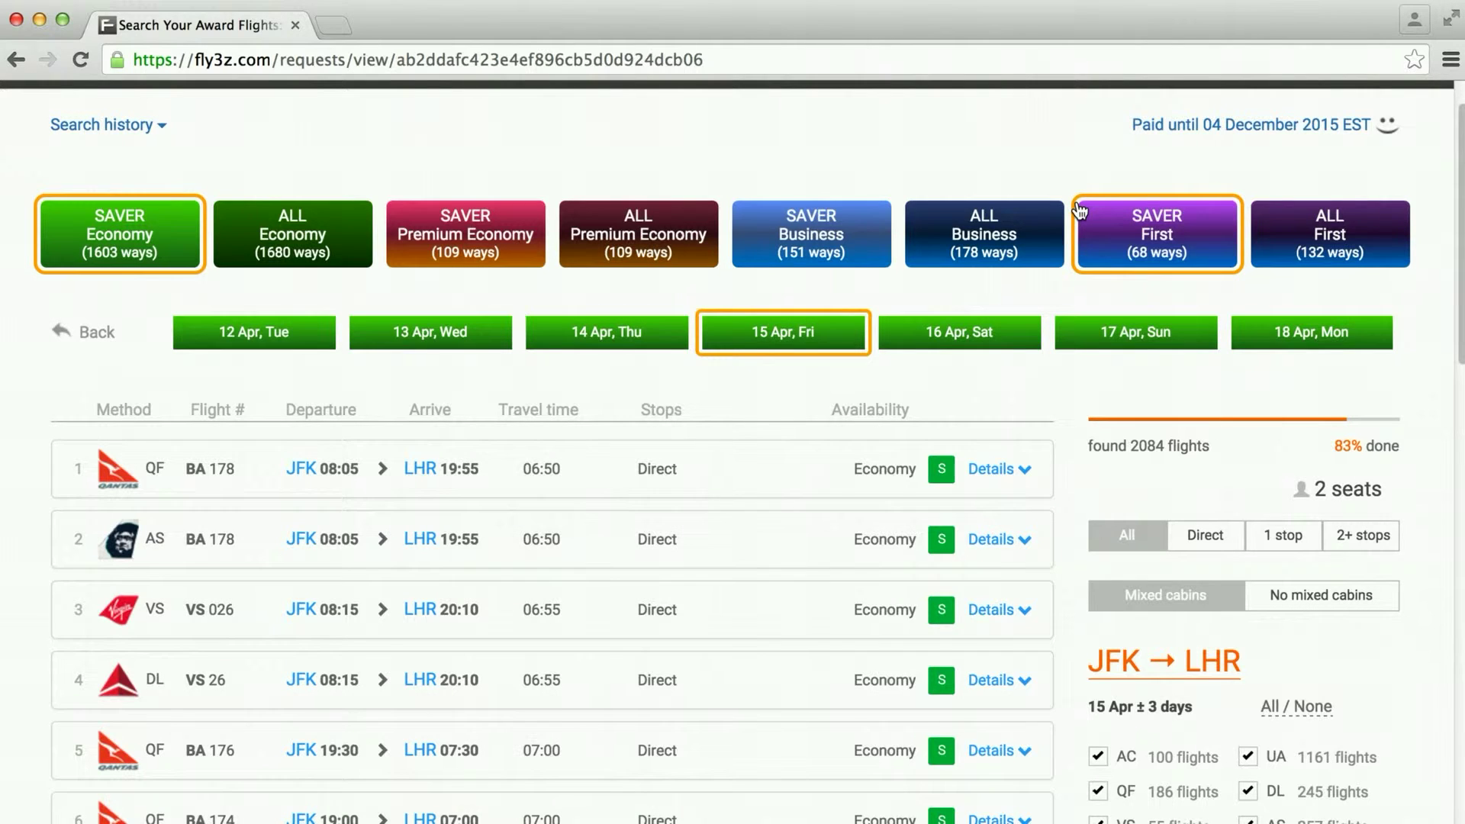
{"action": "scroll", "coordinate": [1015, 206], "scroll_direction": "up", "scroll_amount": 2}
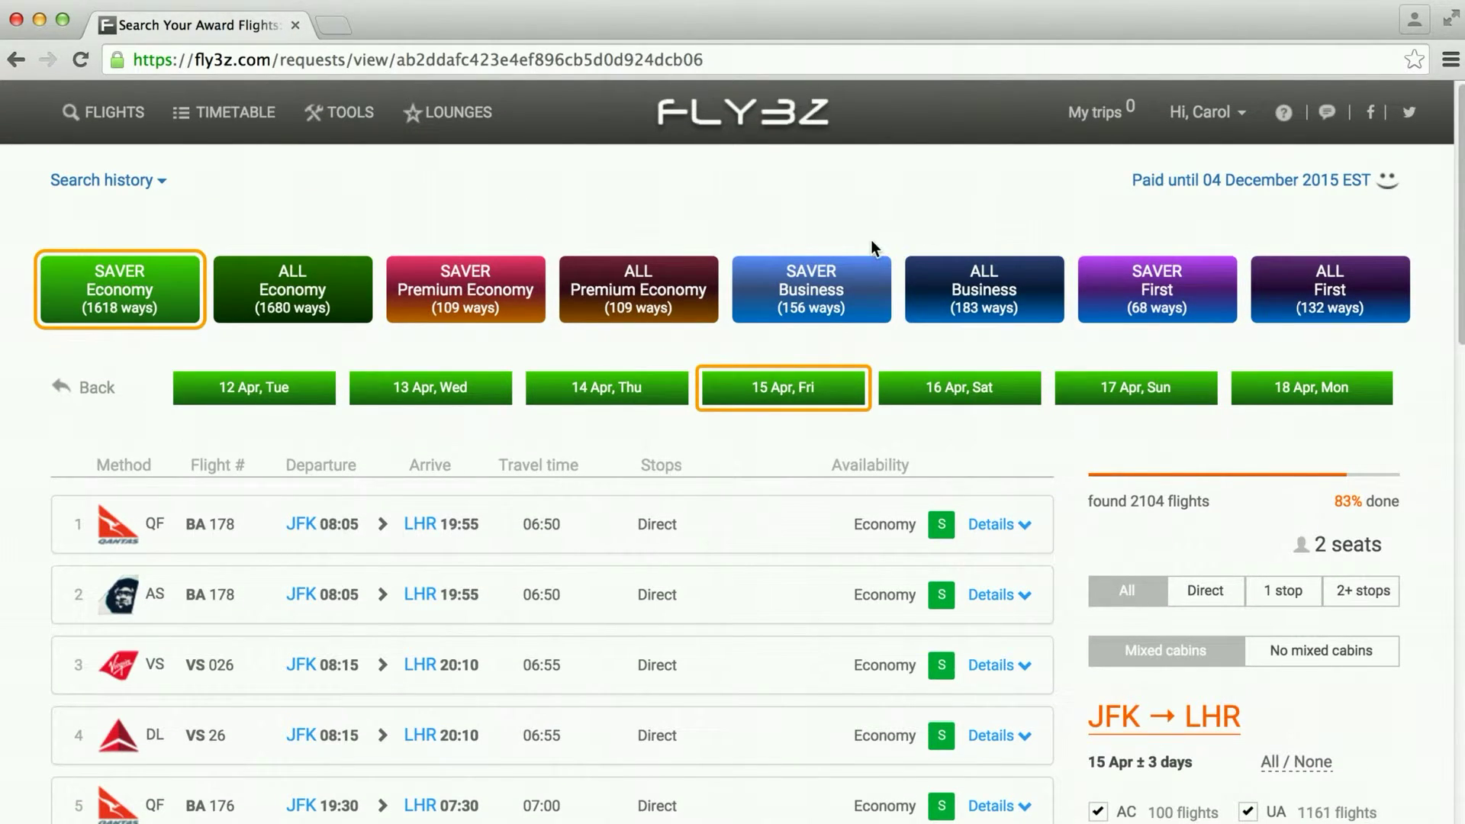
{"action": "scroll", "coordinate": [871, 241], "scroll_direction": "down", "scroll_amount": 1}
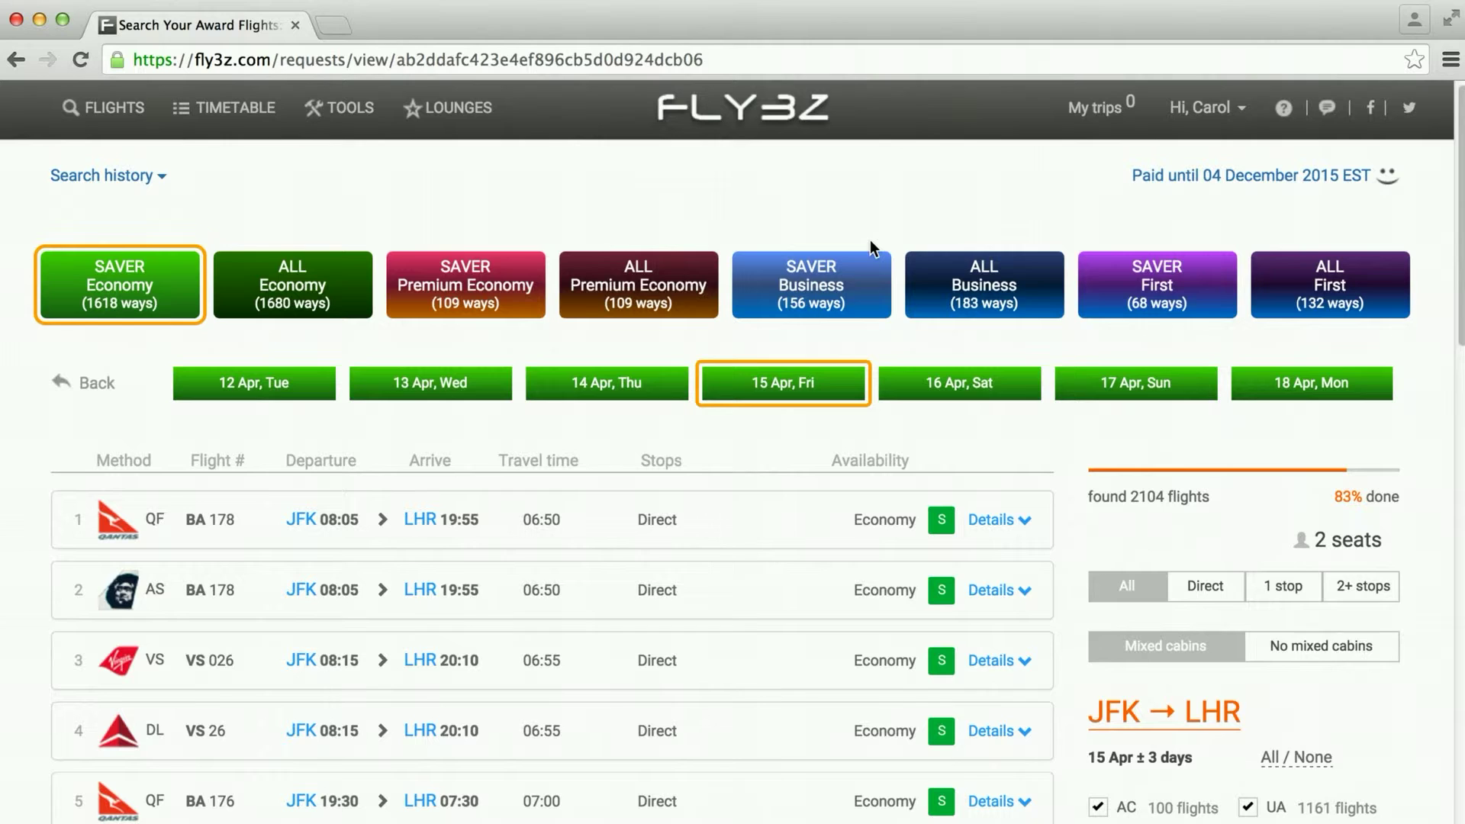
Step: Show the Saver Business awards and limit the results to direct flights
{"action": "left_click", "coordinate": [826, 268]}
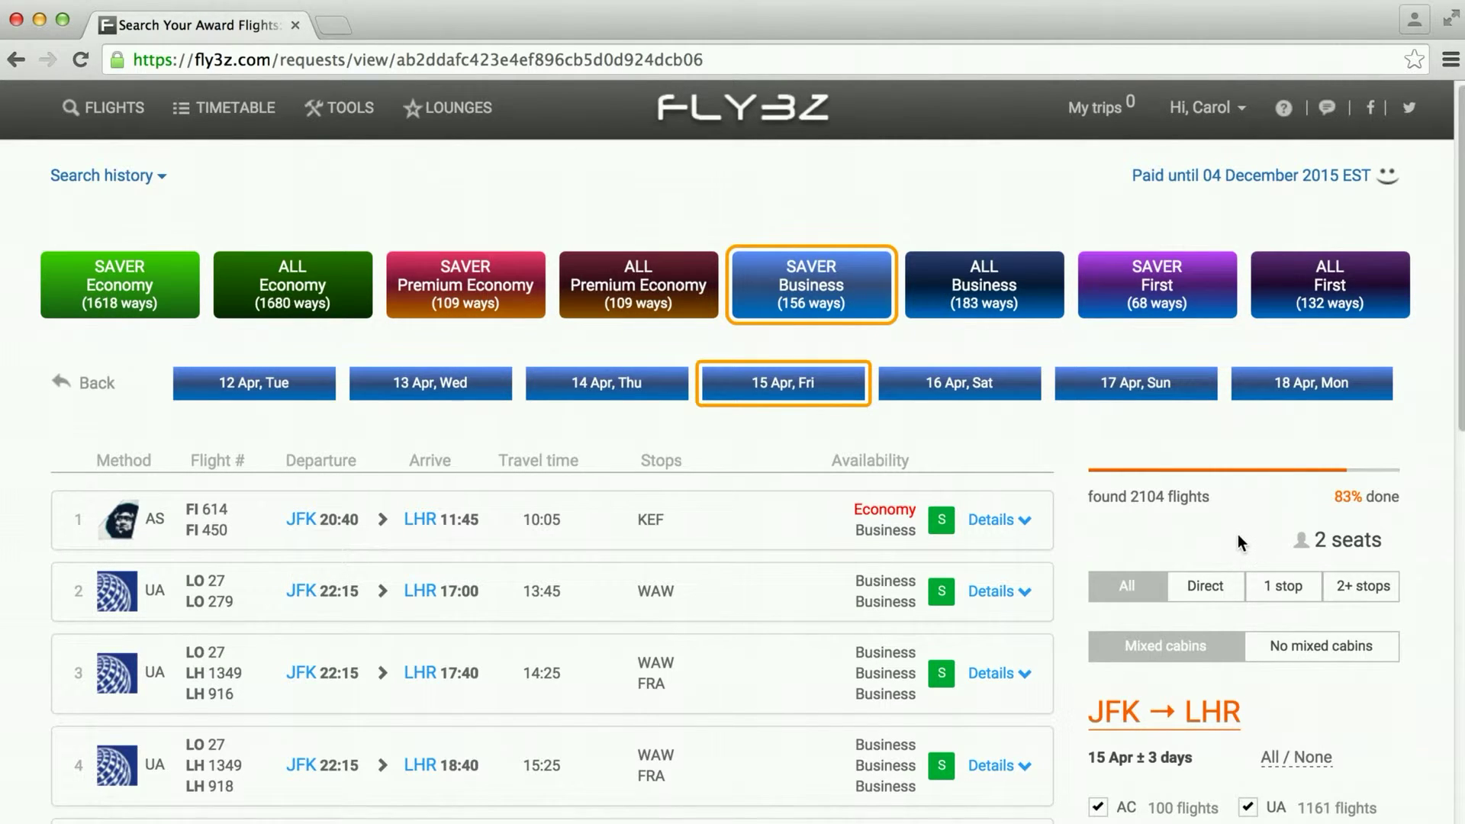
{"action": "scroll", "coordinate": [1239, 528], "scroll_direction": "down", "scroll_amount": 3}
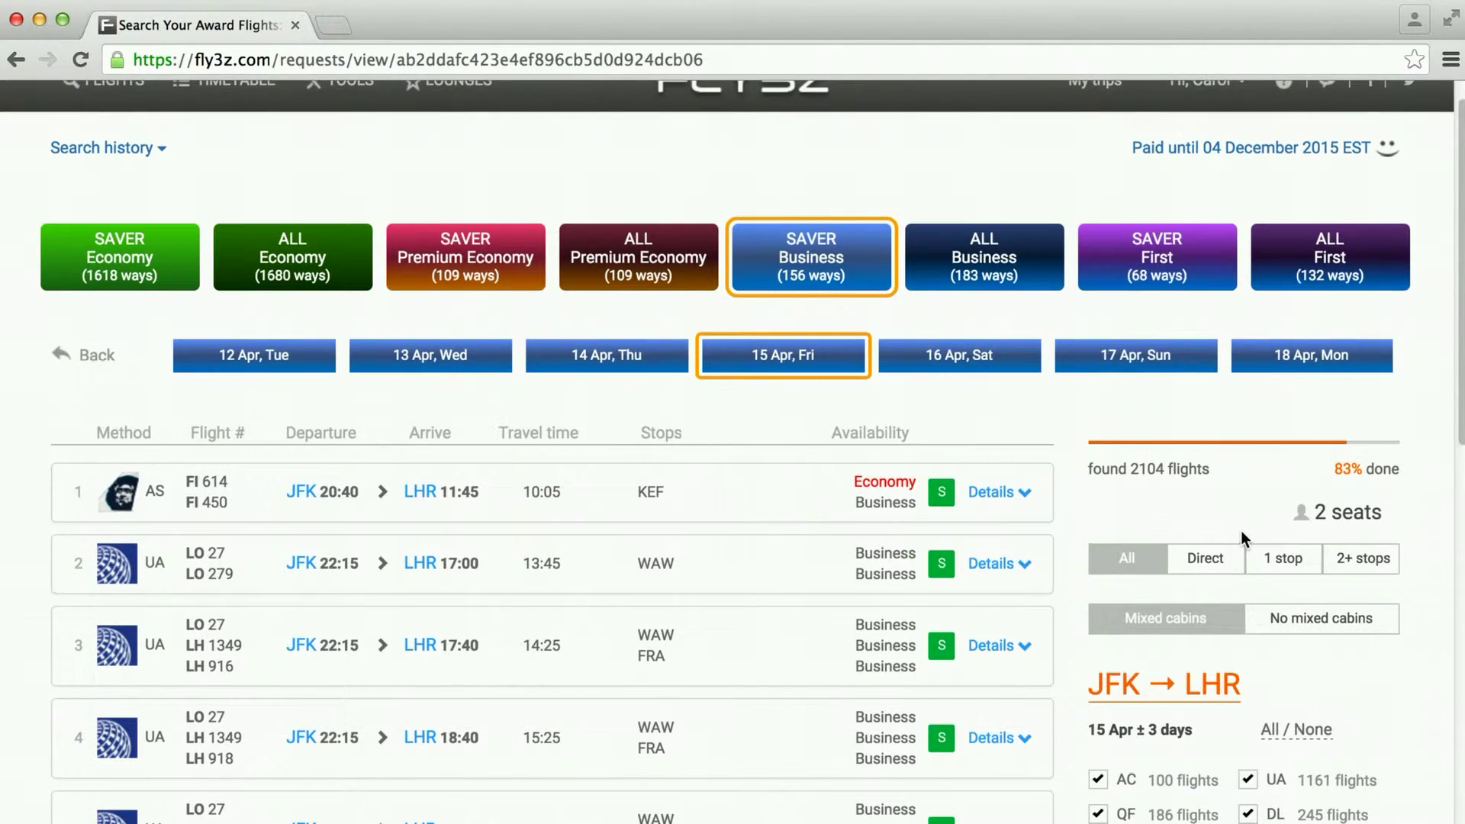
{"action": "scroll", "coordinate": [1241, 533], "scroll_direction": "down", "scroll_amount": 1}
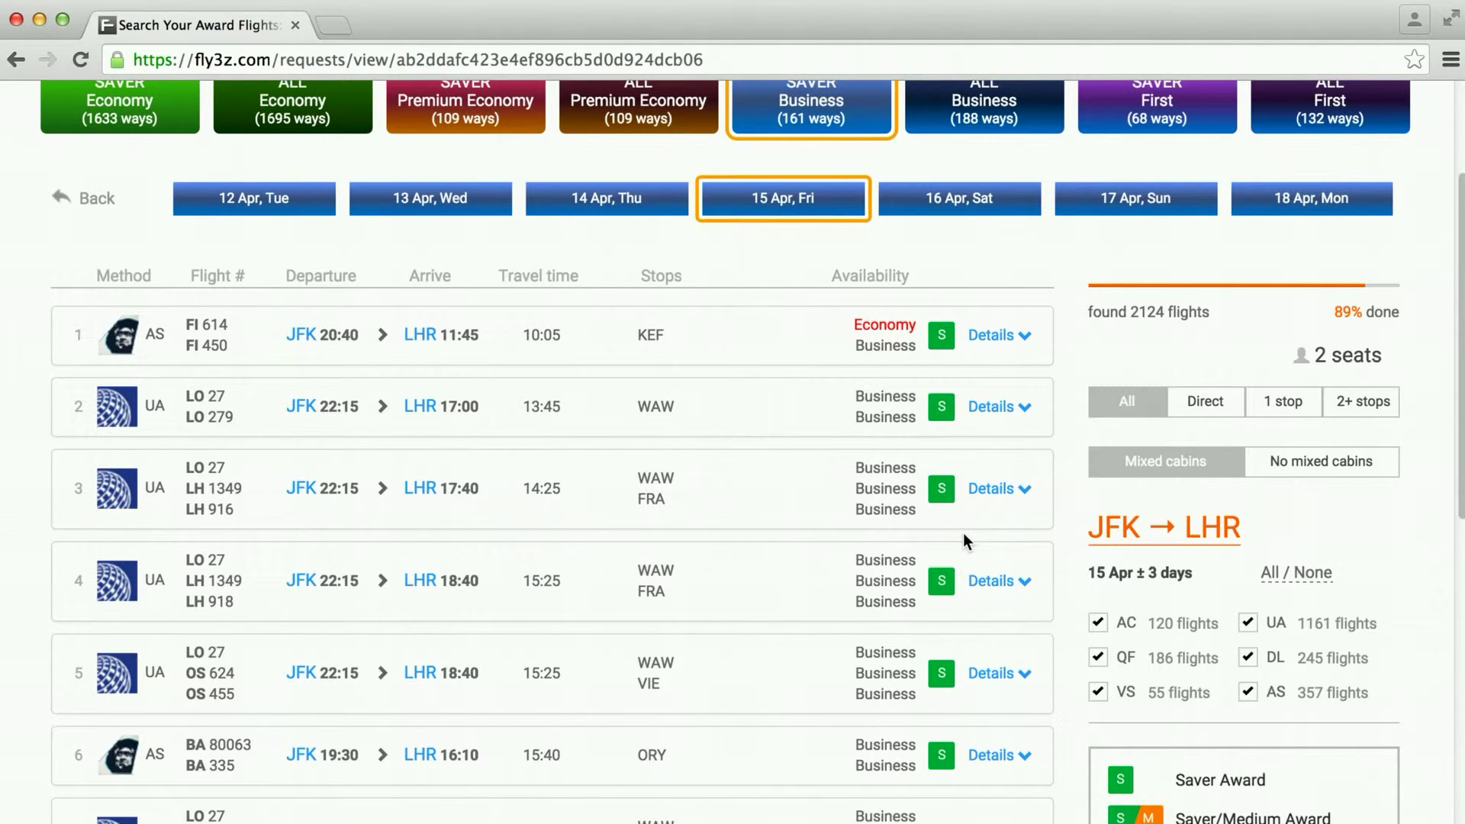
{"action": "left_click", "coordinate": [1174, 407]}
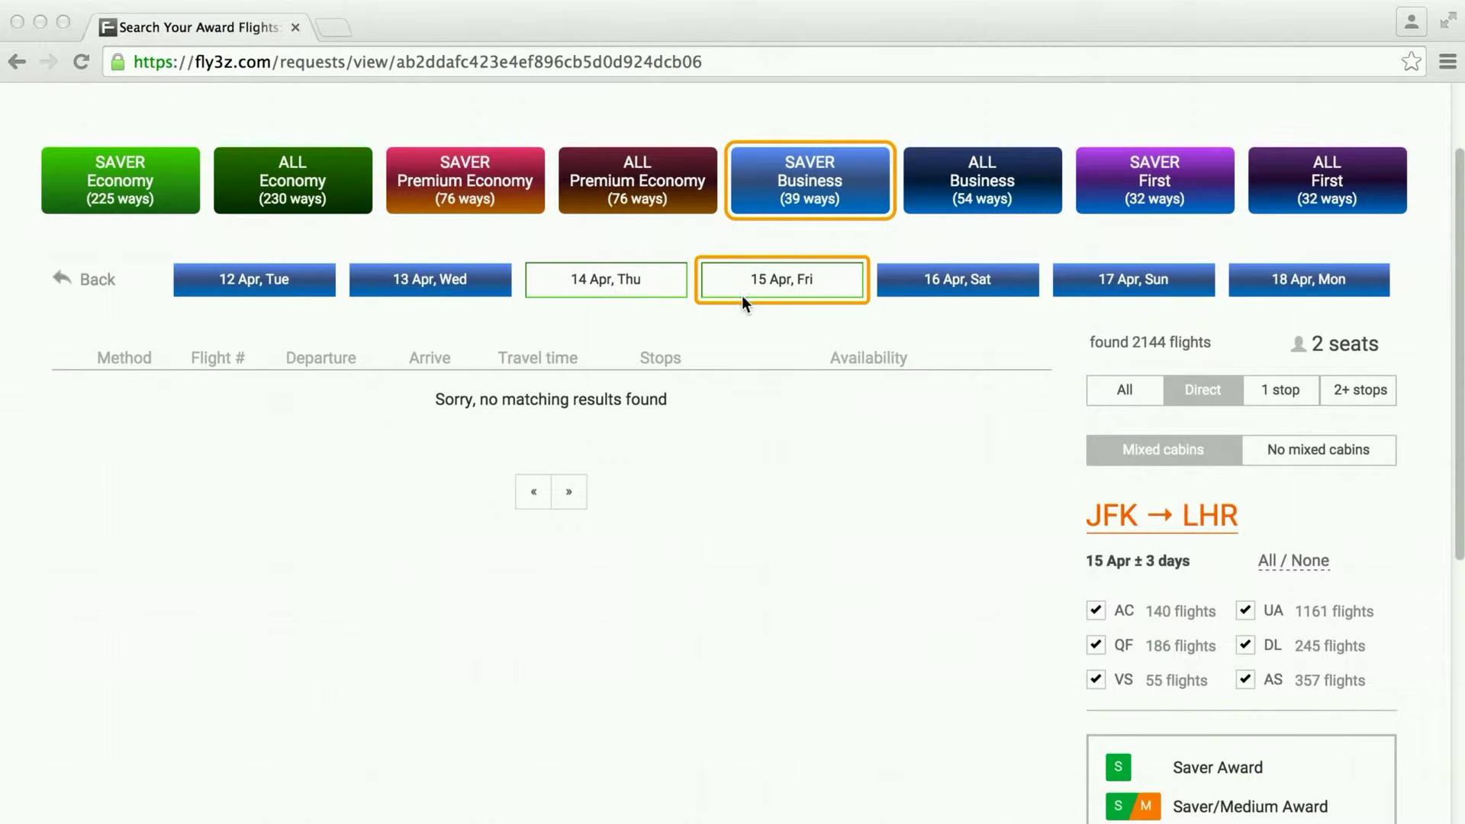
{"action": "left_click", "coordinate": [625, 293]}
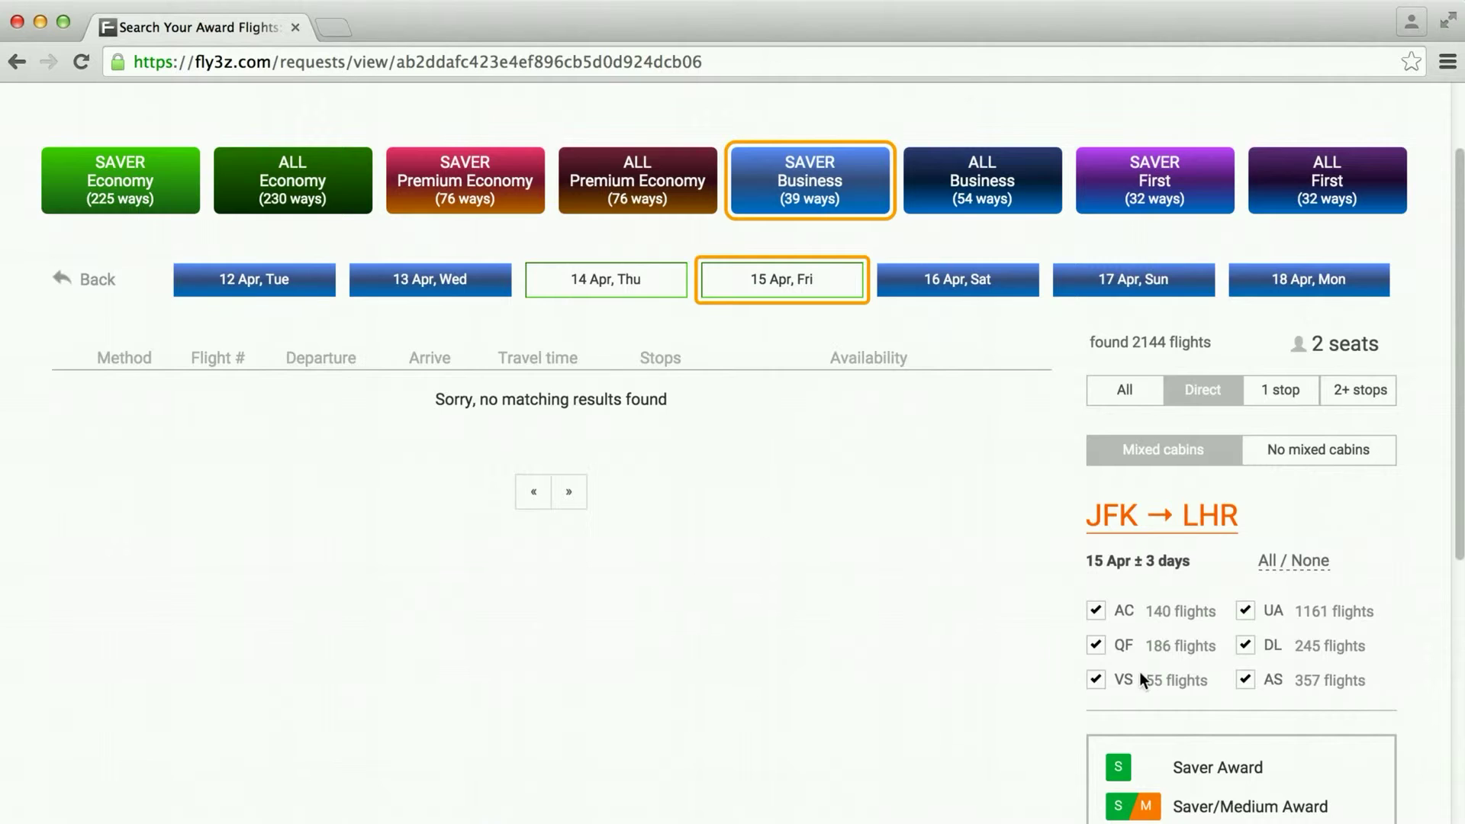
Step: Check the direct Saver First awards for 15 April and go back to Saver Business for 13 April
{"action": "left_click", "coordinate": [1136, 191]}
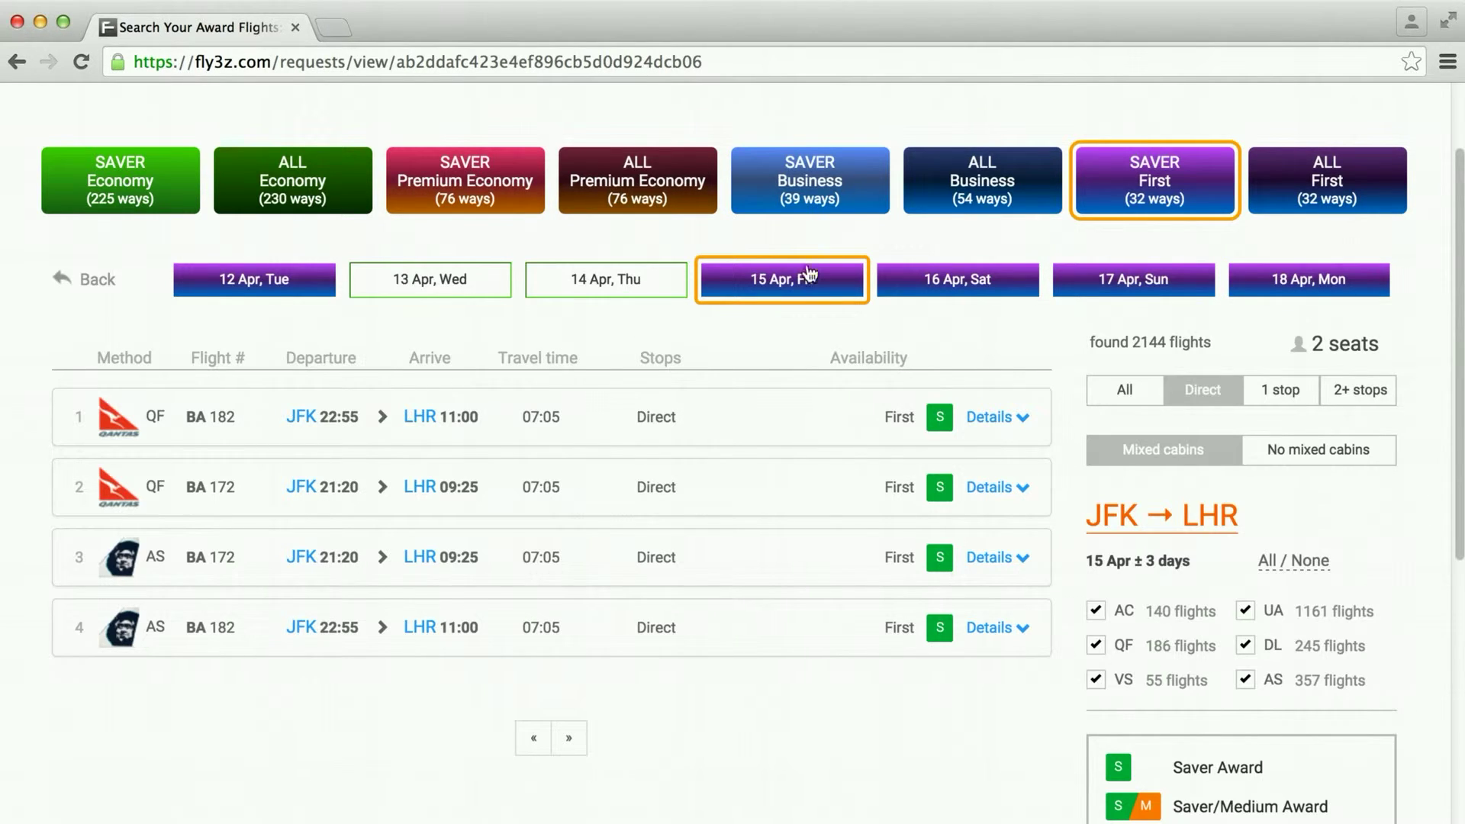
{"action": "left_click", "coordinate": [810, 207]}
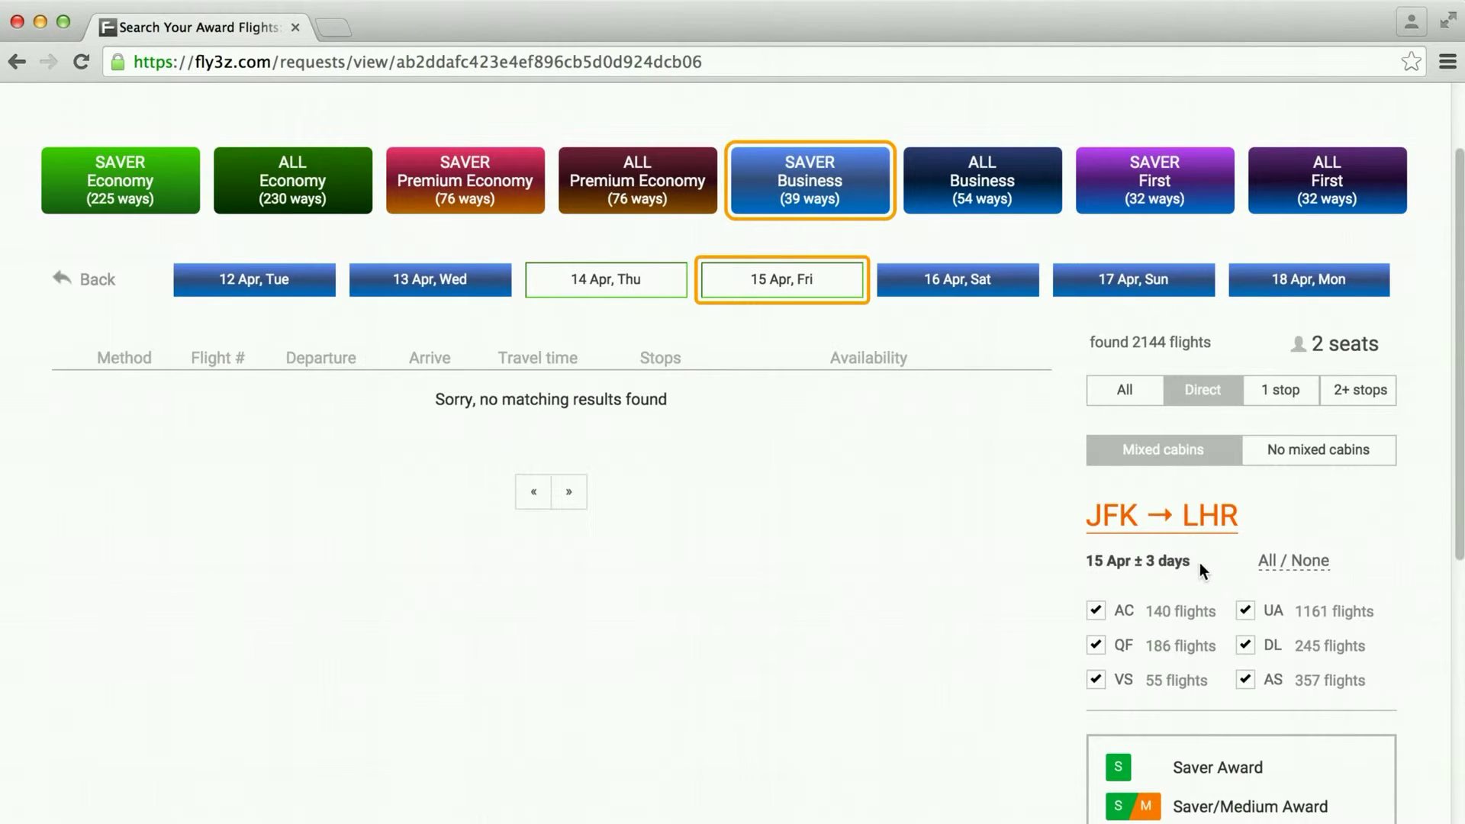
{"action": "left_click", "coordinate": [431, 301]}
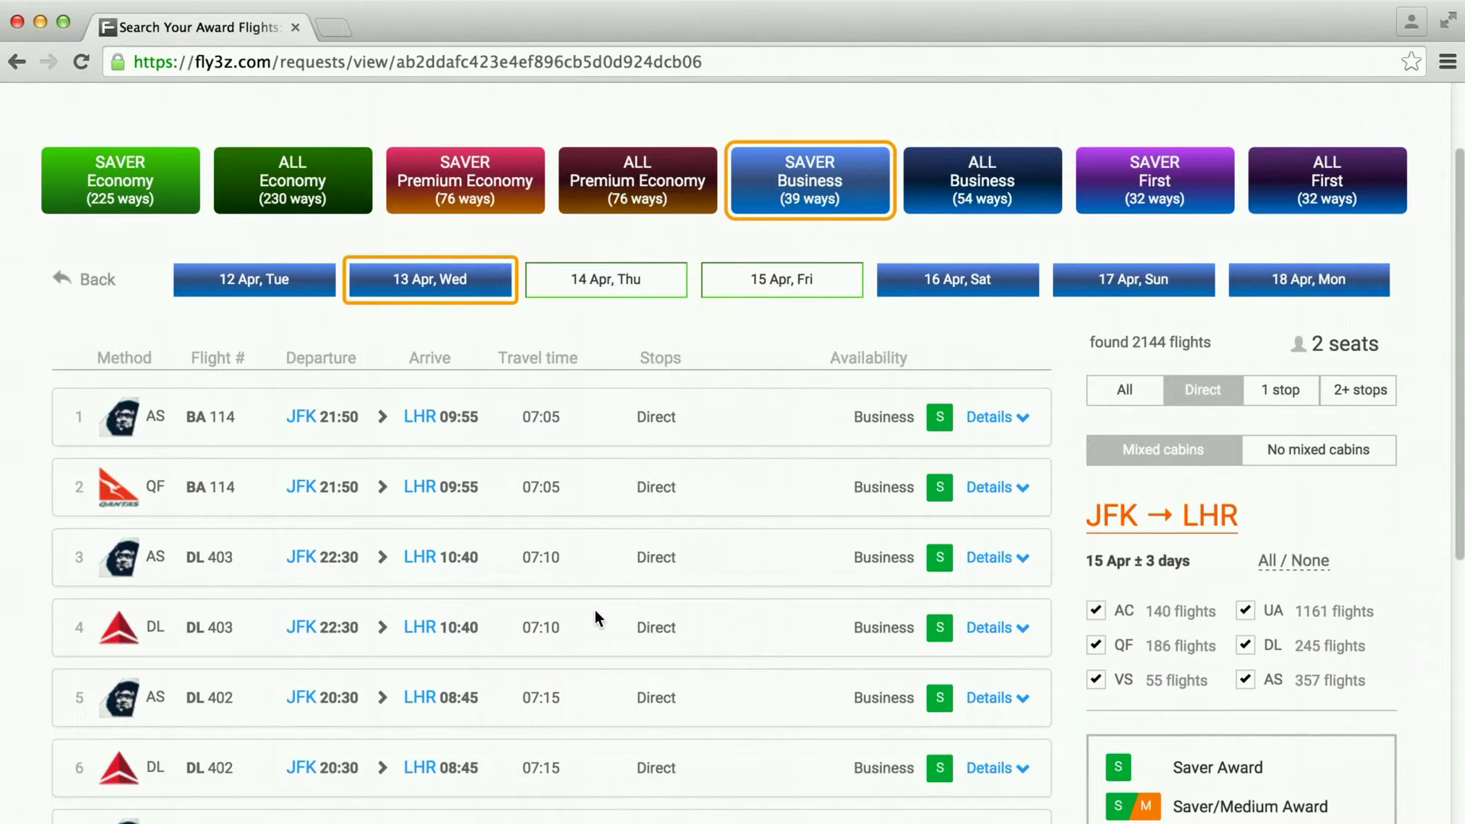
Step: Limit the 13 April Saver Business results to one-stop flights and review the details of the QF itinerary via MAN
{"action": "scroll", "coordinate": [597, 612], "scroll_direction": "down", "scroll_amount": 1}
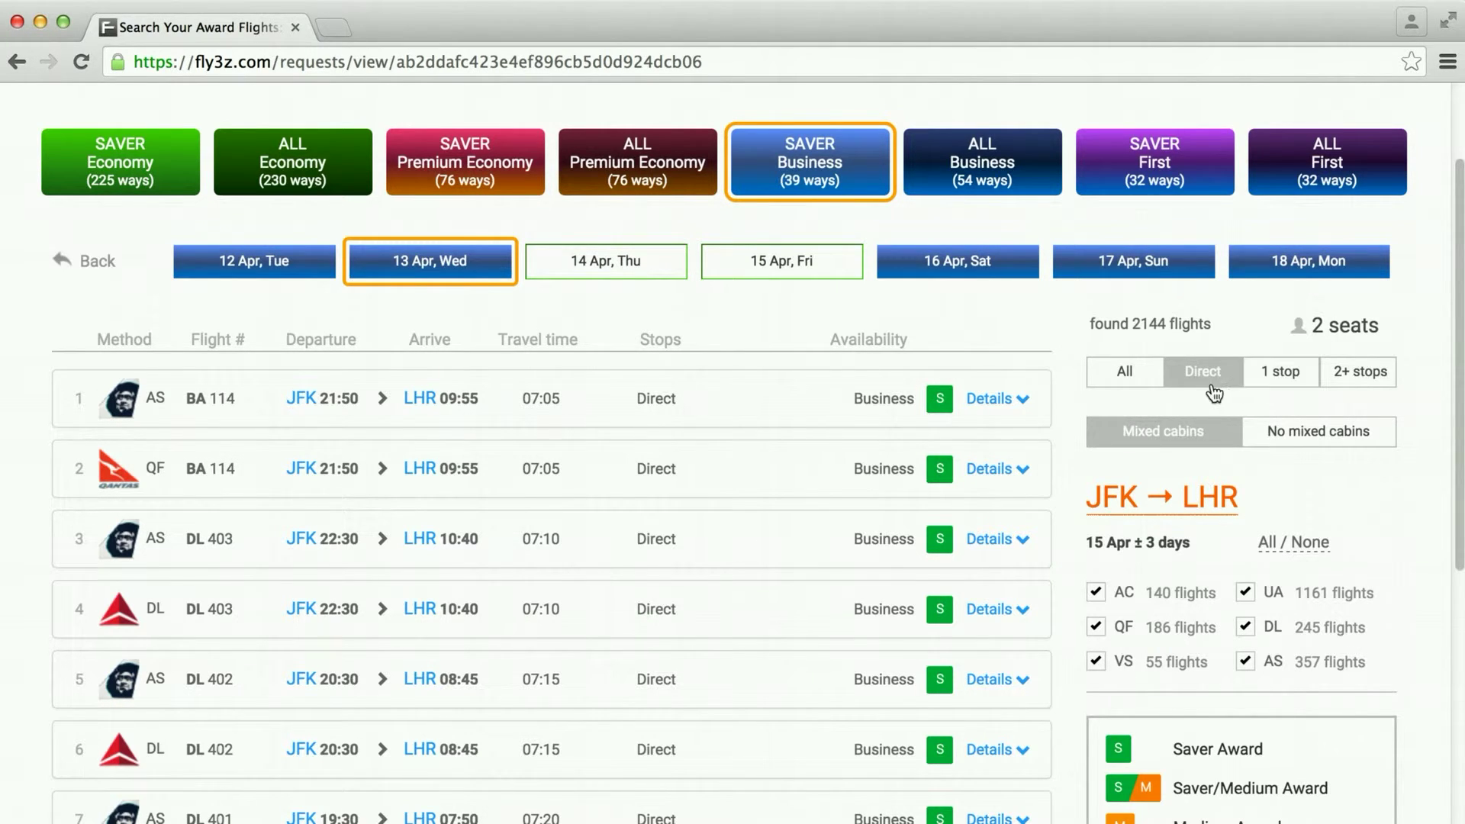
{"action": "left_click", "coordinate": [1266, 376]}
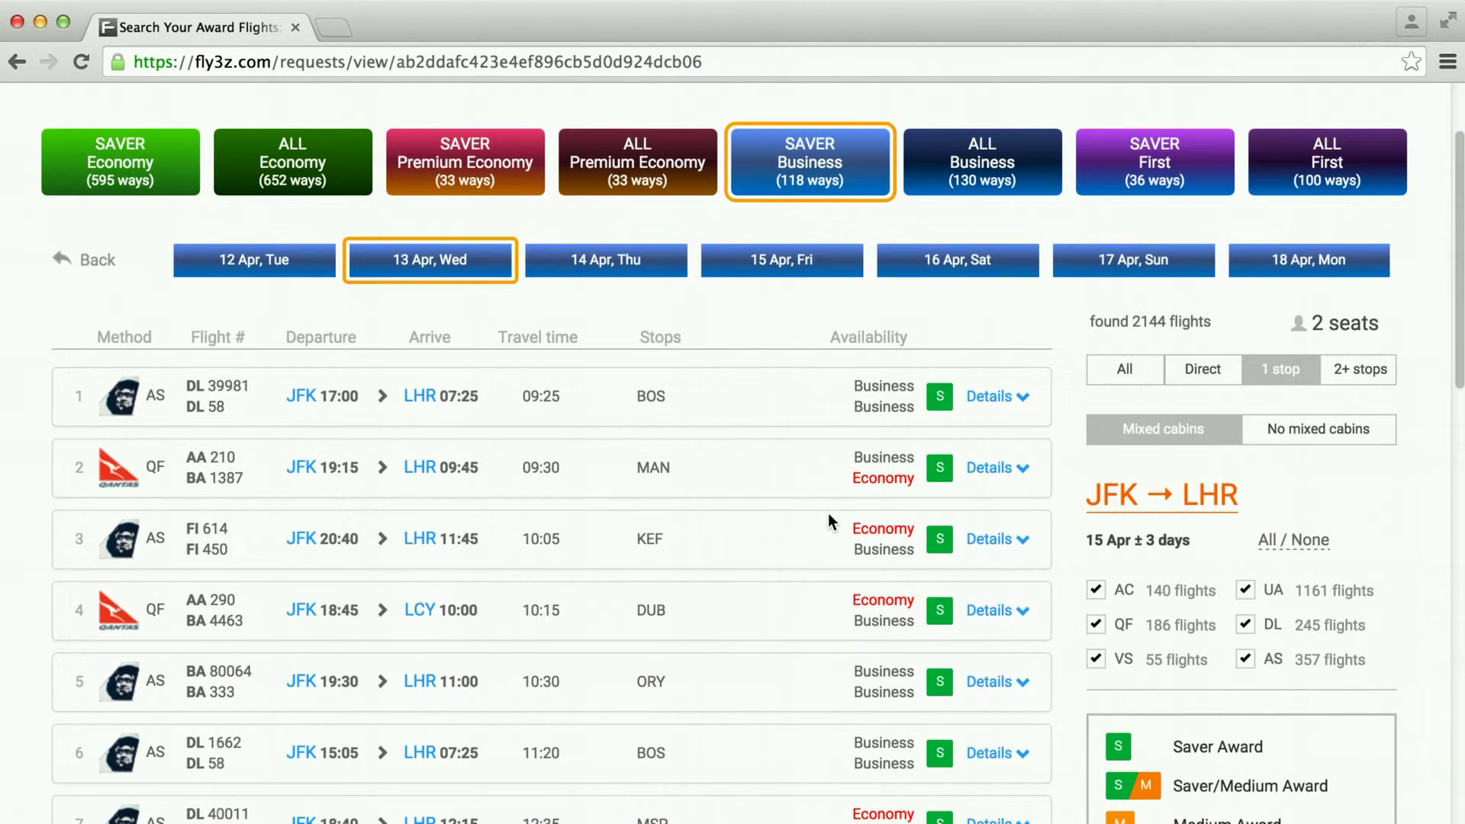
{"action": "scroll", "coordinate": [832, 514], "scroll_direction": "down", "scroll_amount": 1}
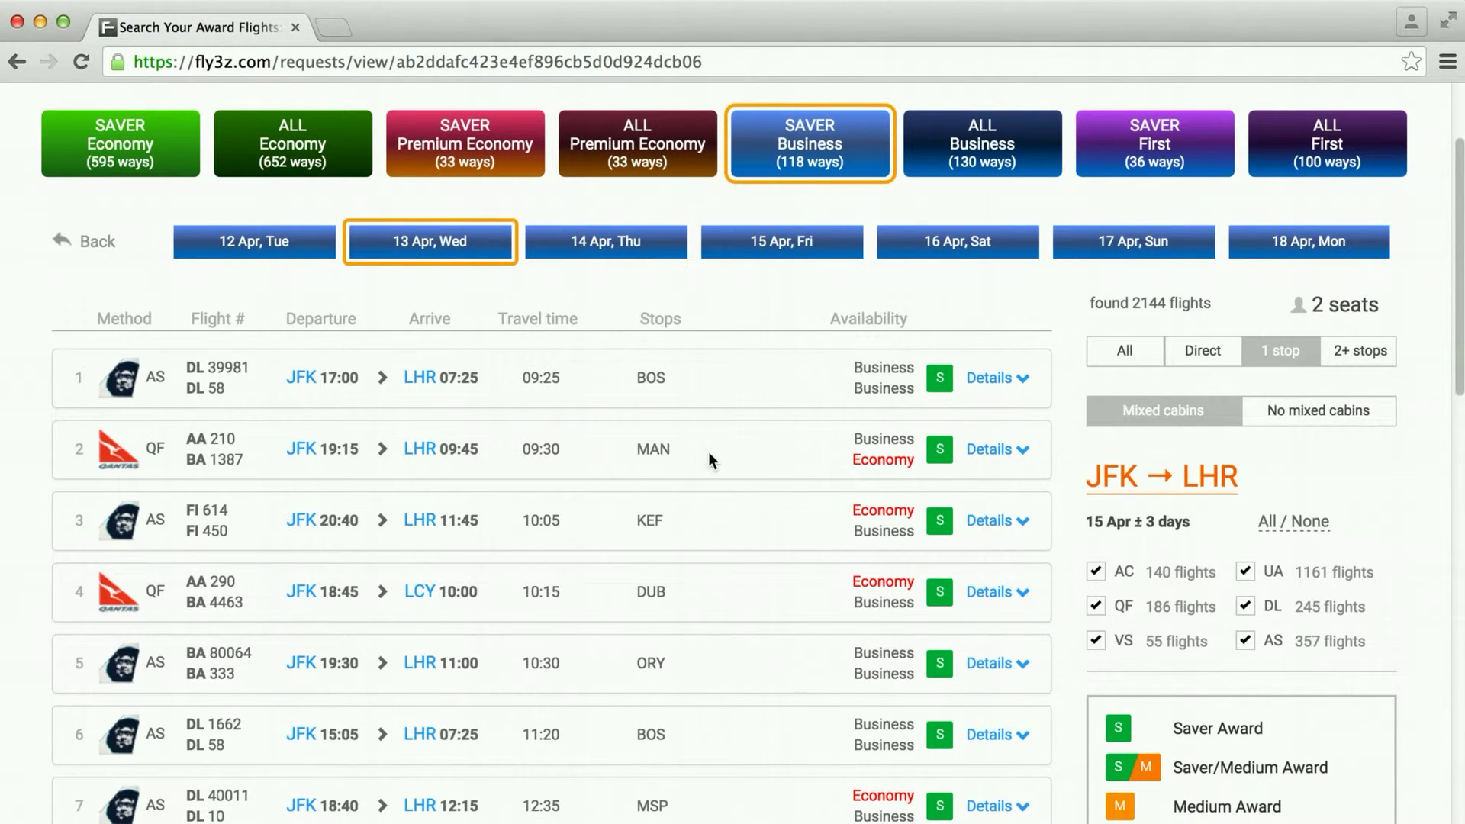
{"action": "scroll", "coordinate": [708, 451], "scroll_direction": "down", "scroll_amount": 1}
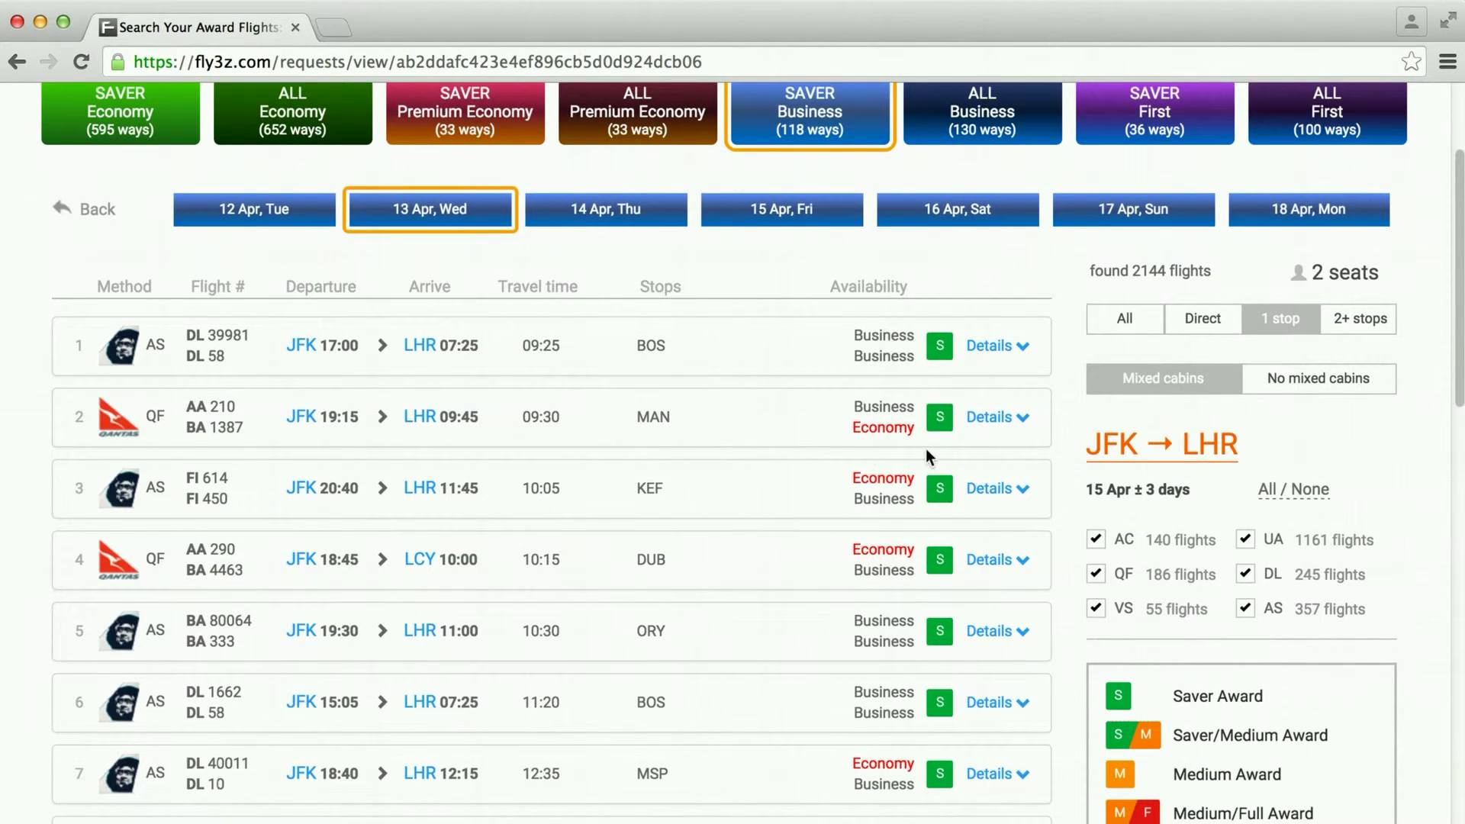
{"action": "left_click", "coordinate": [1023, 413]}
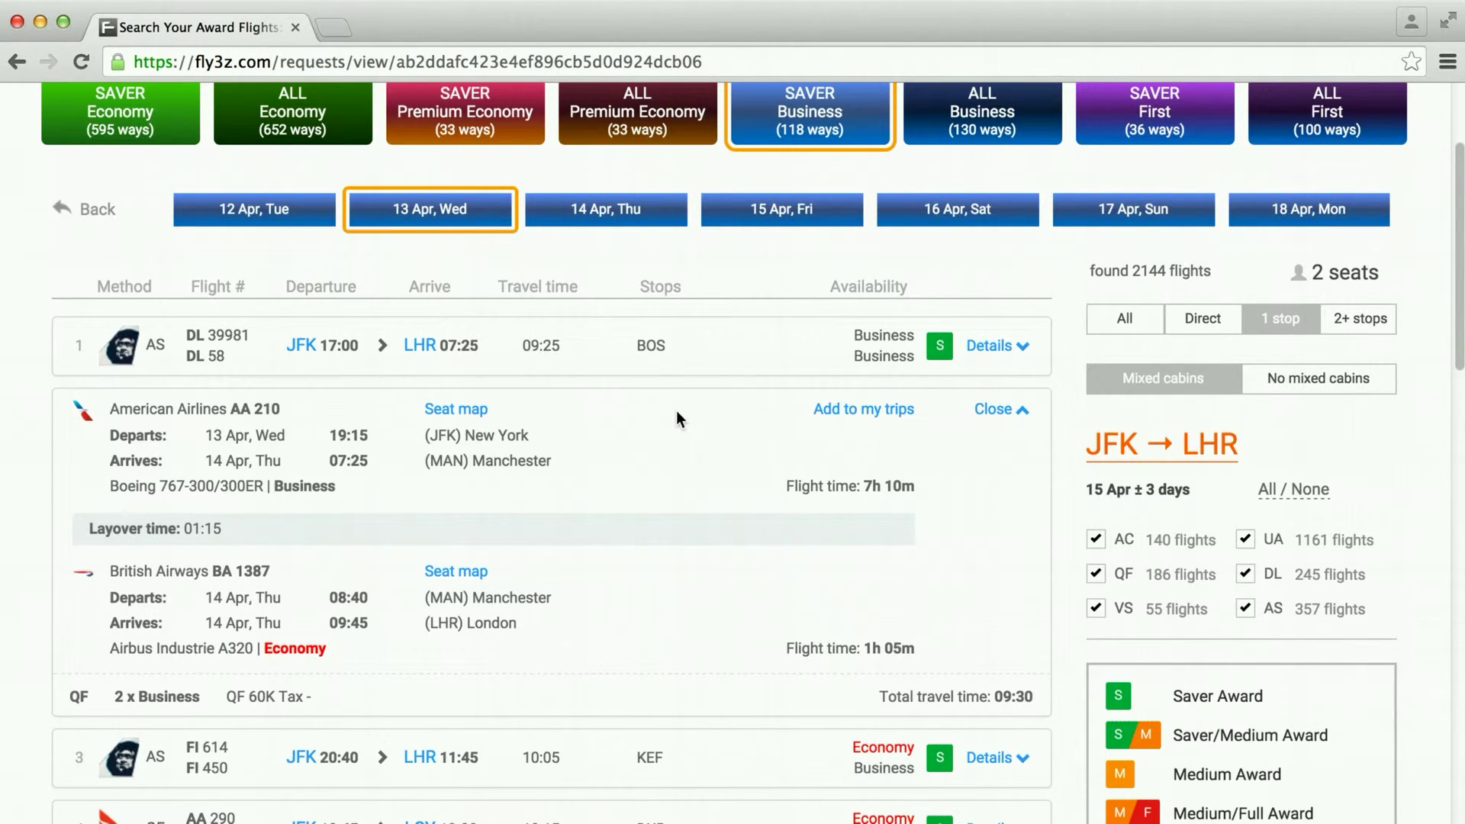
{"action": "left_click", "coordinate": [1008, 412]}
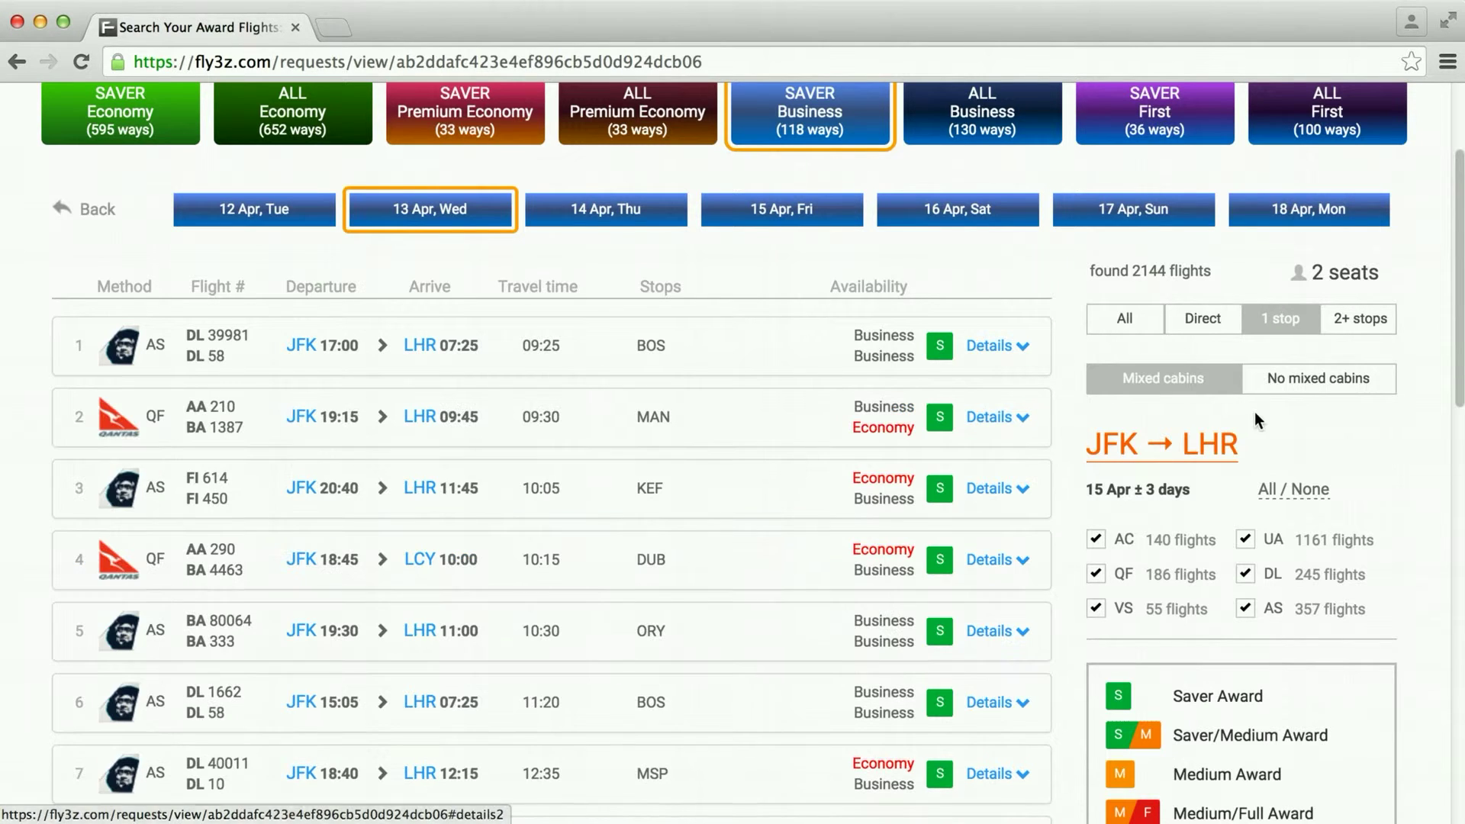
Step: Exclude mixed cabins and show the Saver Business awards with two or more stops for 12 April
{"action": "left_click", "coordinate": [1358, 382]}
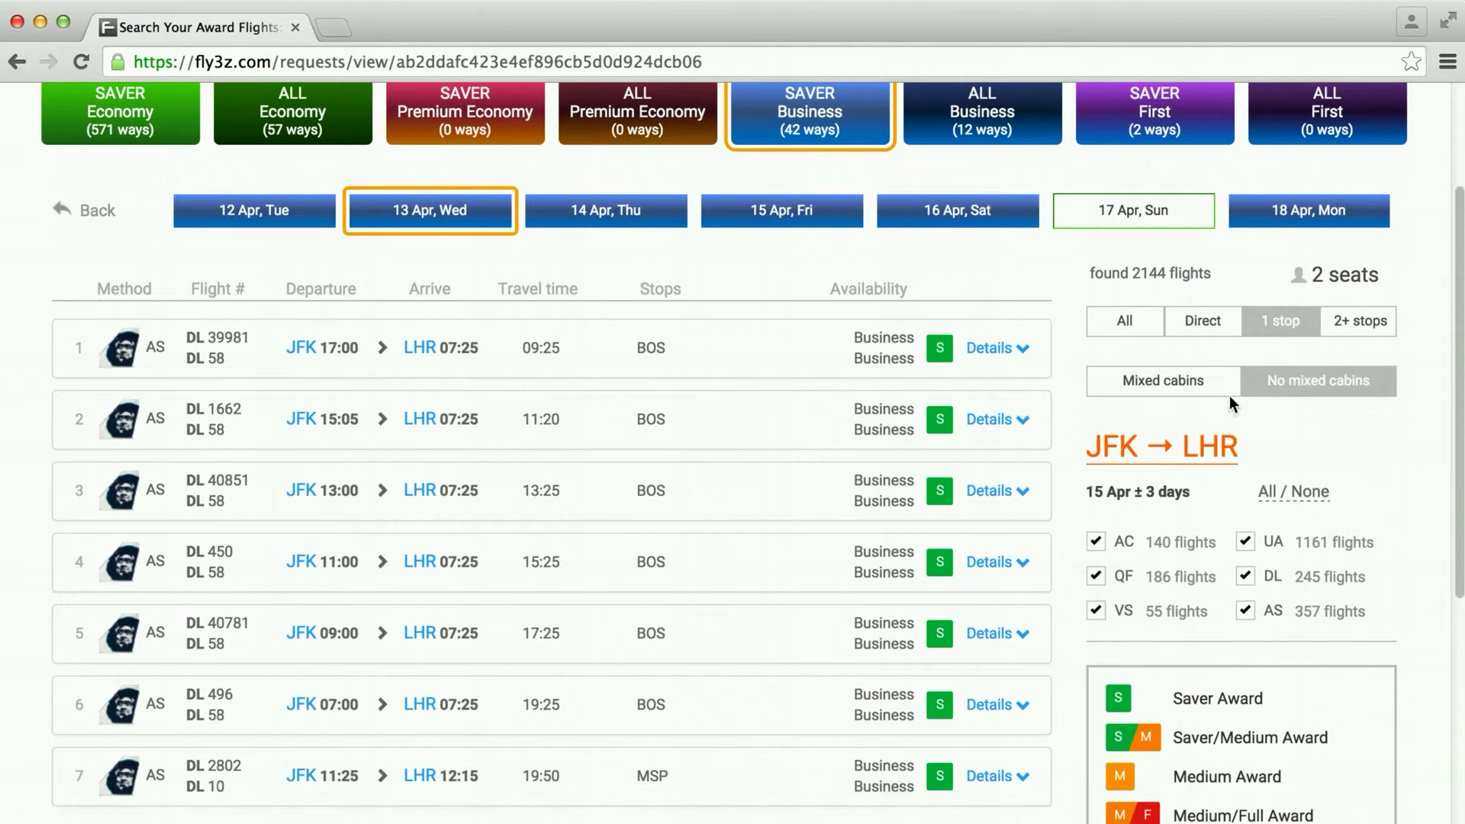
{"action": "left_click", "coordinate": [1360, 320]}
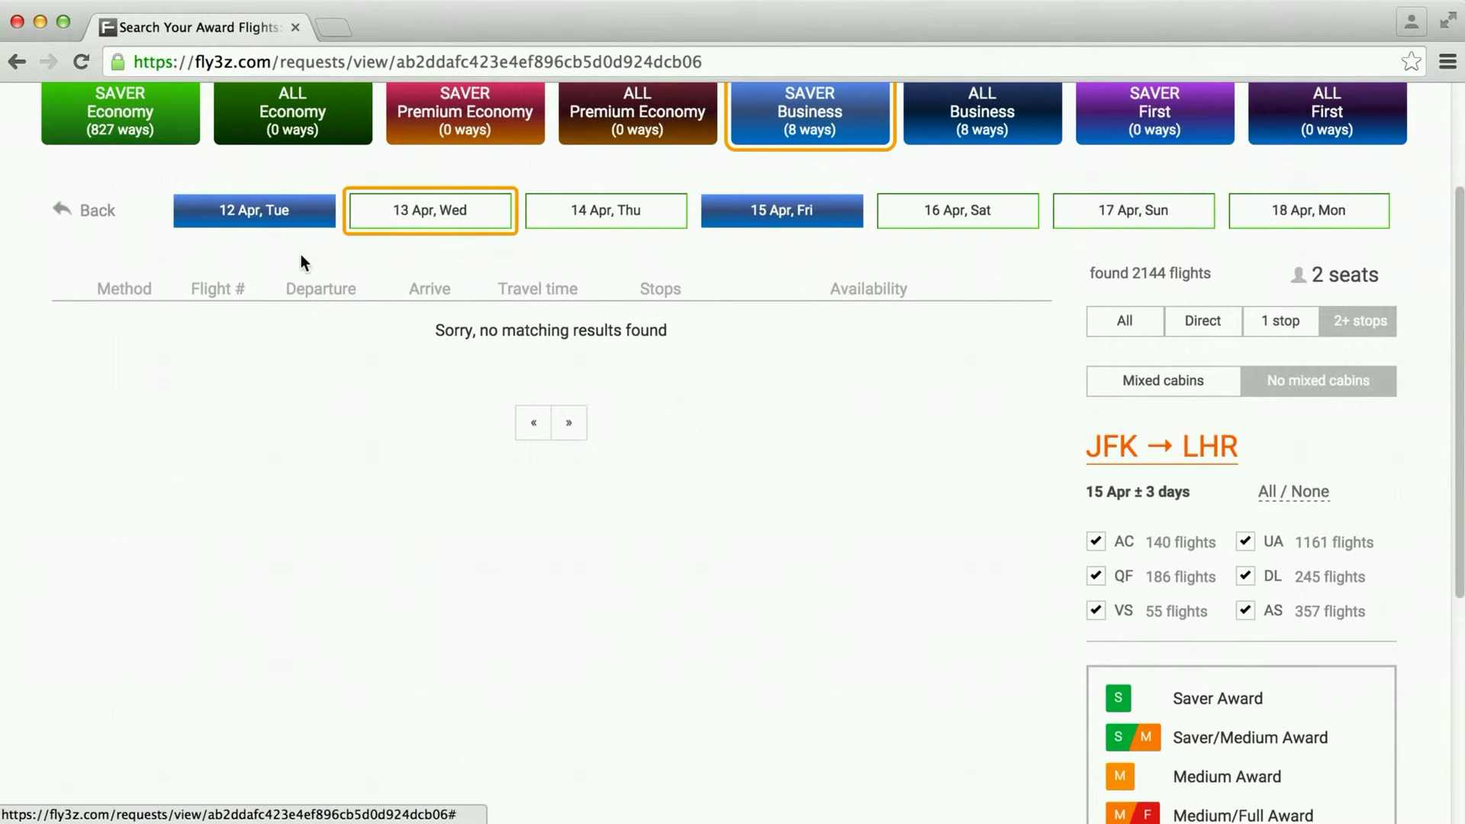
{"action": "left_click", "coordinate": [317, 219]}
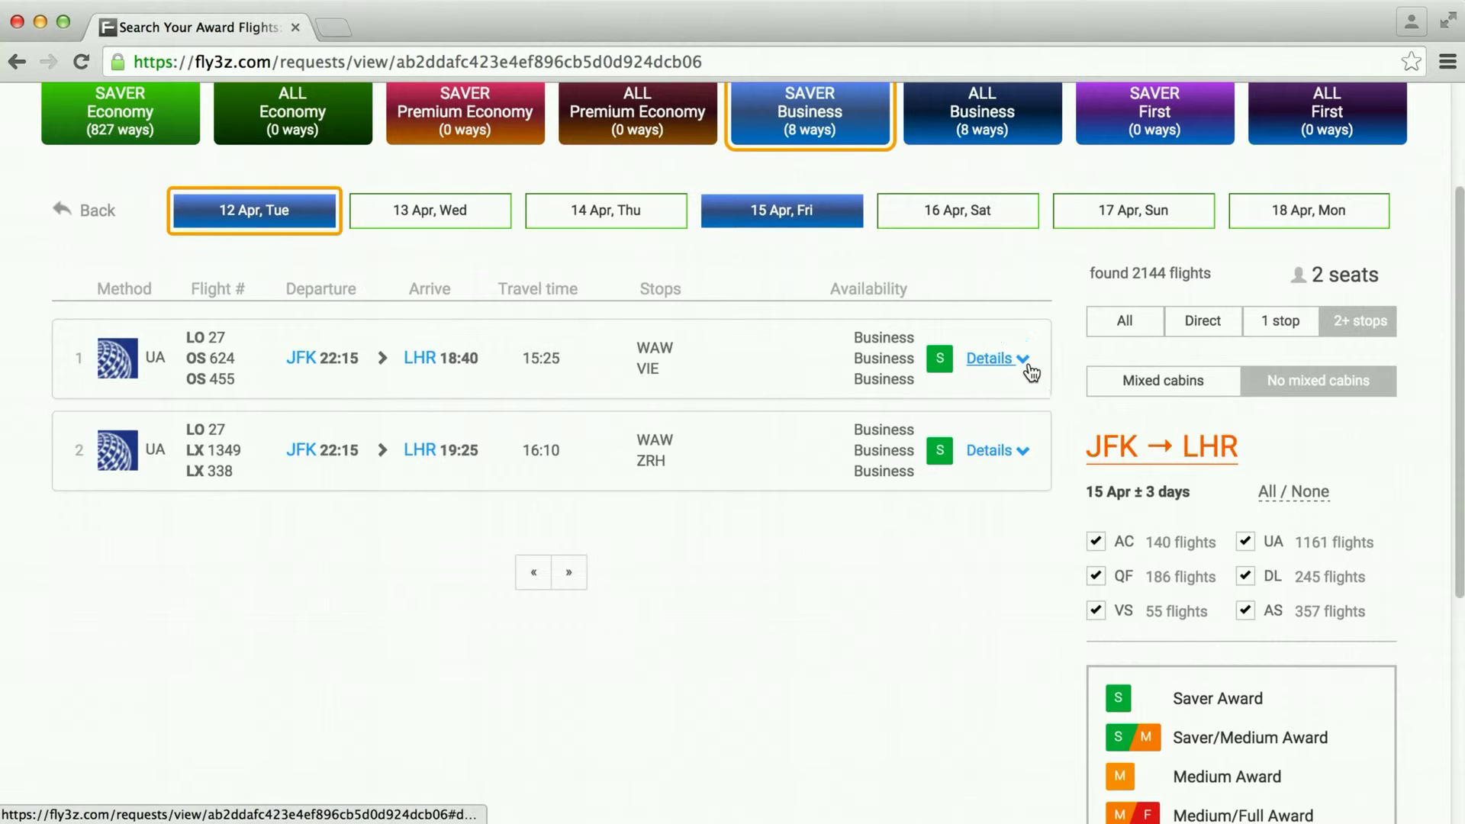
Step: Review the flight segments, layovers and award cost of the UA itinerary via WAW and VIE, and close its details
{"action": "left_click", "coordinate": [1019, 360]}
{"action": "scroll", "coordinate": [606, 607], "scroll_direction": "down", "scroll_amount": 1}
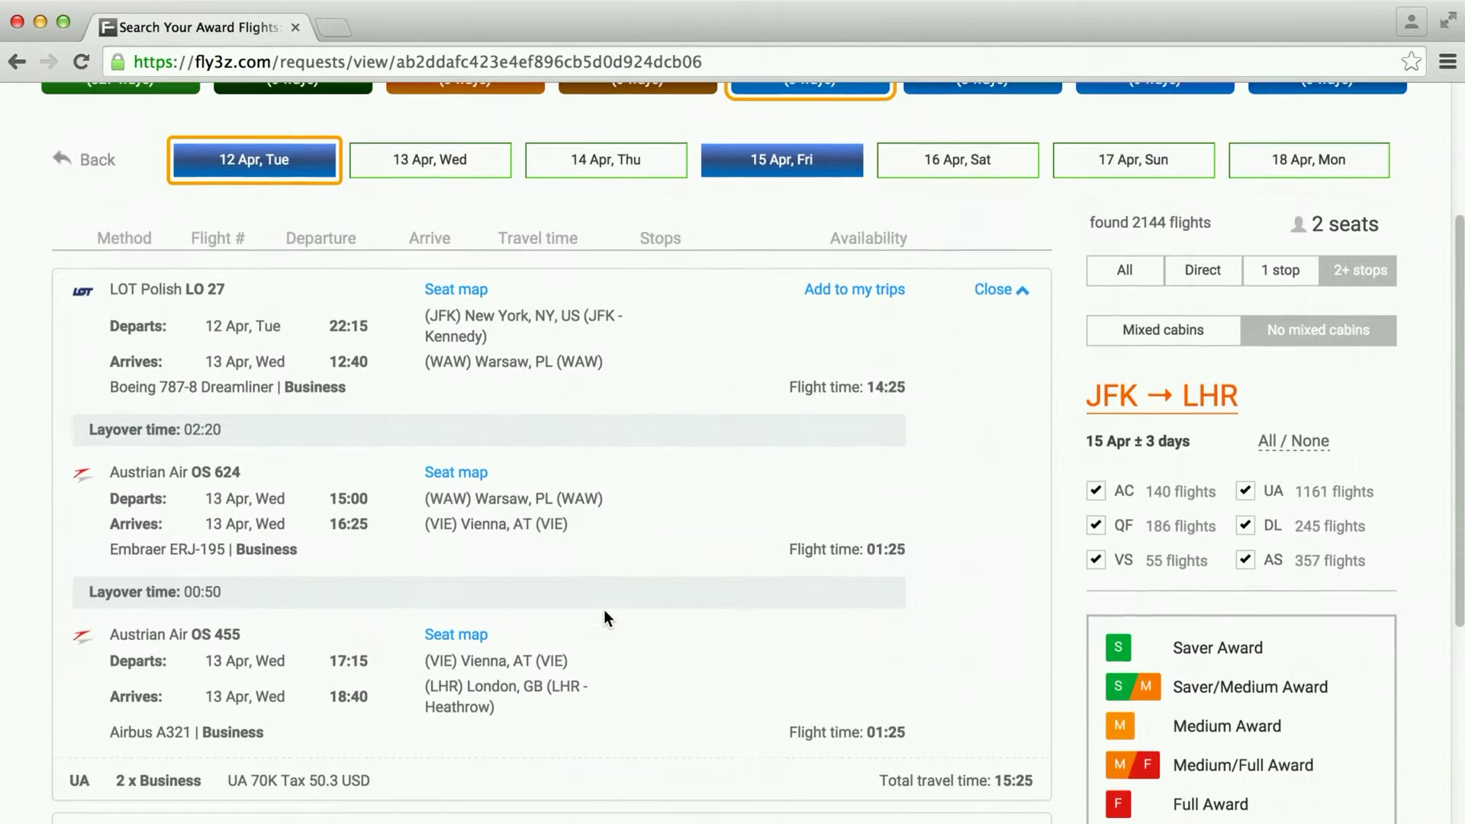
{"action": "left_click", "coordinate": [1020, 320]}
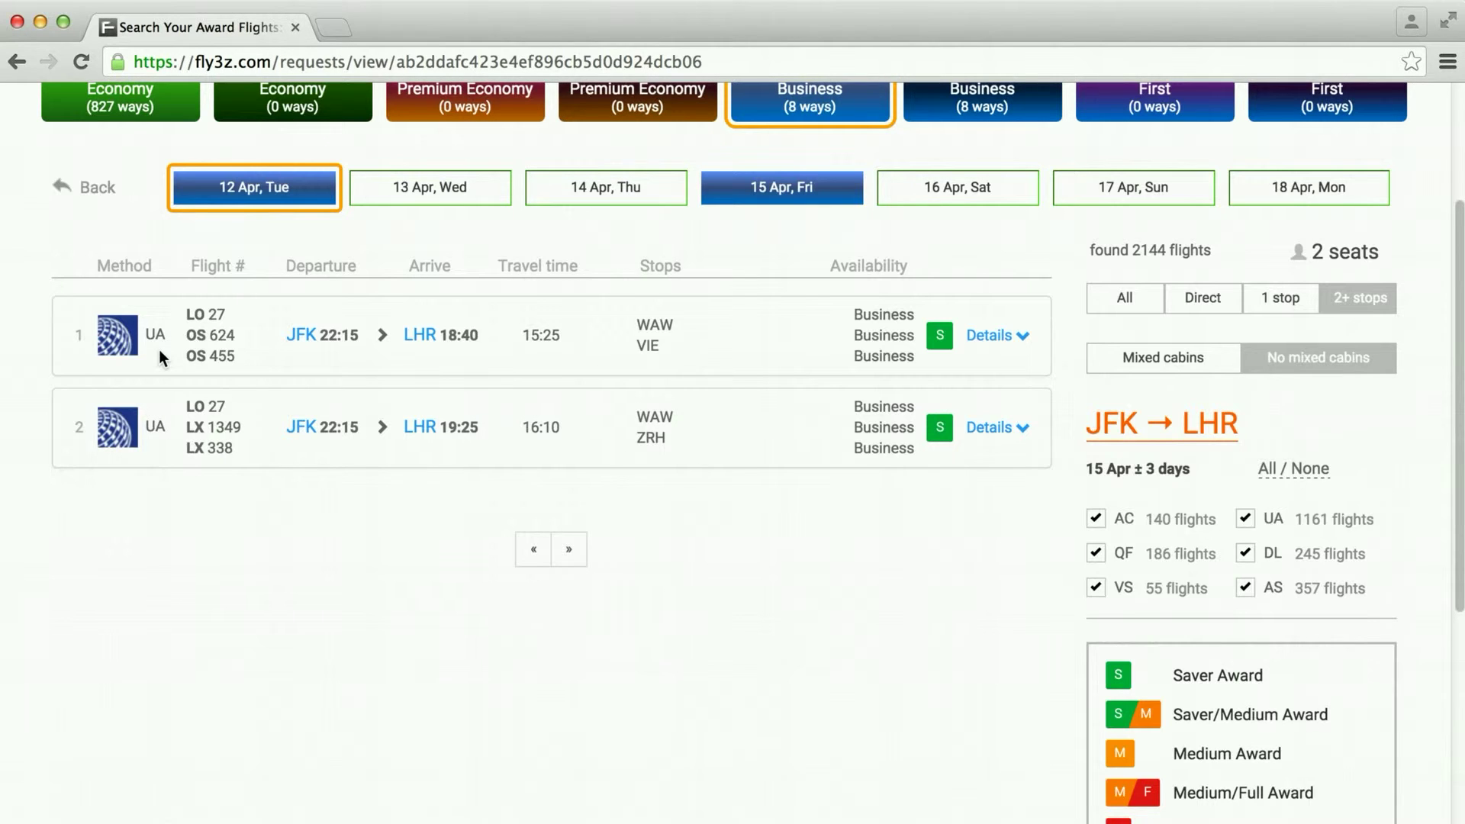
{"action": "left_click", "coordinate": [992, 338]}
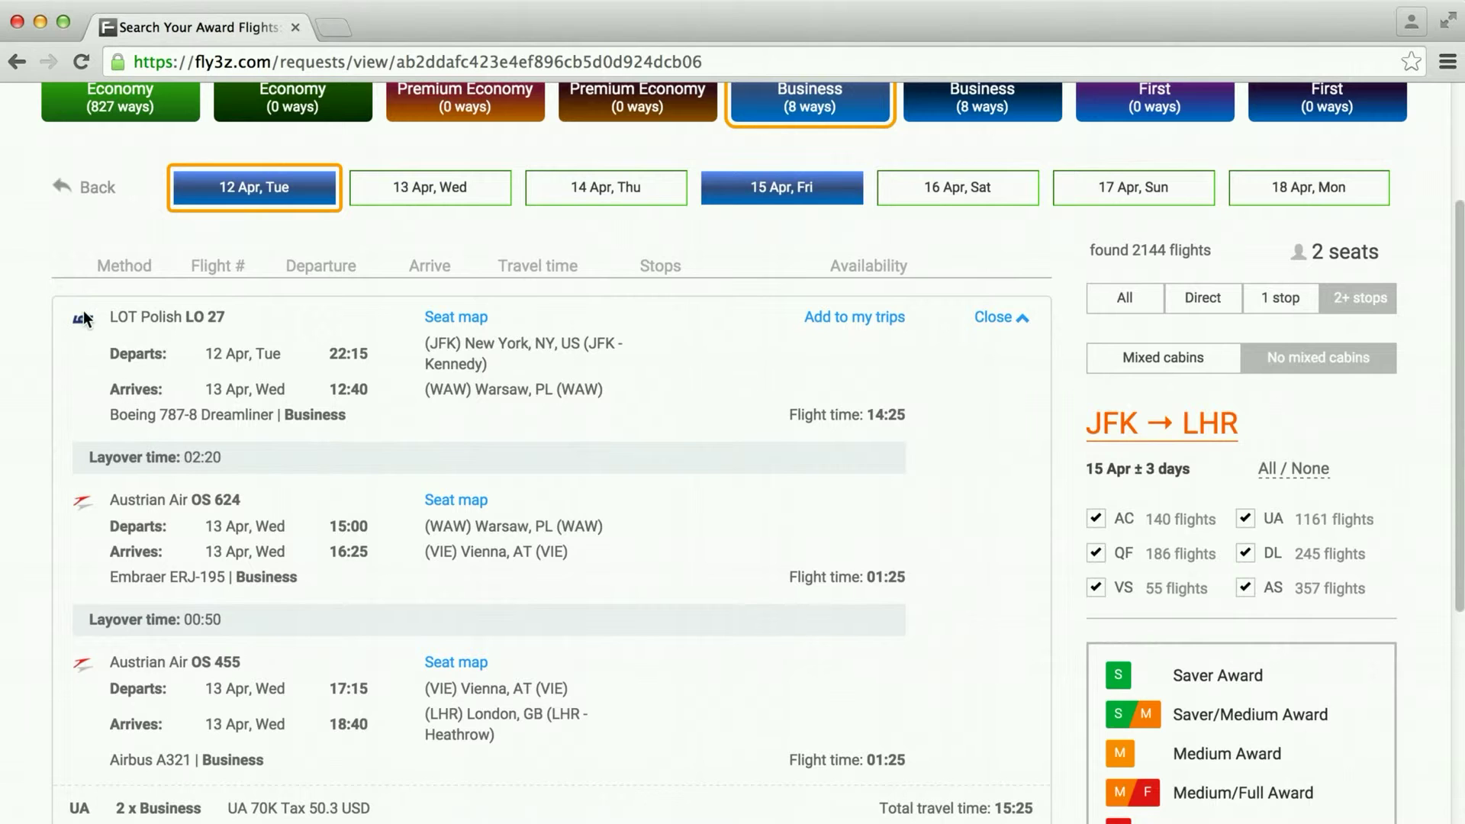
{"action": "scroll", "coordinate": [216, 503], "scroll_direction": "down", "scroll_amount": 1}
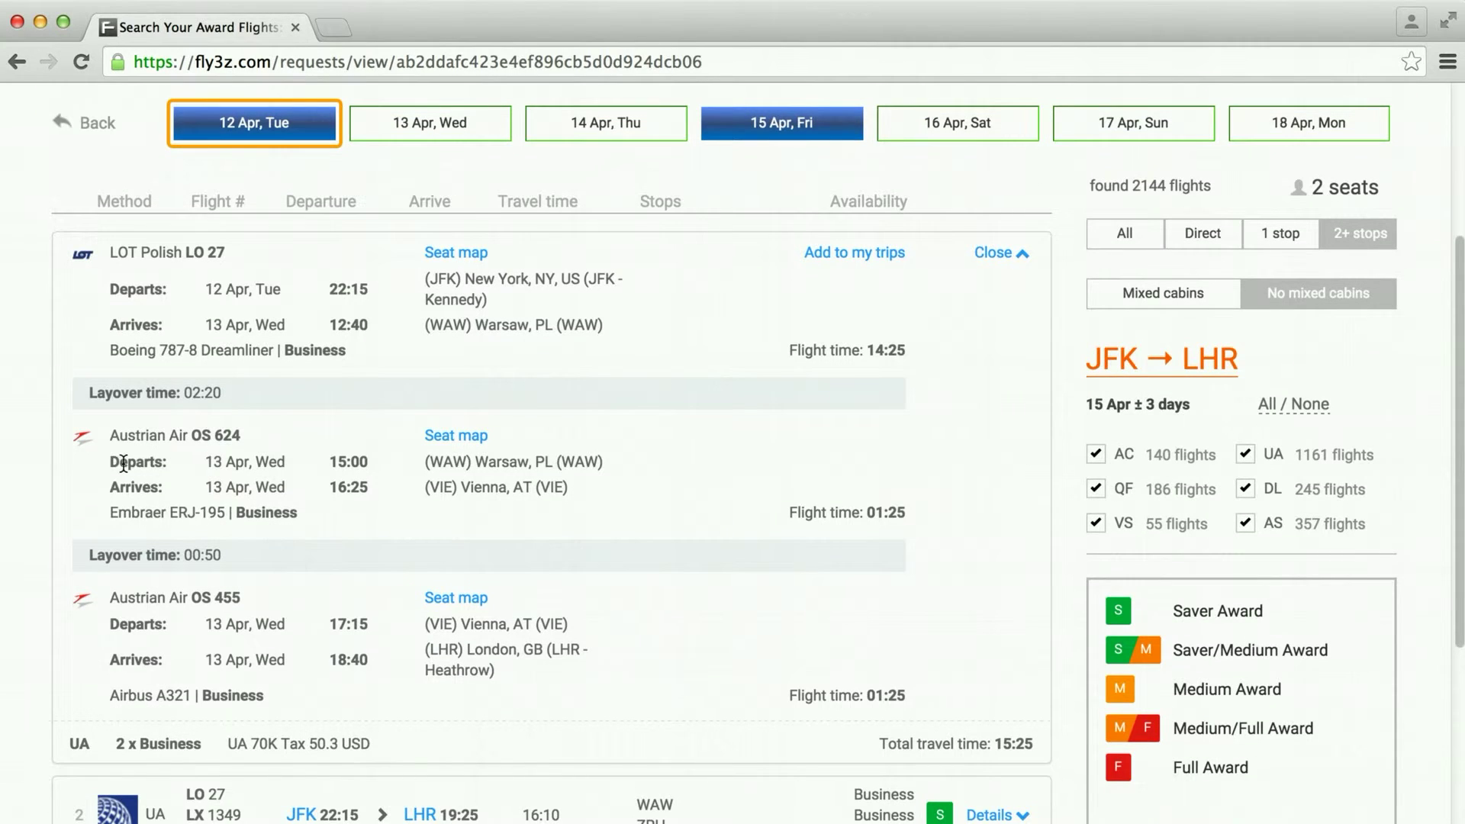
{"action": "scroll", "coordinate": [232, 531], "scroll_direction": "down", "scroll_amount": 2}
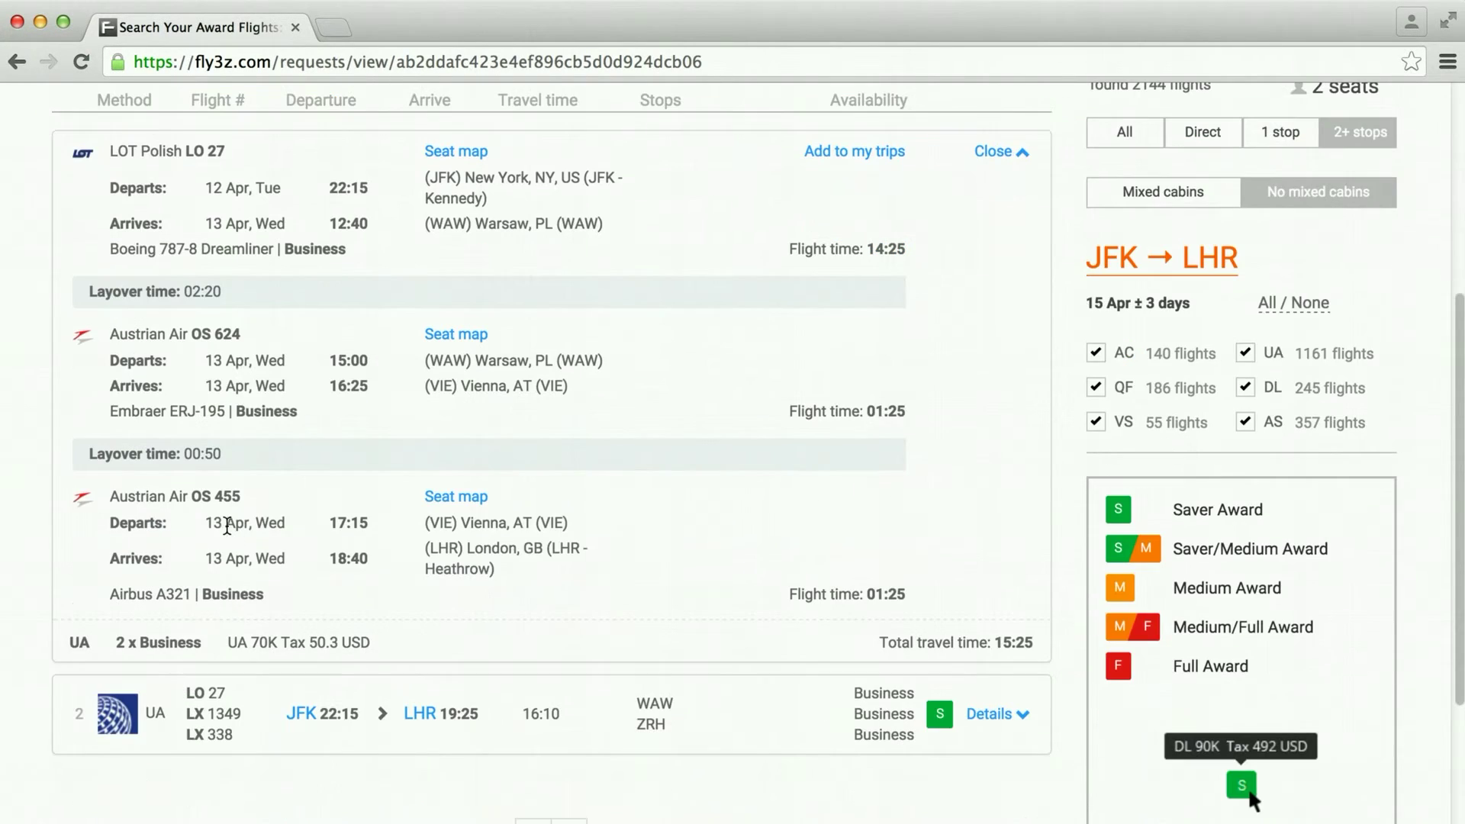
{"action": "scroll", "coordinate": [131, 378], "scroll_direction": "up", "scroll_amount": 1}
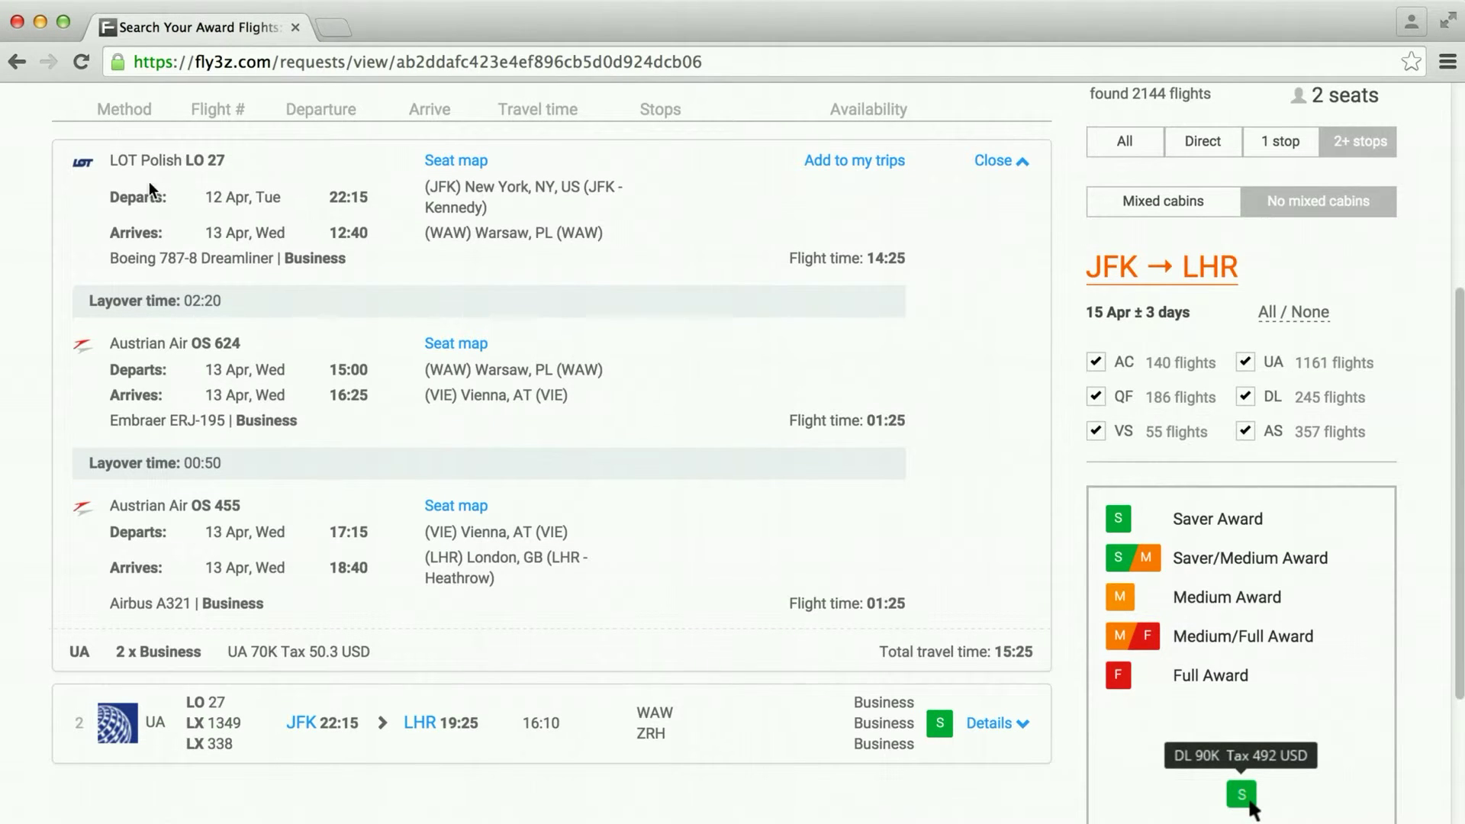
{"action": "scroll", "coordinate": [842, 400], "scroll_direction": "up", "scroll_amount": 1}
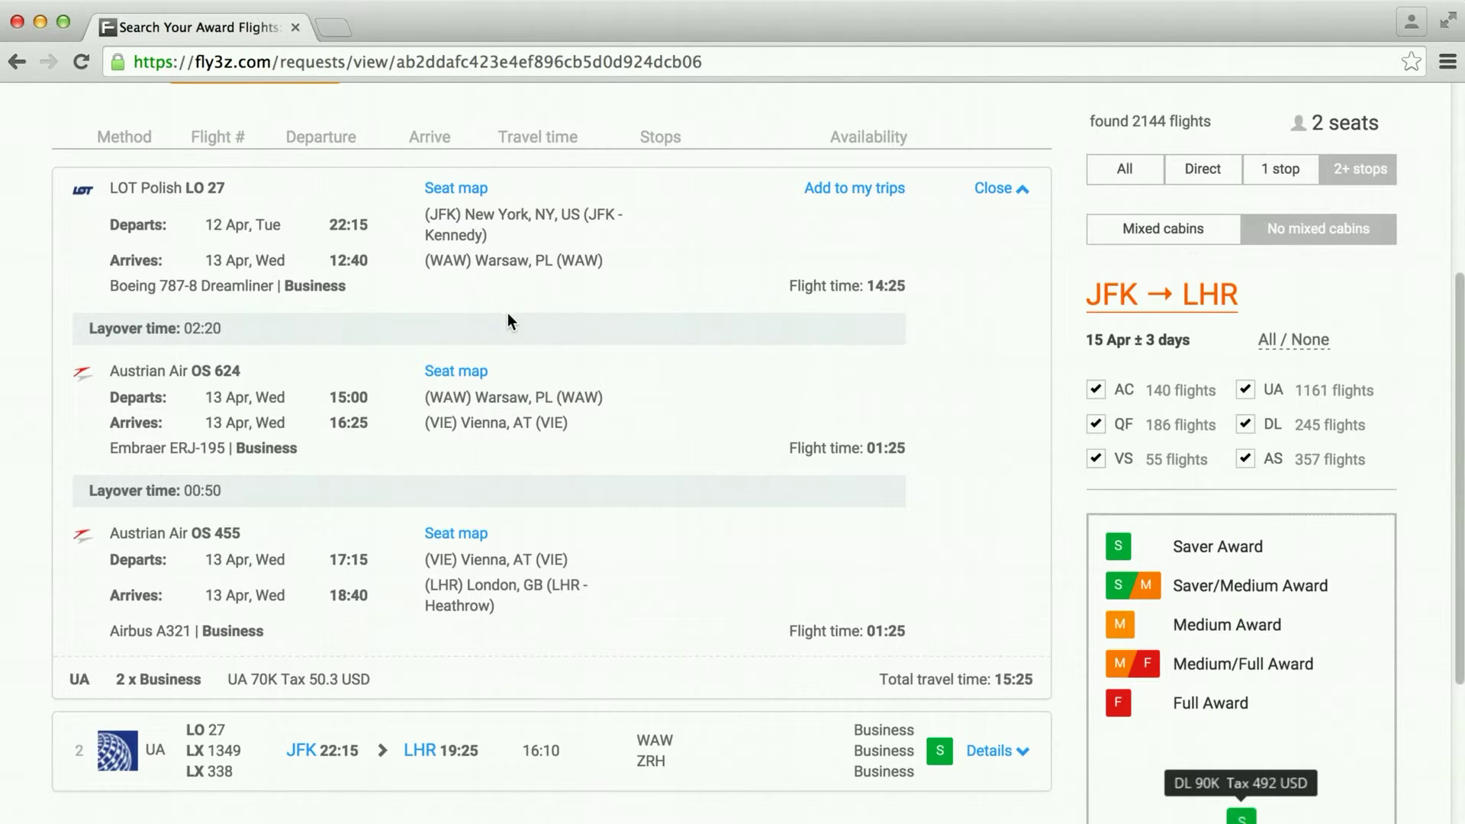
{"action": "left_click", "coordinate": [990, 187]}
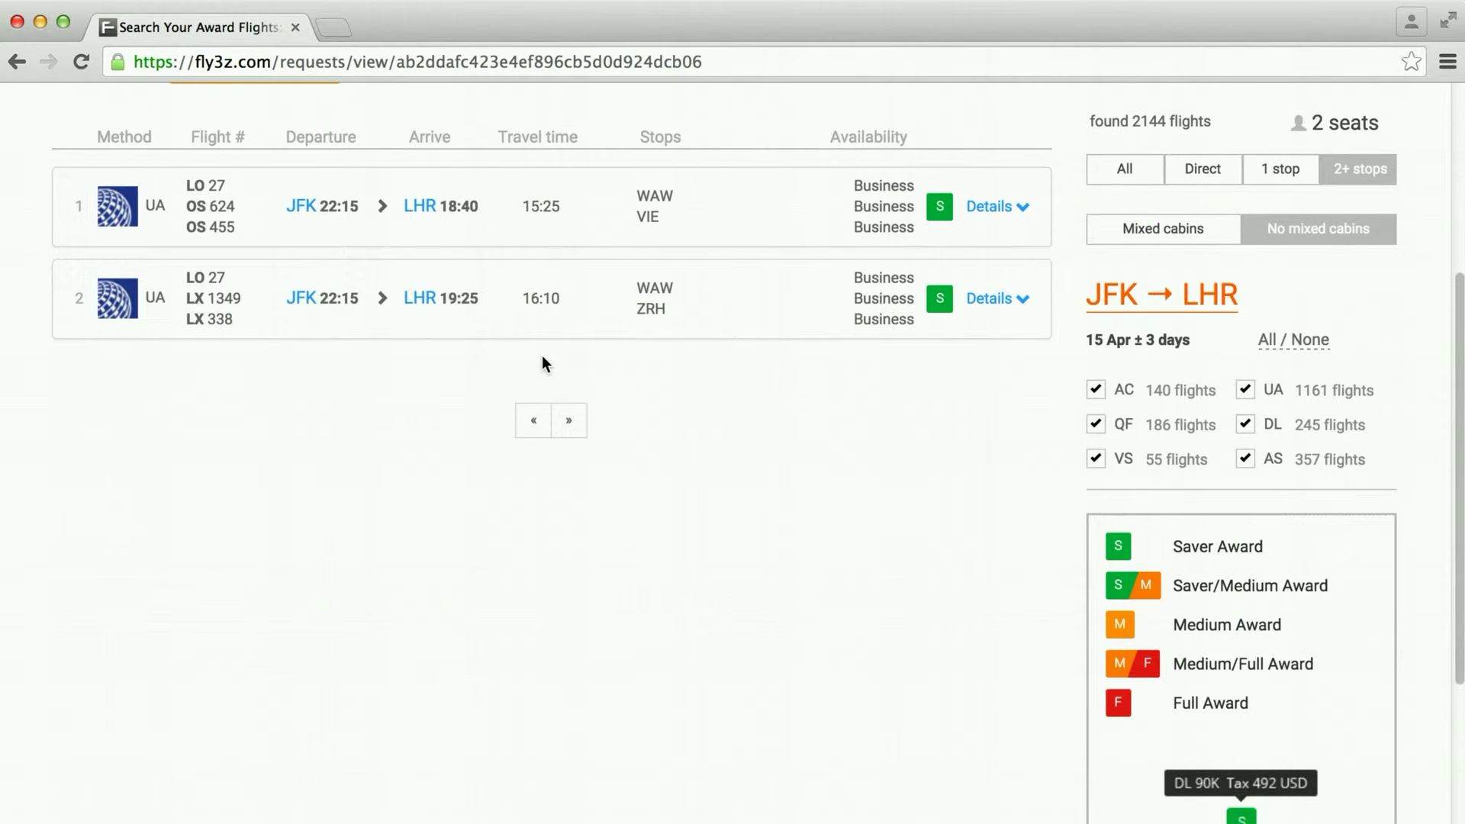
Step: Check the mileage and tax per person for both UA Saver Business itineraries on 12 April
{"action": "scroll", "coordinate": [854, 378], "scroll_direction": "up", "scroll_amount": 1}
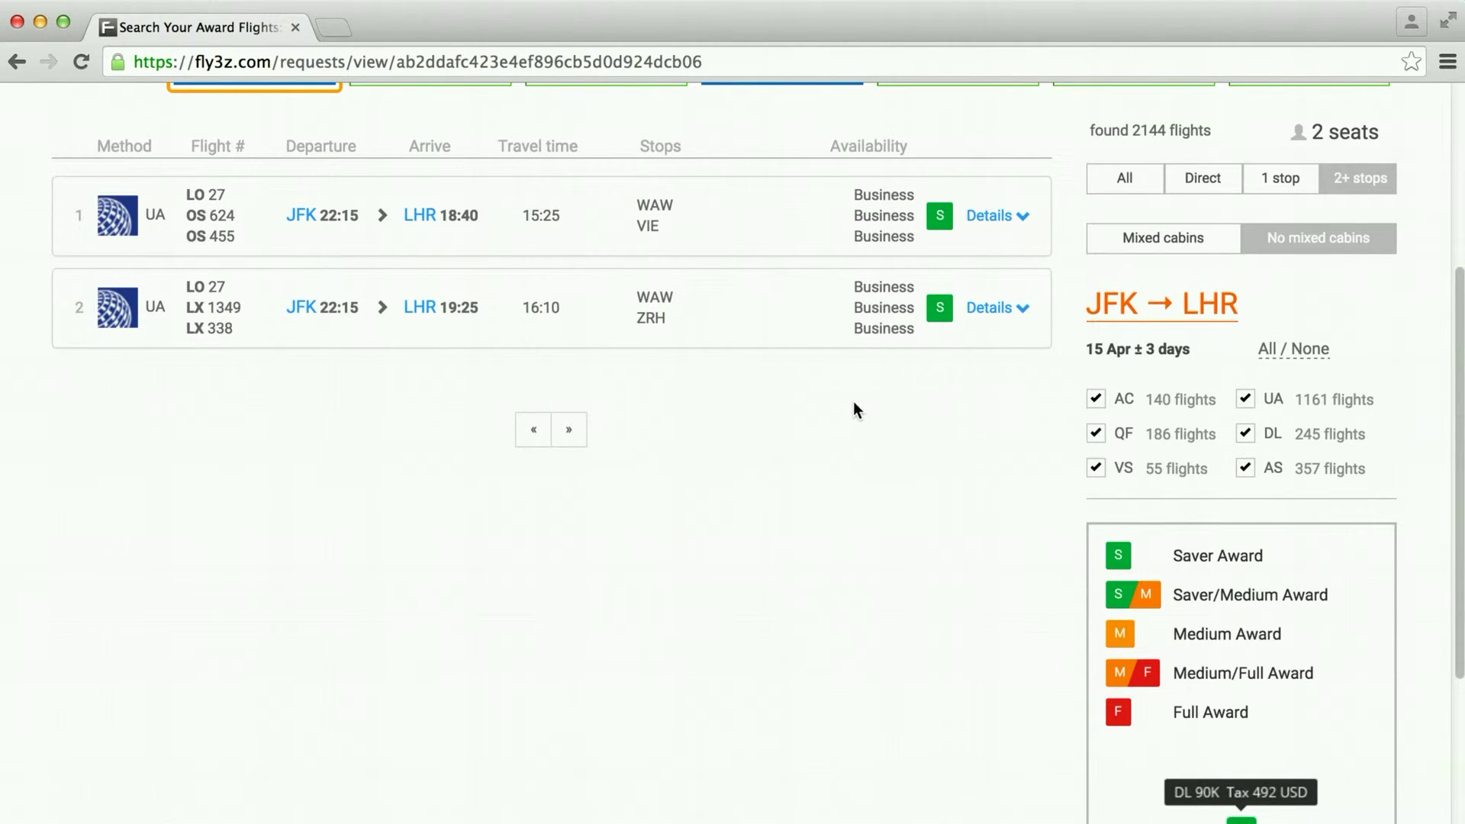
{"action": "scroll", "coordinate": [839, 389], "scroll_direction": "up", "scroll_amount": 5}
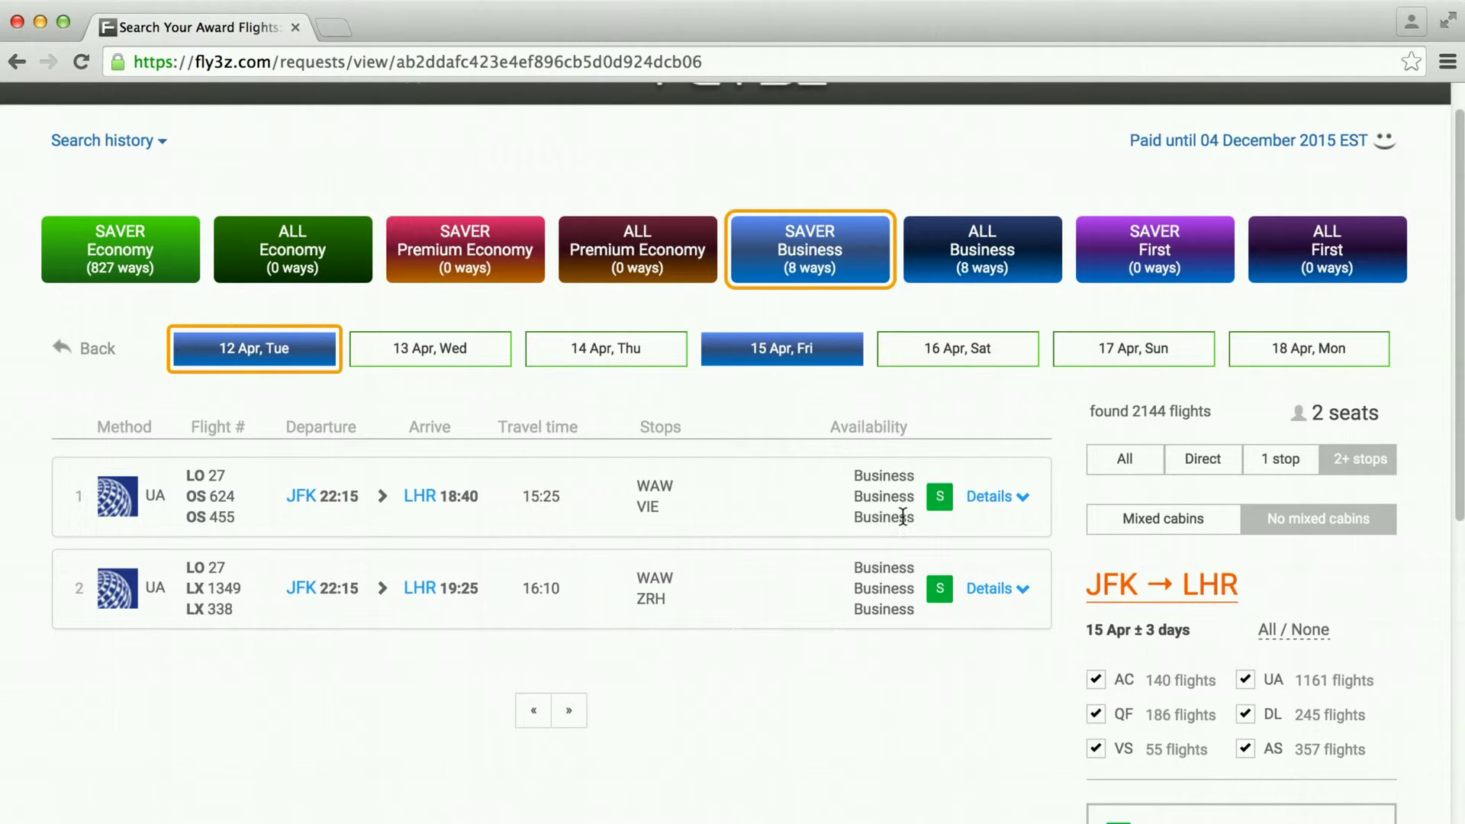
{"action": "mouse_move", "coordinate": [945, 584]}
{"action": "mouse_move", "coordinate": [940, 494]}
Step: Examine the legend of award types from Saver Award to Full Award and its mileage and tax hint
{"action": "scroll", "coordinate": [963, 671], "scroll_direction": "down", "scroll_amount": 2}
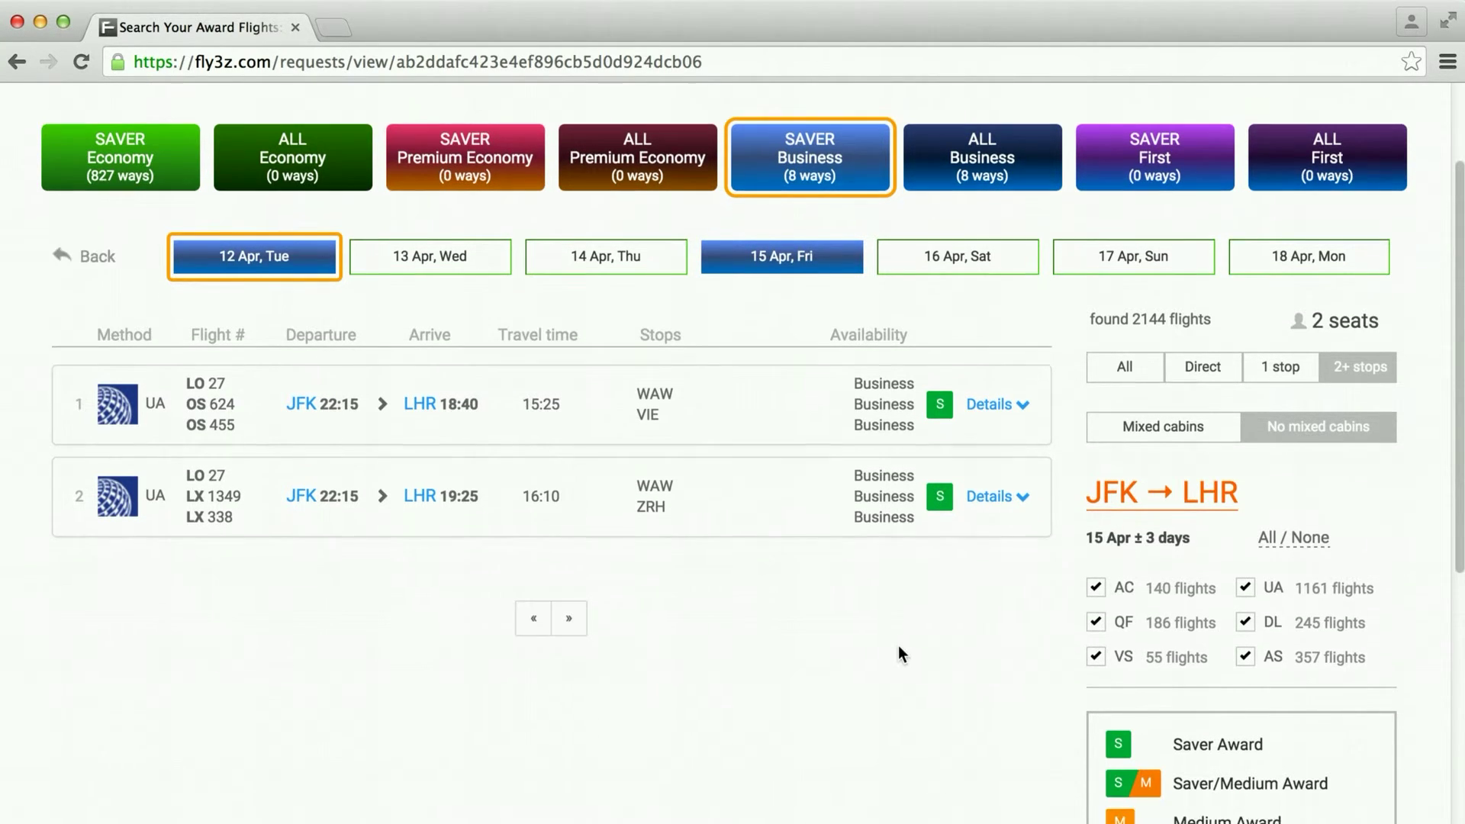
{"action": "scroll", "coordinate": [898, 646], "scroll_direction": "down", "scroll_amount": 2}
{"action": "scroll", "coordinate": [893, 637], "scroll_direction": "down", "scroll_amount": 4}
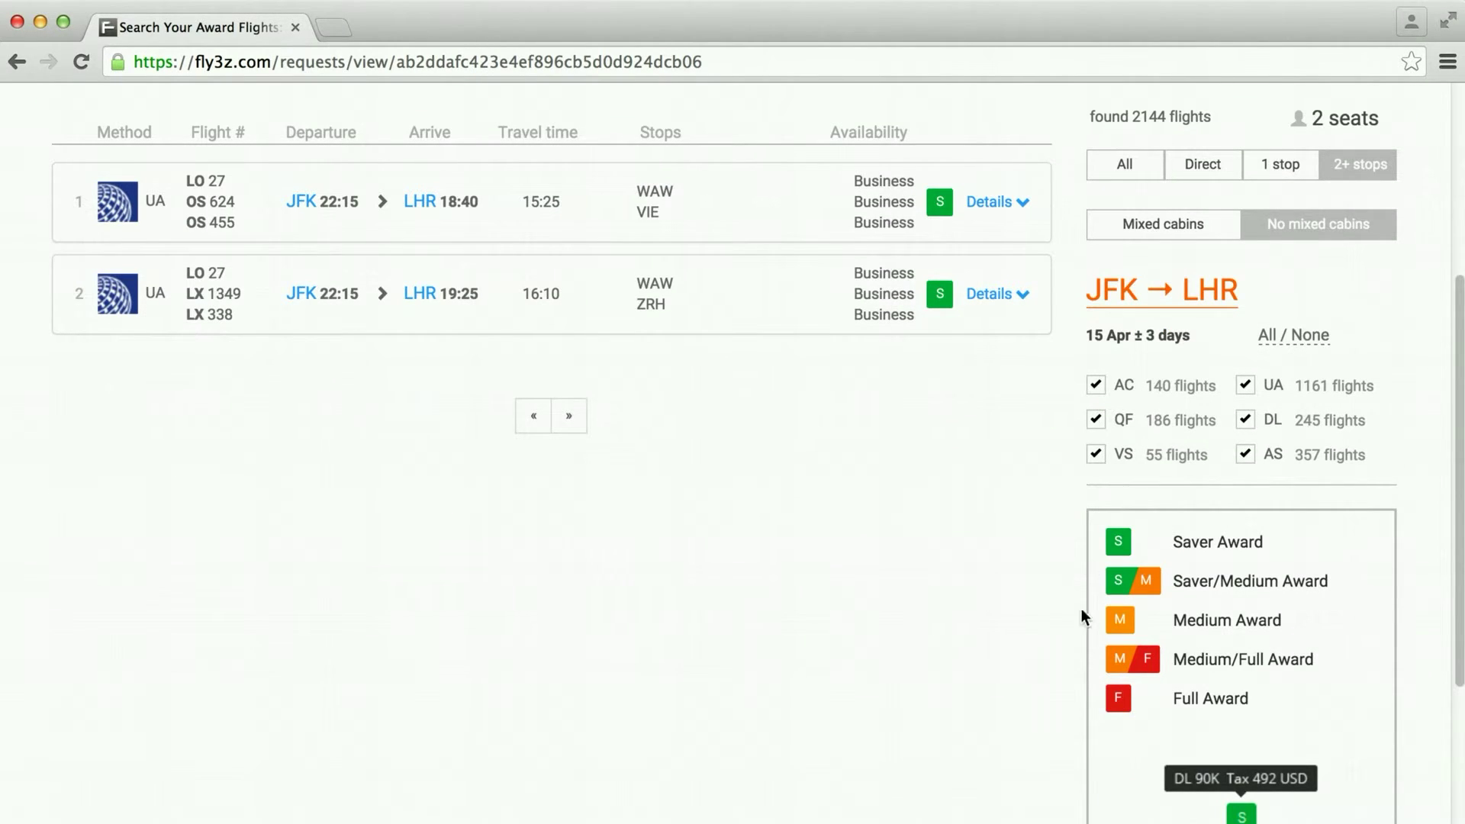
{"action": "left_click_drag", "start_coordinate": [1072, 561], "coordinate": [1307, 736]}
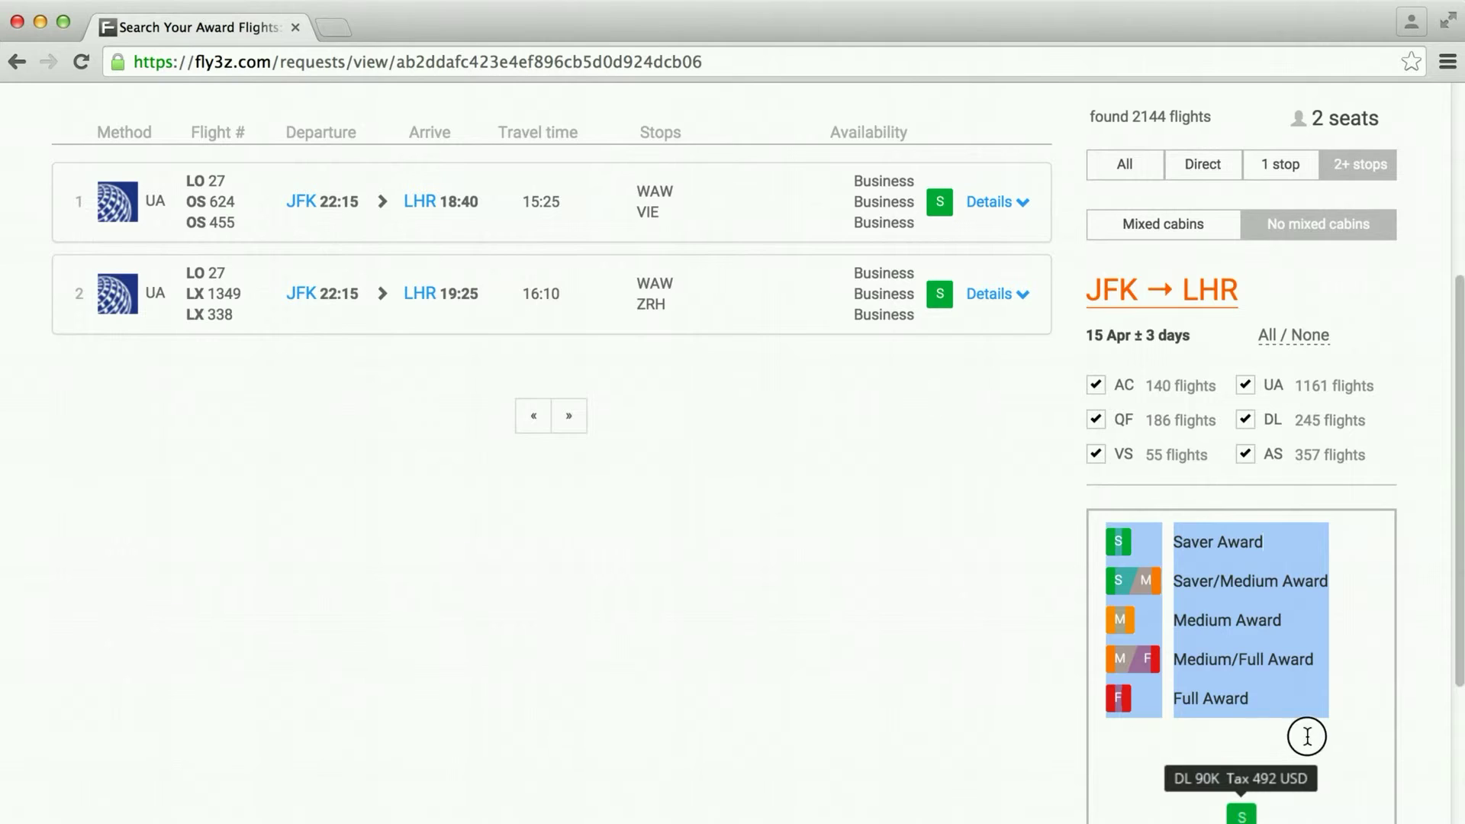
{"action": "left_click", "coordinate": [1377, 737]}
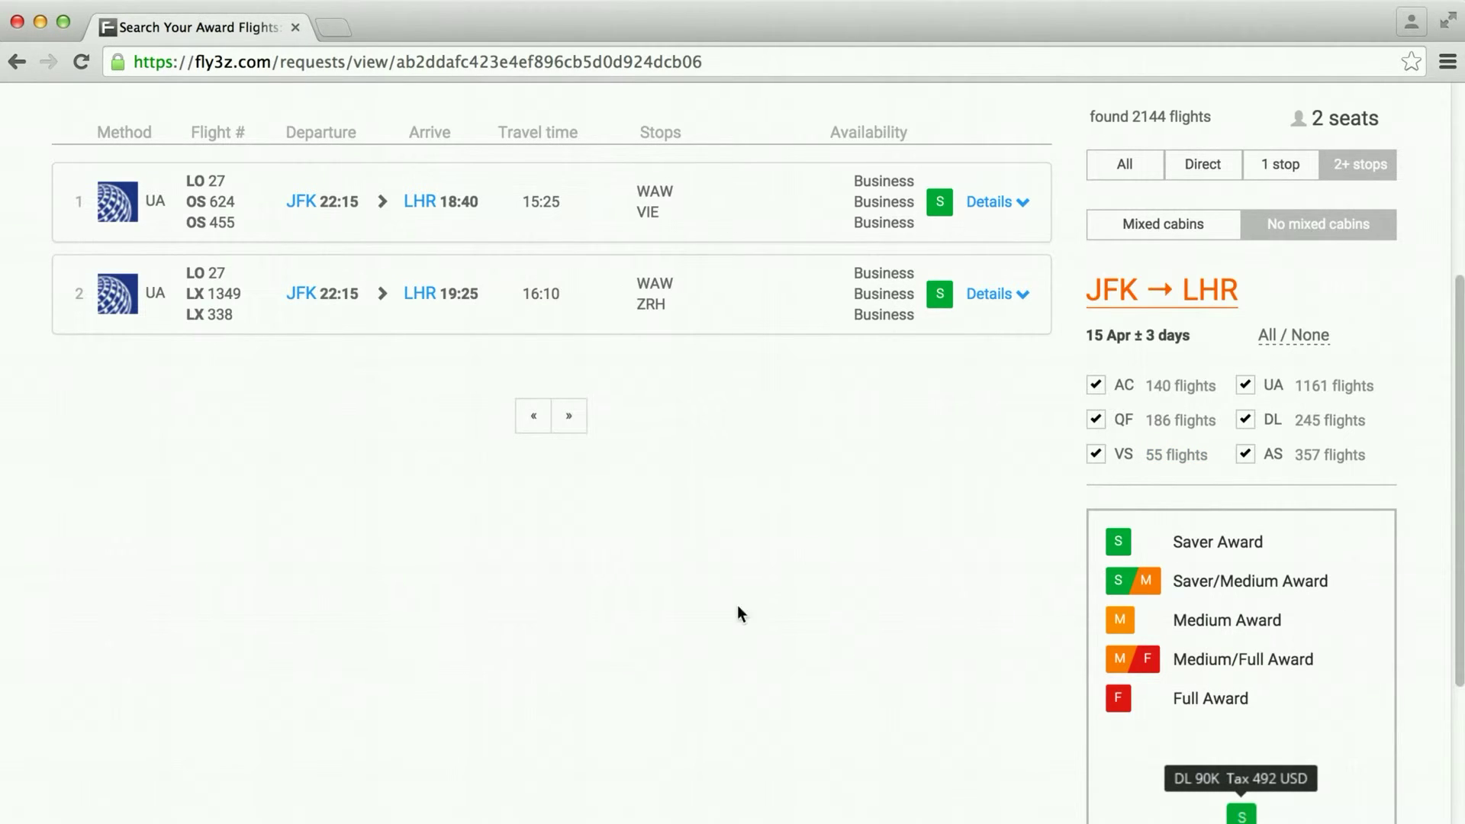
{"action": "scroll", "coordinate": [808, 639], "scroll_direction": "up", "scroll_amount": 1}
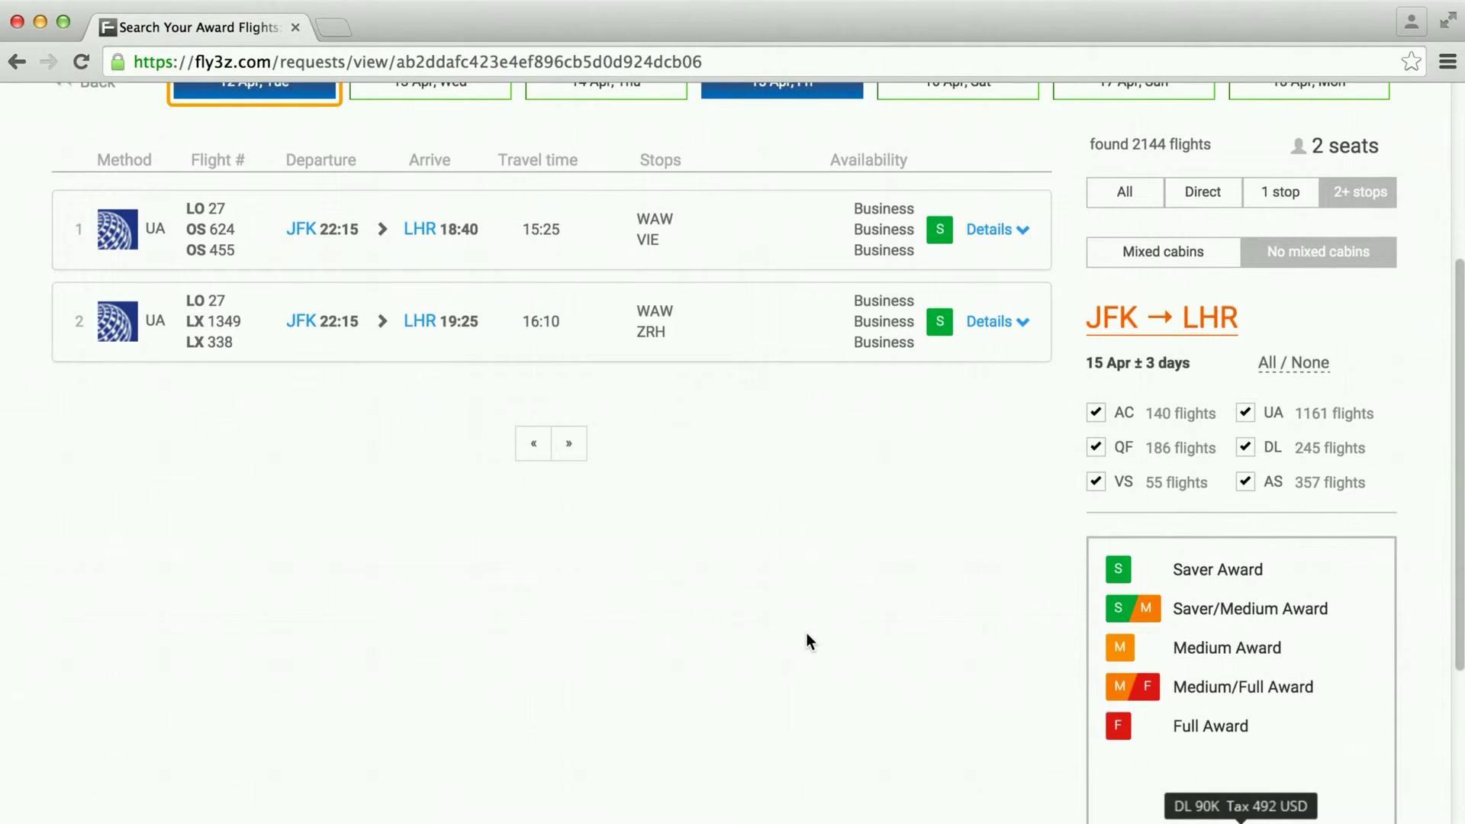
{"action": "scroll", "coordinate": [1216, 576], "scroll_direction": "down", "scroll_amount": 3}
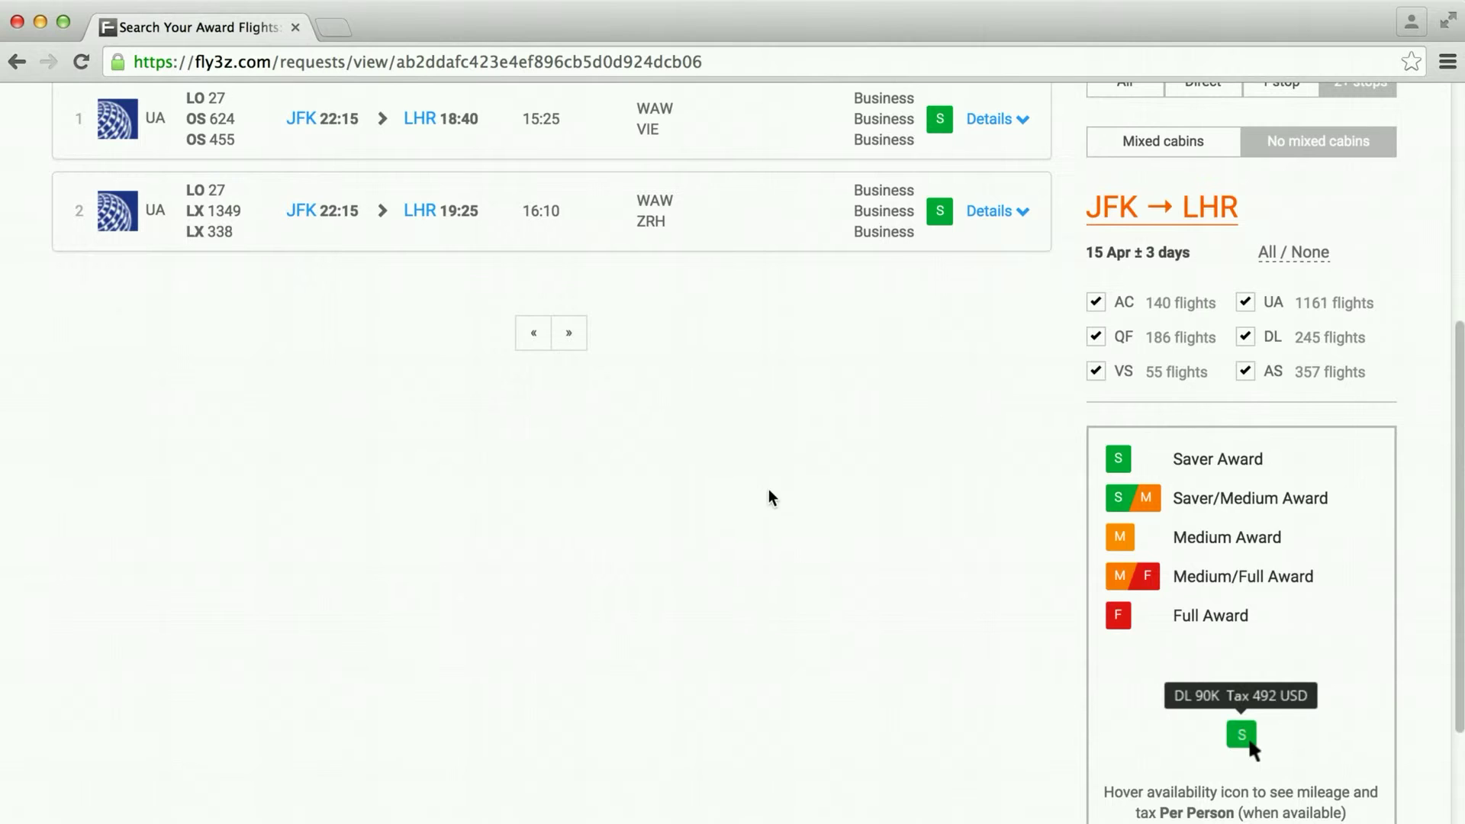
{"action": "scroll", "coordinate": [775, 501], "scroll_direction": "up", "scroll_amount": 3}
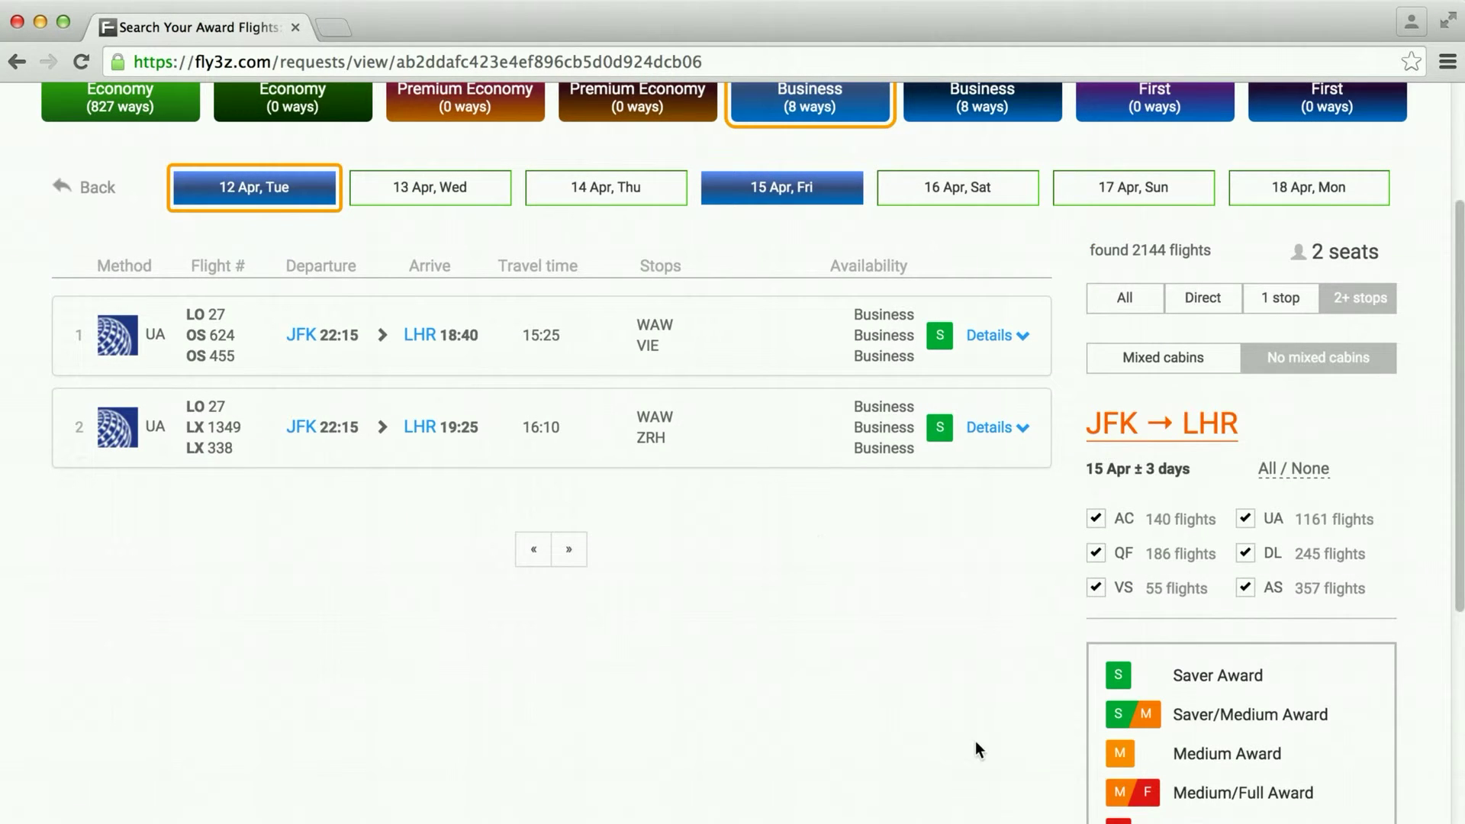
Step: Show the 12 April Saver Business awards with any number of stops and include mixed cabins
{"action": "left_click", "coordinate": [1102, 316]}
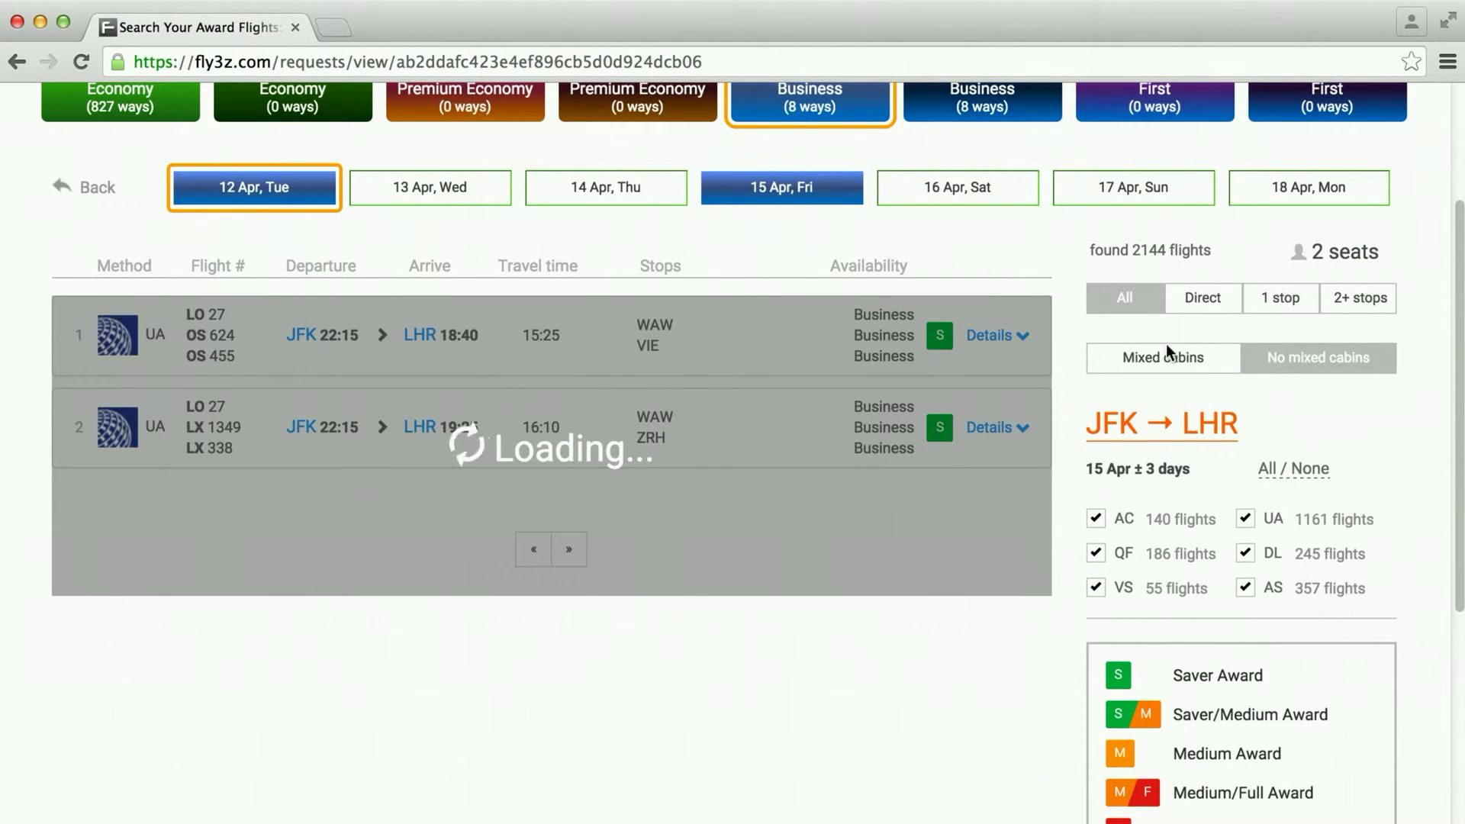
{"action": "left_click", "coordinate": [1167, 359]}
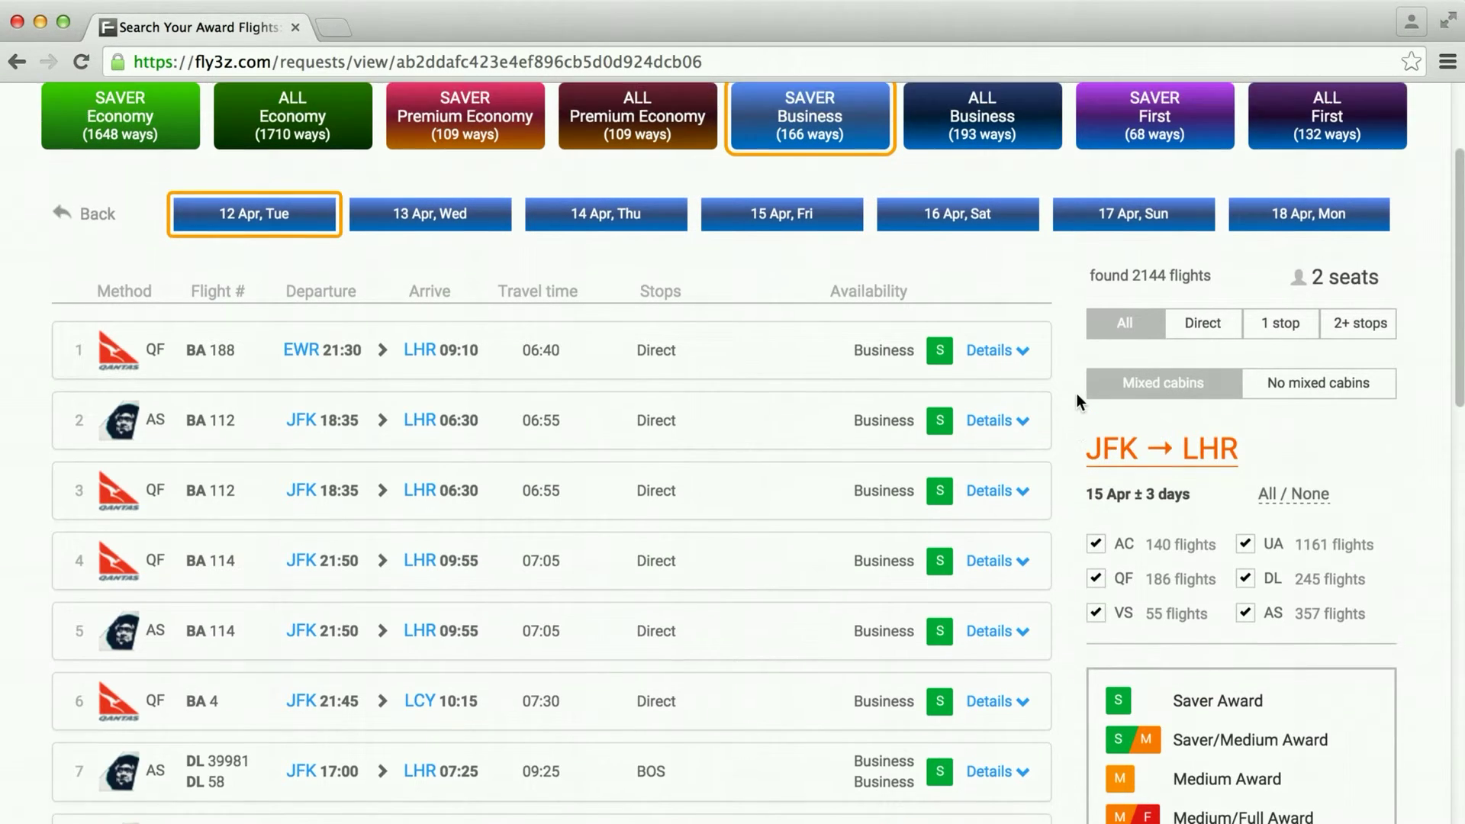
{"action": "scroll", "coordinate": [1079, 400], "scroll_direction": "down", "scroll_amount": 1}
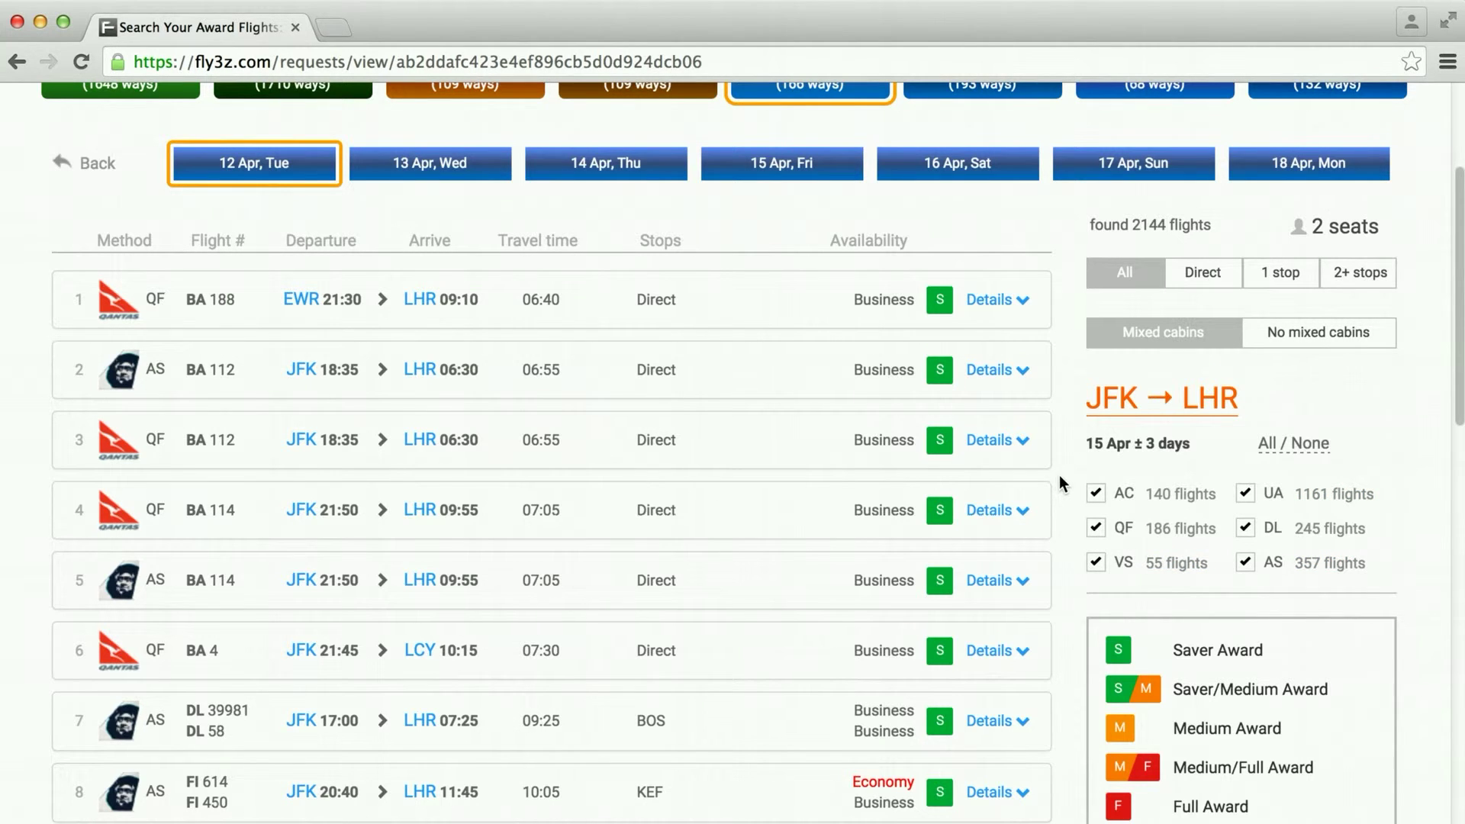
Step: Limit the results to QF awards only and check their availability across the cabins and dates
{"action": "left_click", "coordinate": [1193, 534]}
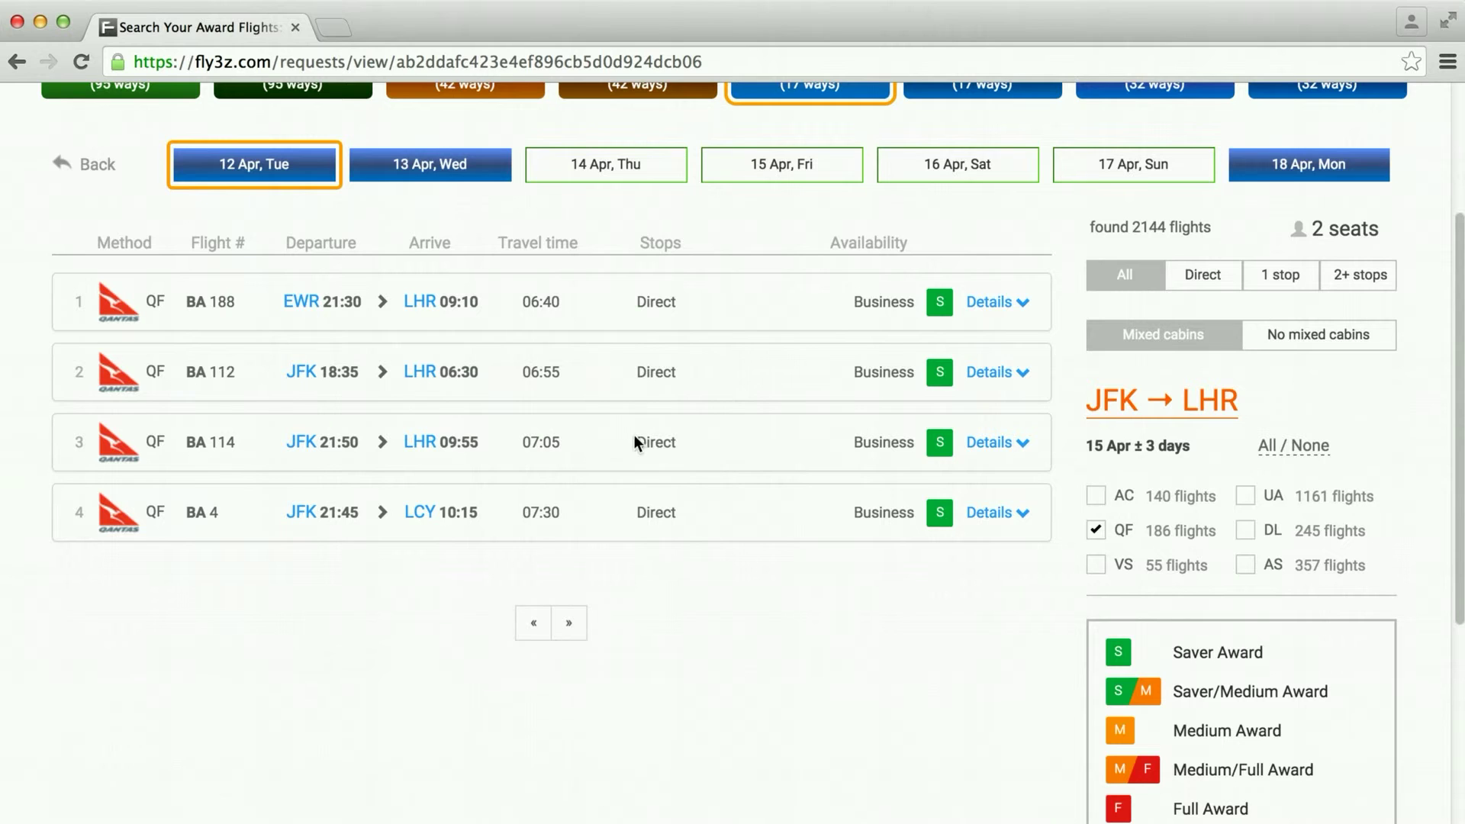
{"action": "scroll", "coordinate": [763, 454], "scroll_direction": "up", "scroll_amount": 4}
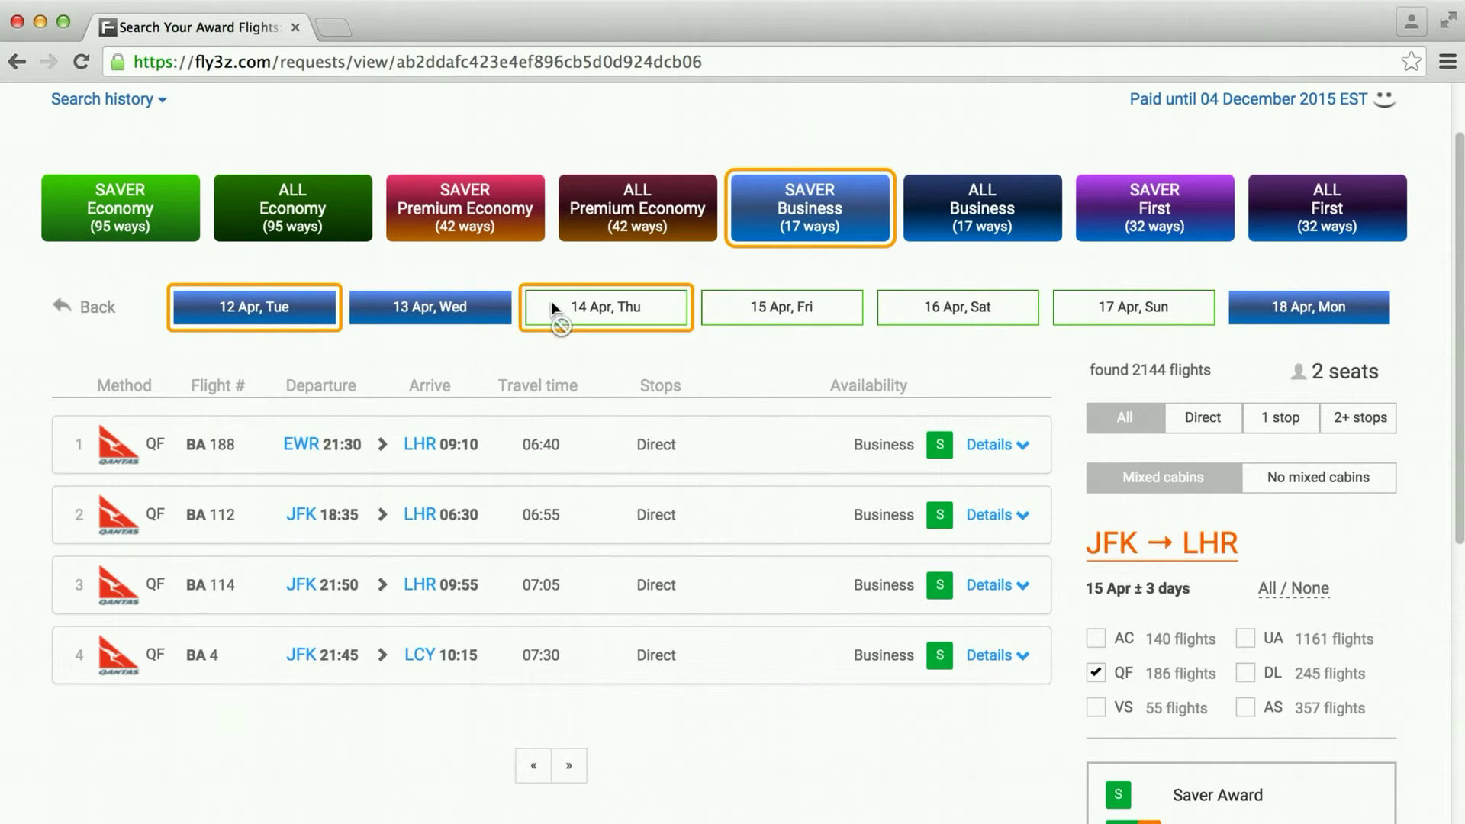
{"action": "scroll", "coordinate": [918, 464], "scroll_direction": "down", "scroll_amount": 3}
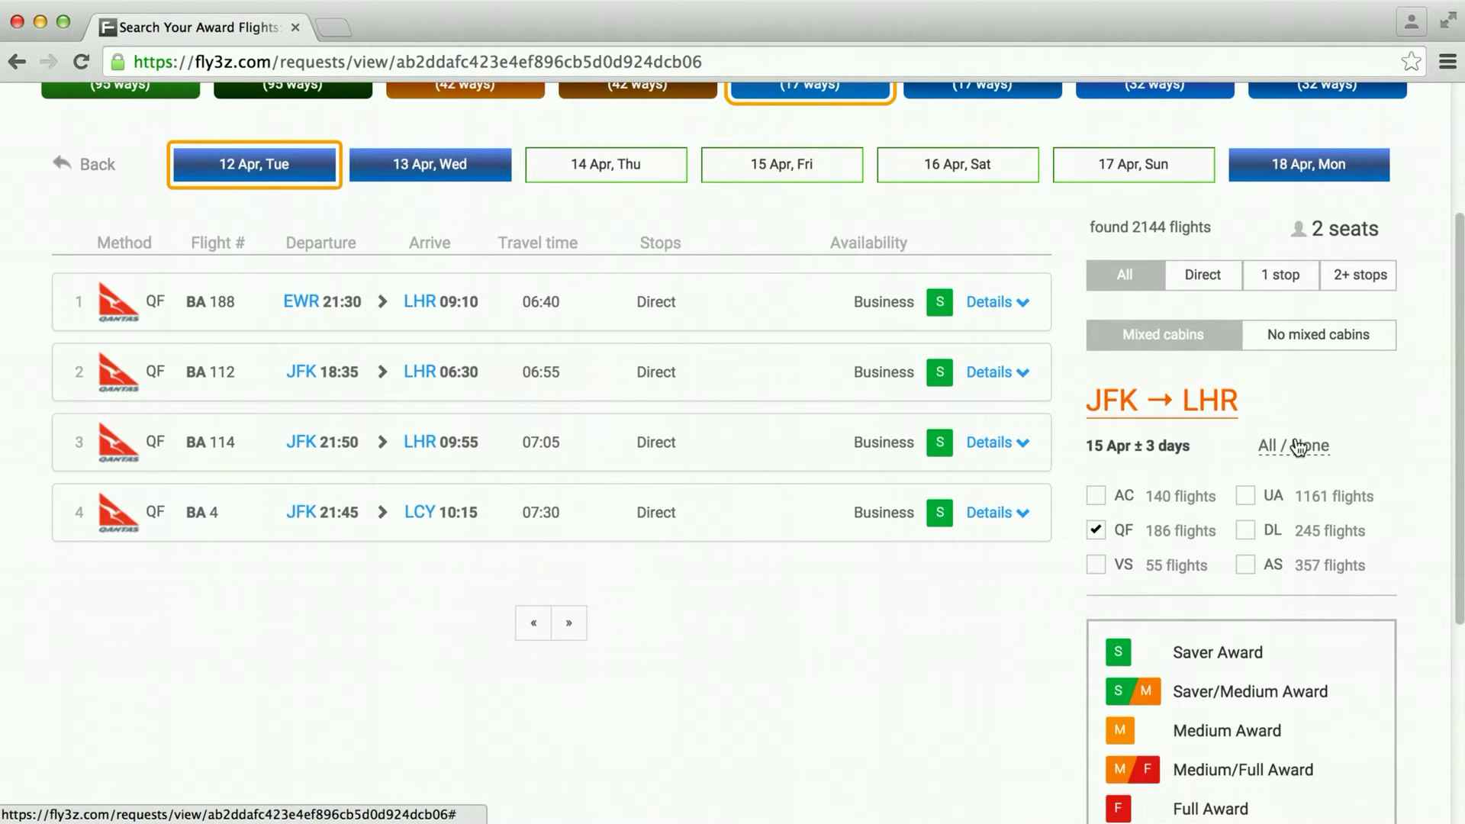
Step: Reset the airline program selection and limit the results to AC awards only
{"action": "left_click", "coordinate": [1267, 445]}
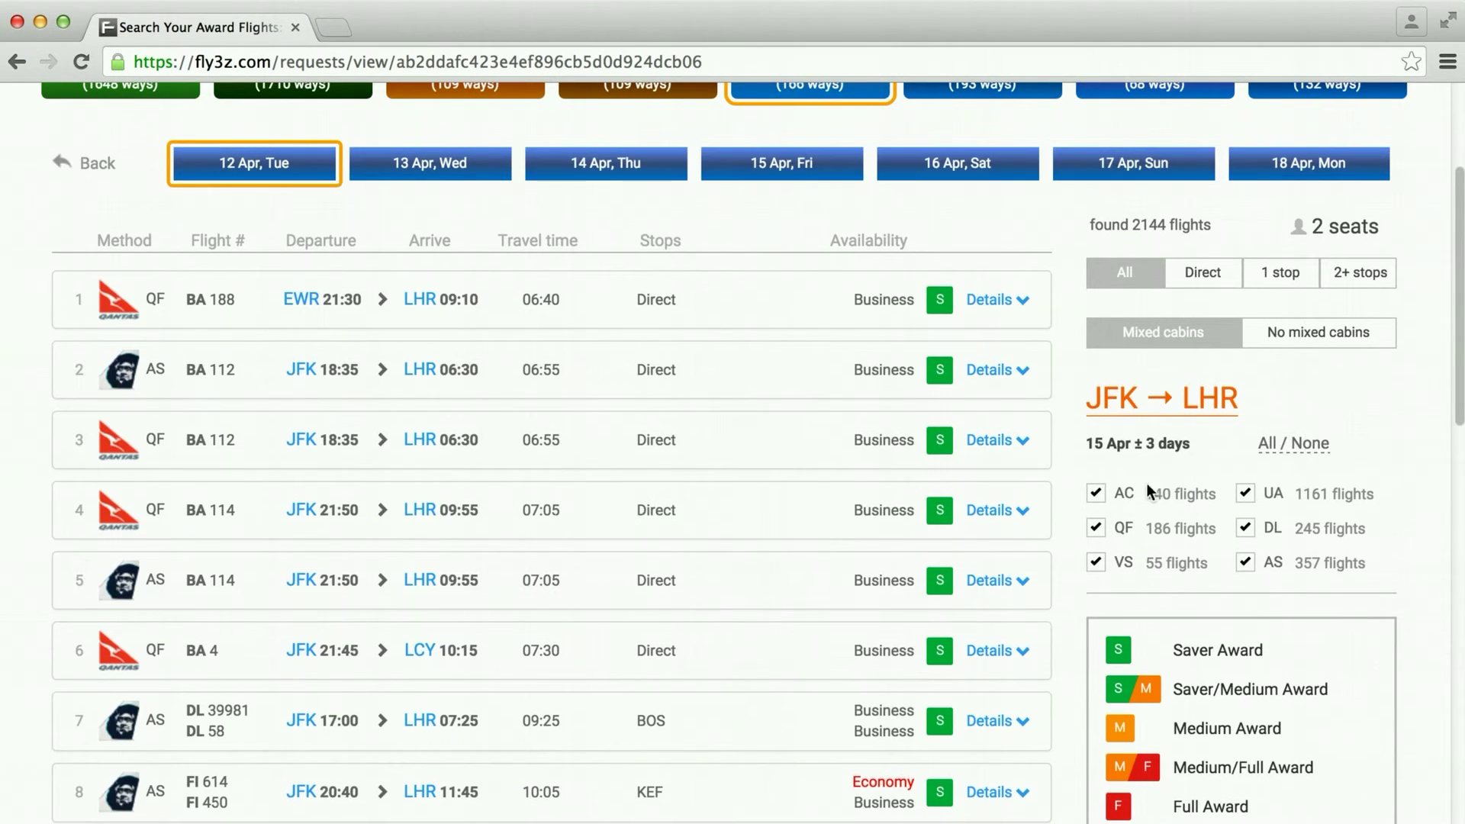
{"action": "left_click", "coordinate": [1295, 450]}
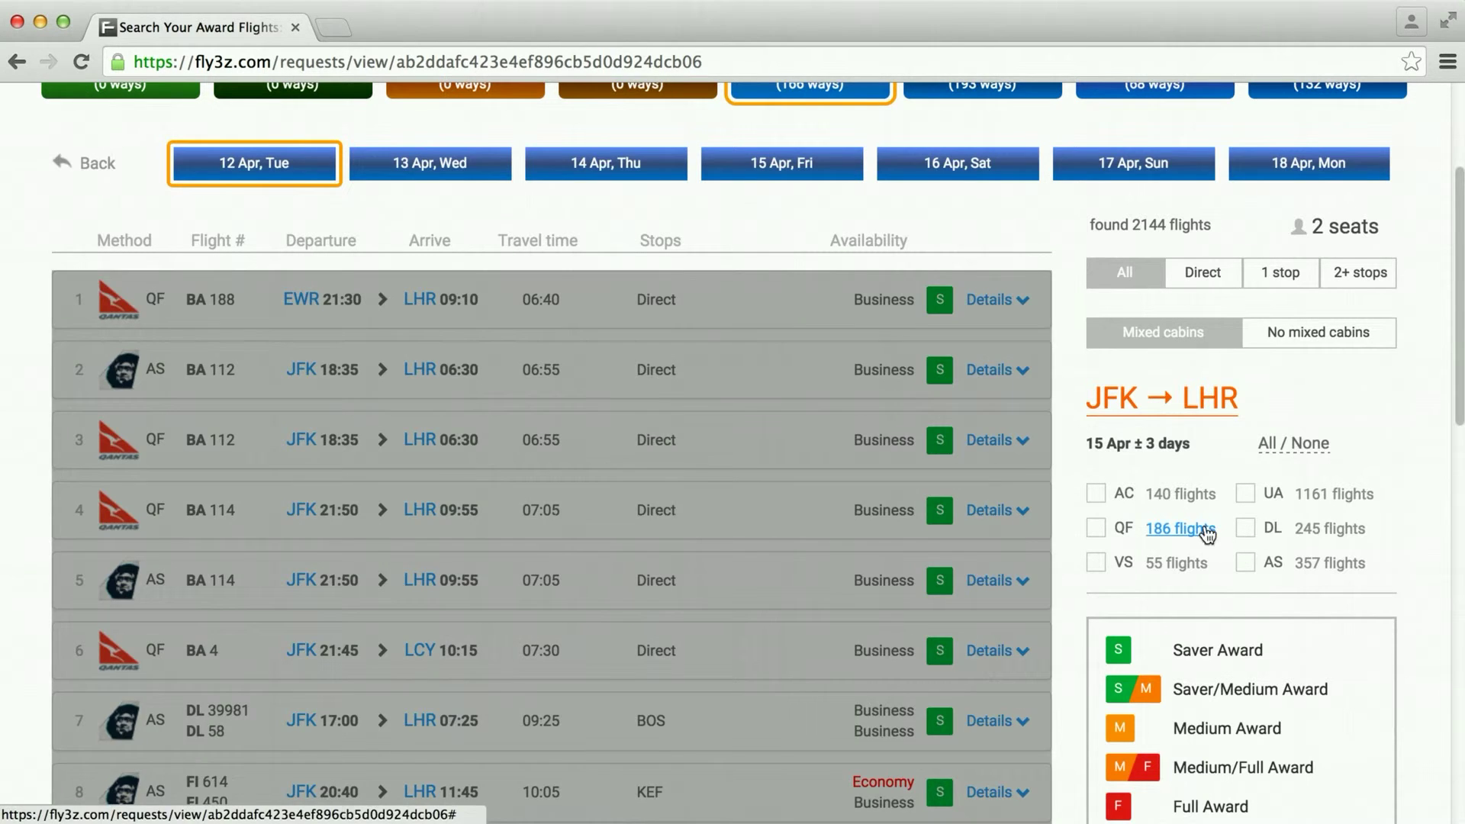
{"action": "left_click", "coordinate": [1096, 497]}
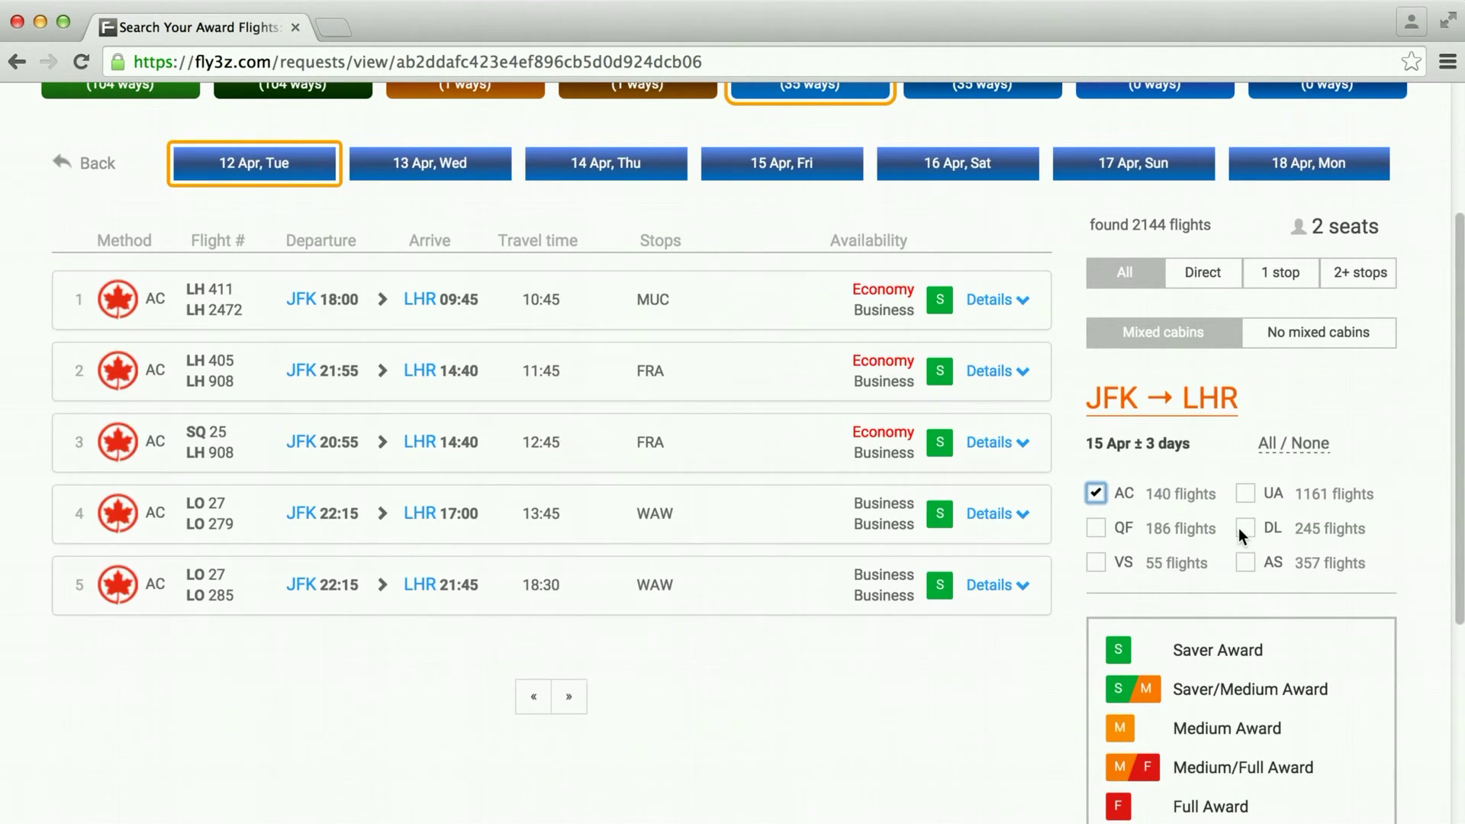
Step: Add the DL awards to the displayed AC awards and look through the combined flight list
{"action": "left_click", "coordinate": [1244, 527]}
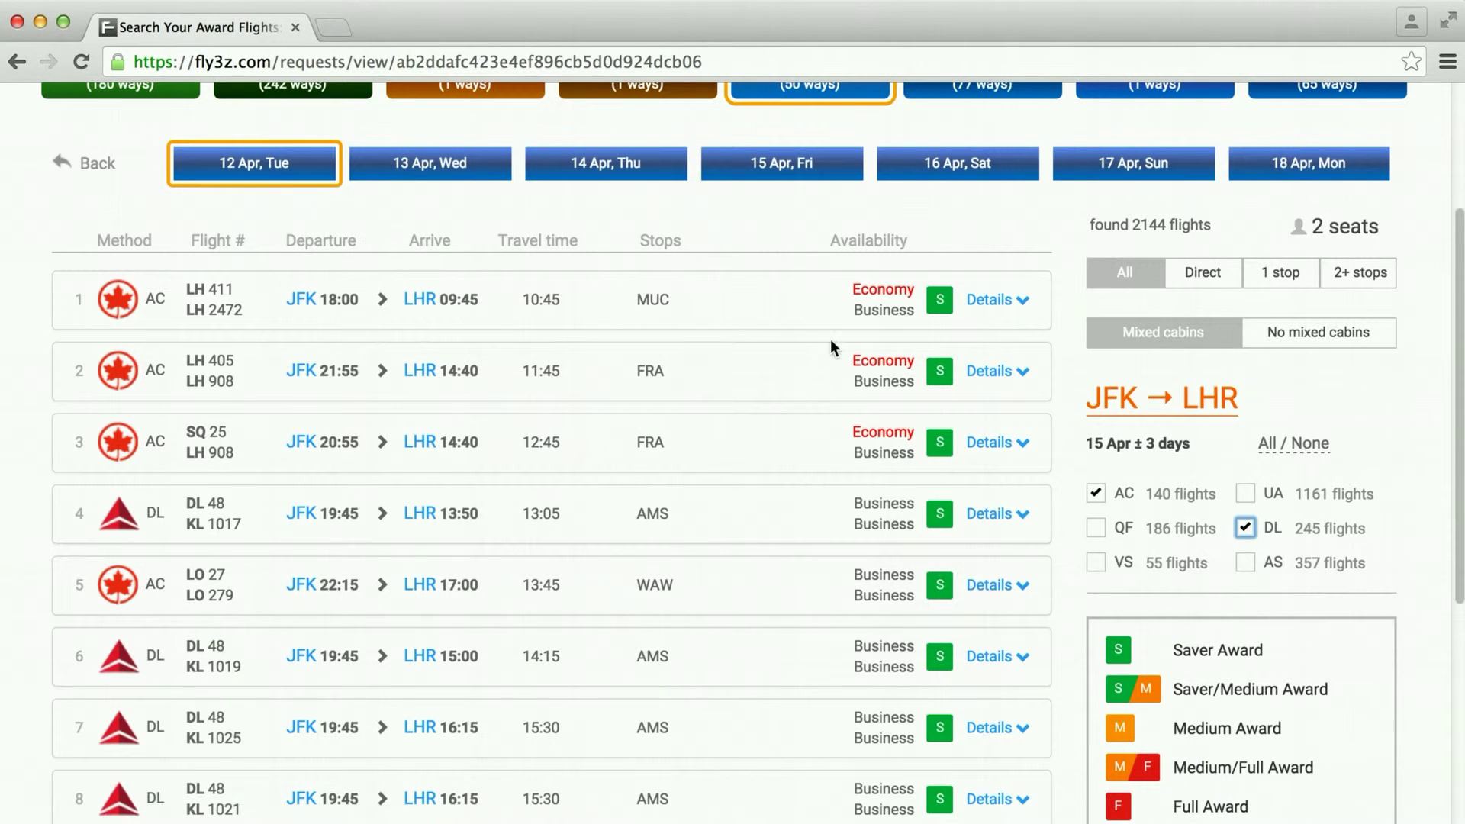
{"action": "scroll", "coordinate": [969, 385], "scroll_direction": "down", "scroll_amount": 3}
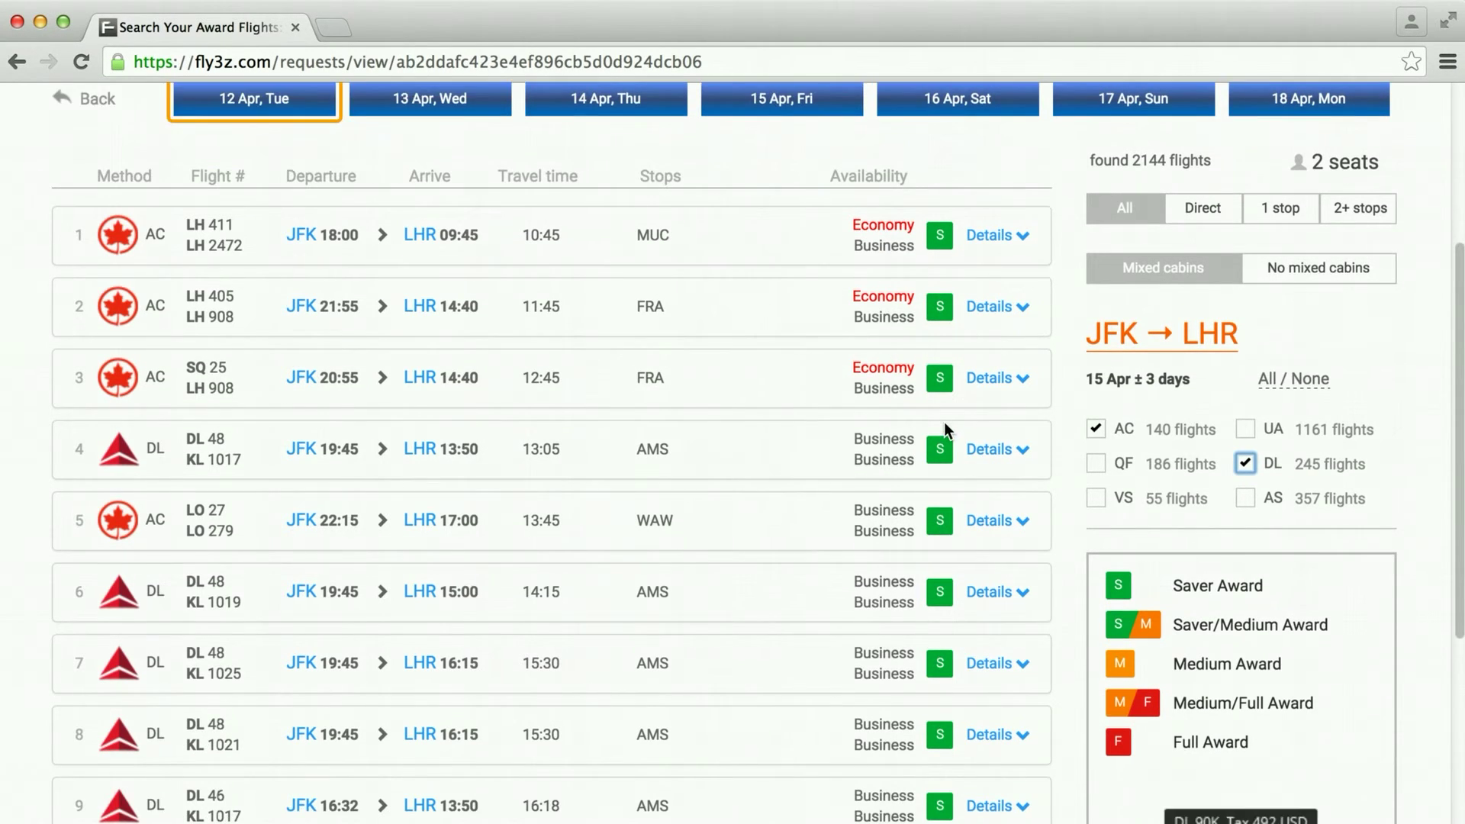
Step: Limit the results to VS awards only and show the Saver Business awards for 17 April
{"action": "left_click", "coordinate": [1105, 463]}
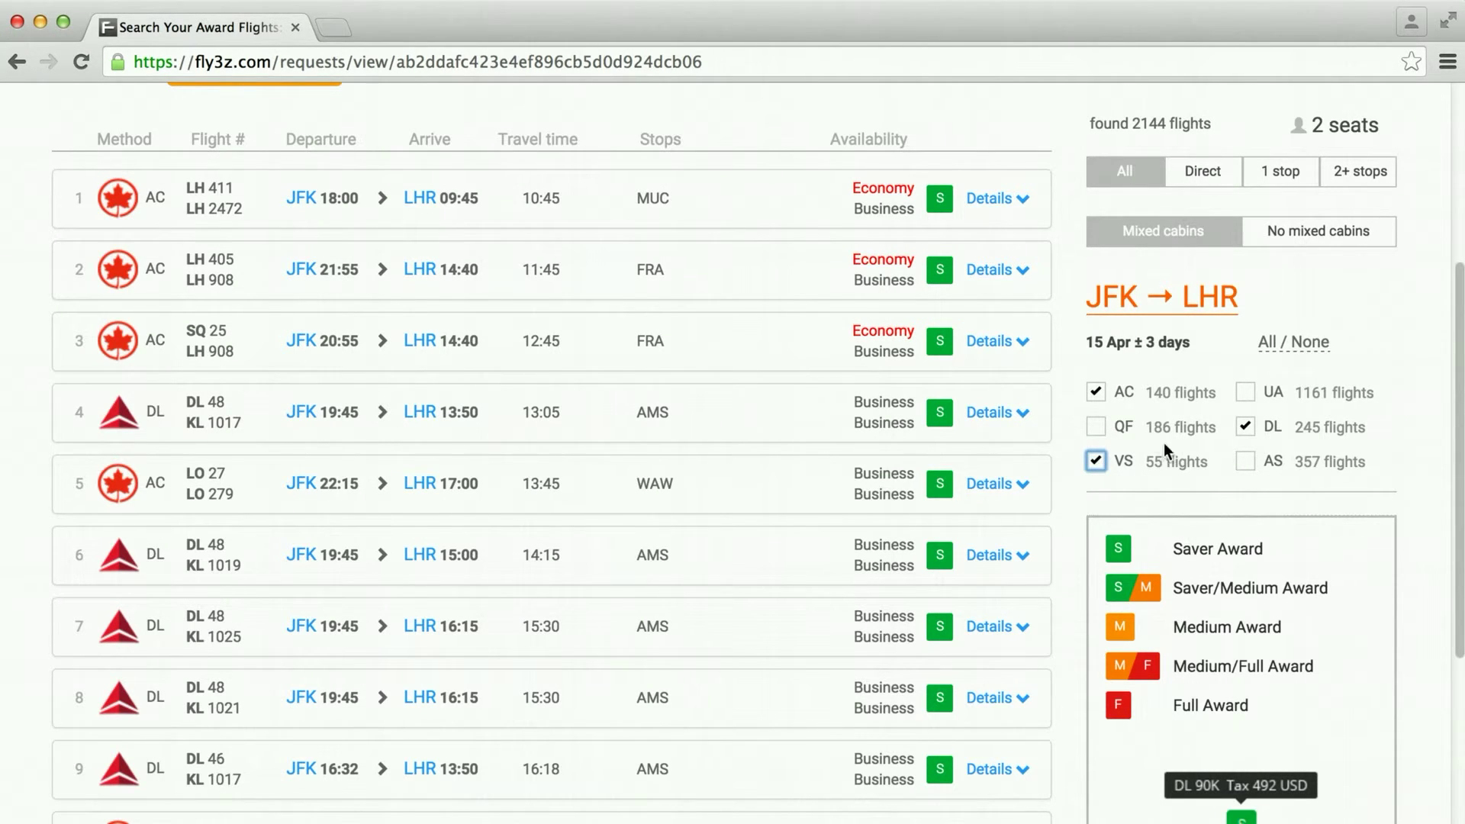
{"action": "left_click", "coordinate": [1171, 462]}
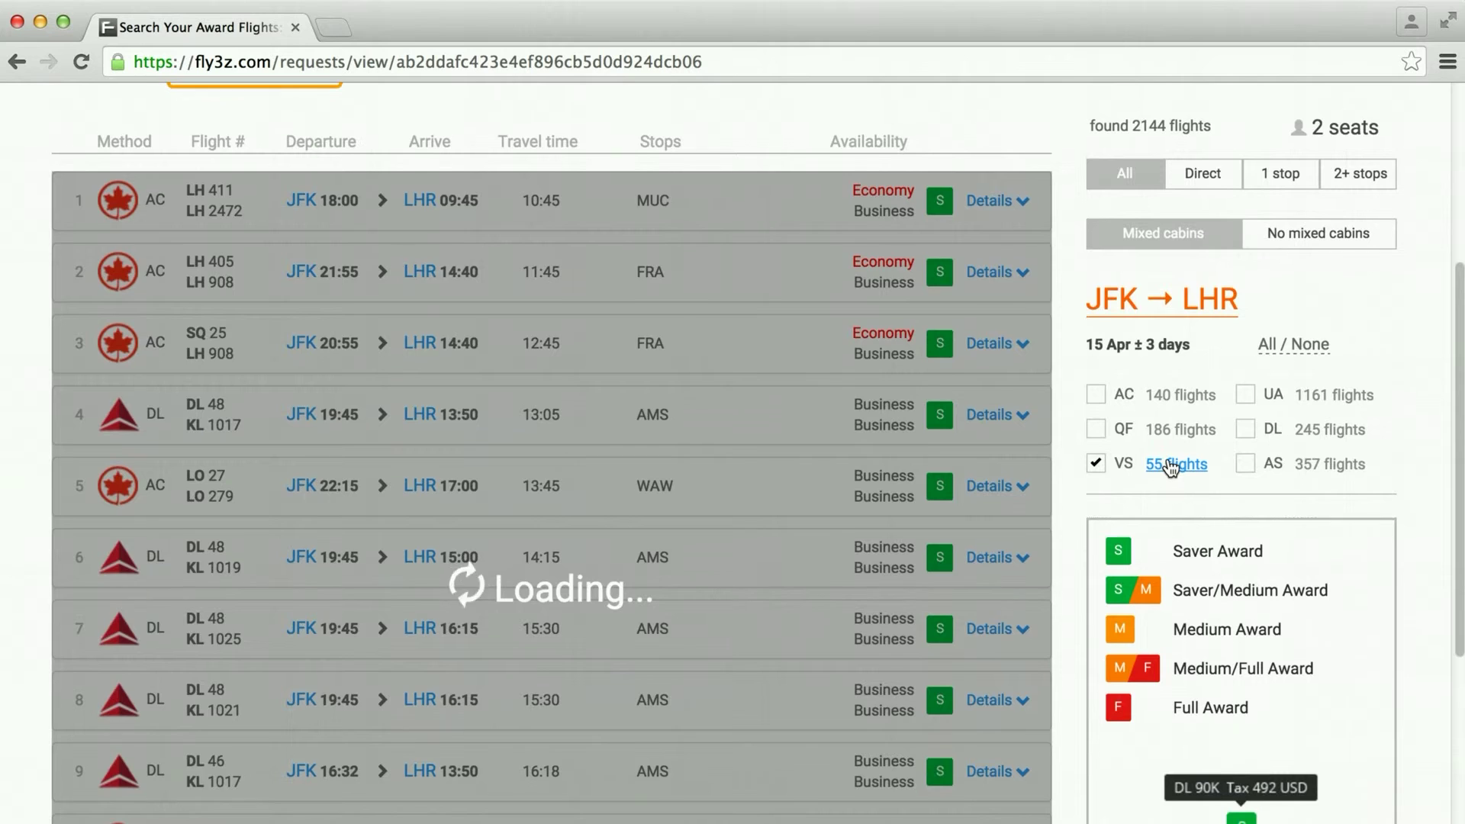
{"action": "scroll", "coordinate": [982, 349], "scroll_direction": "up", "scroll_amount": 3}
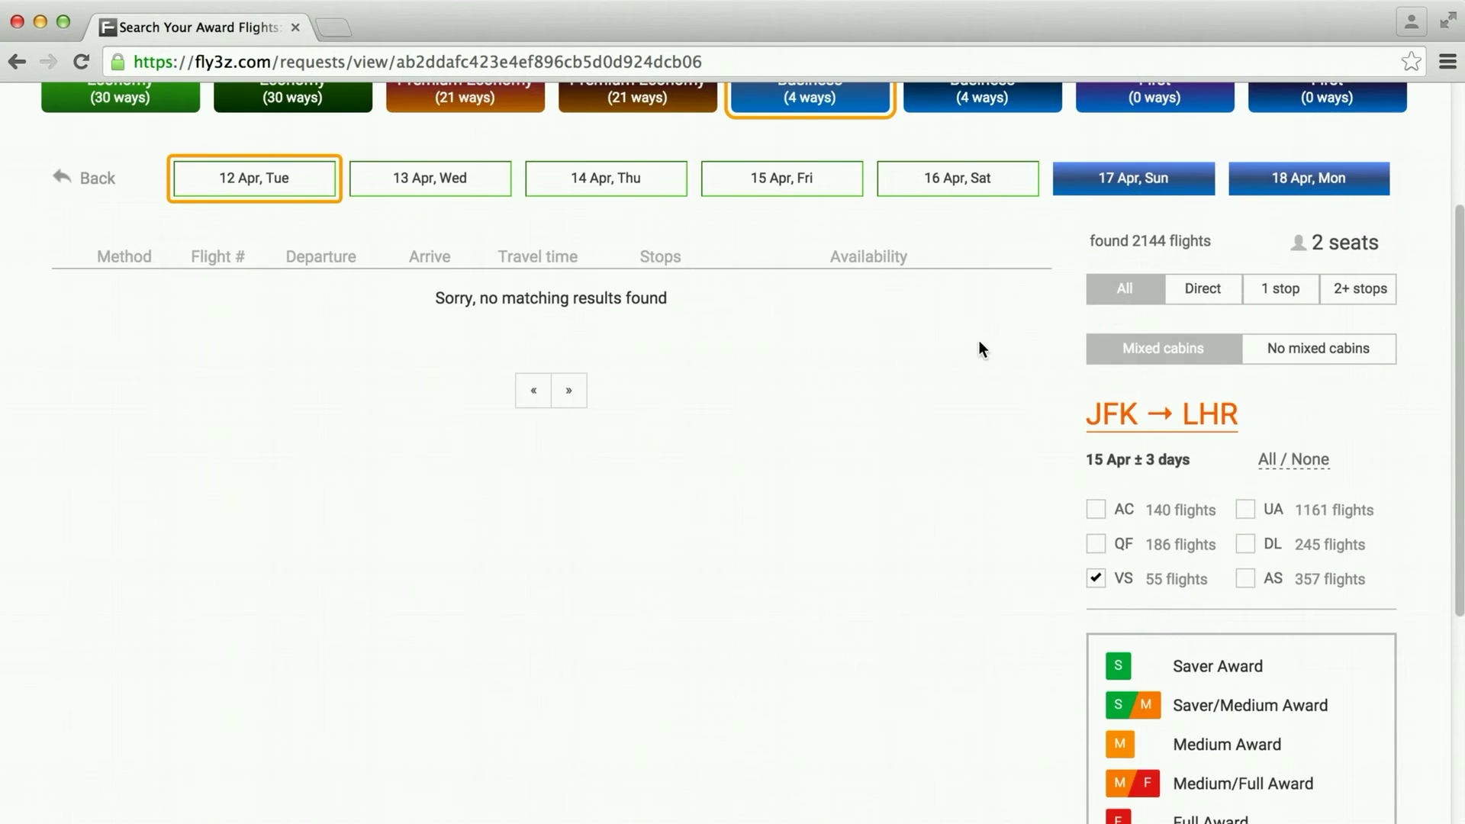
{"action": "left_click", "coordinate": [1124, 189]}
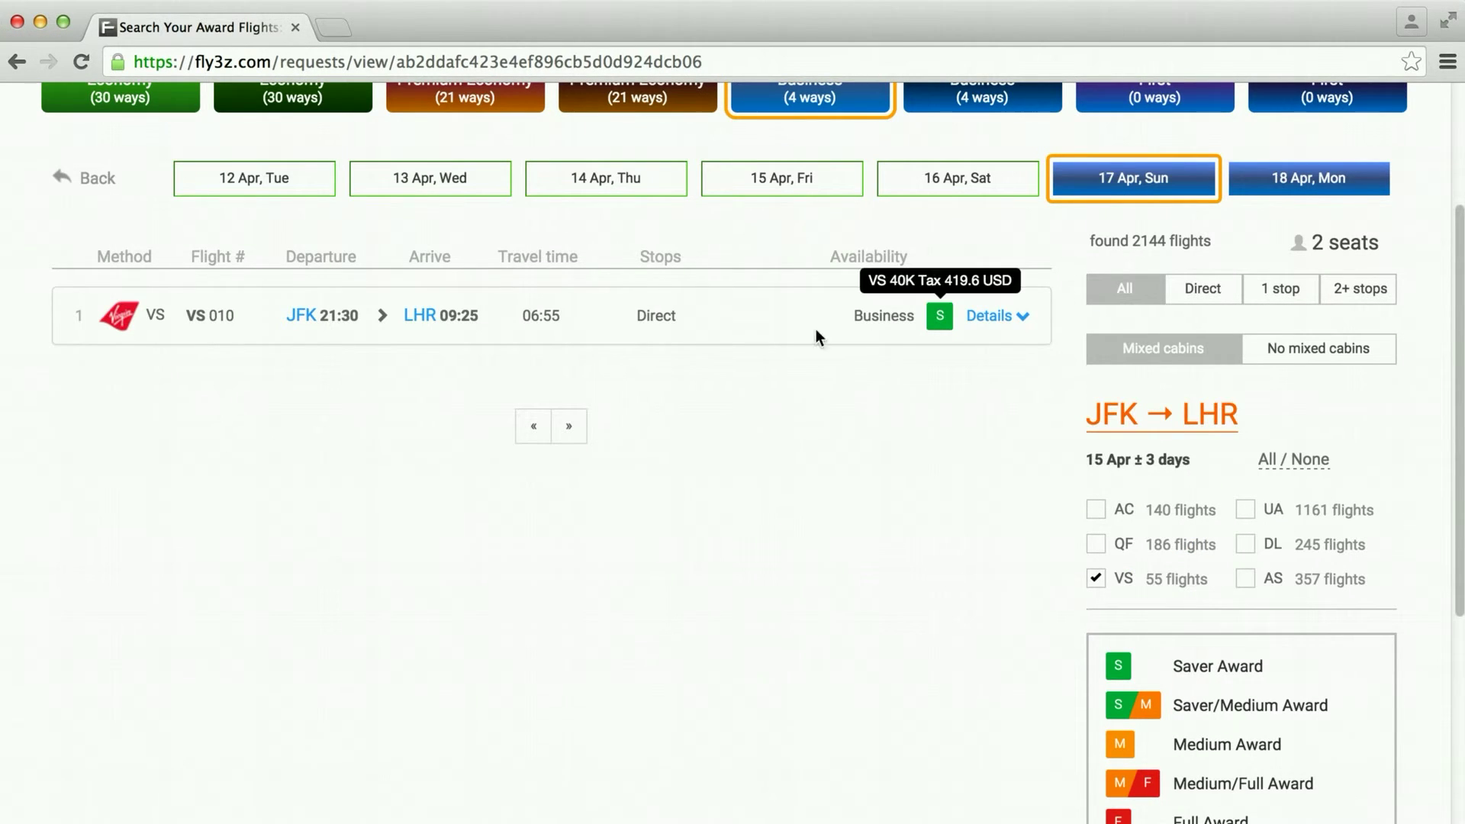
Step: Open the SeatGuru seat map from the details of flight VS 010, examine the Upper Class seats, and return to the results
{"action": "left_click", "coordinate": [985, 318]}
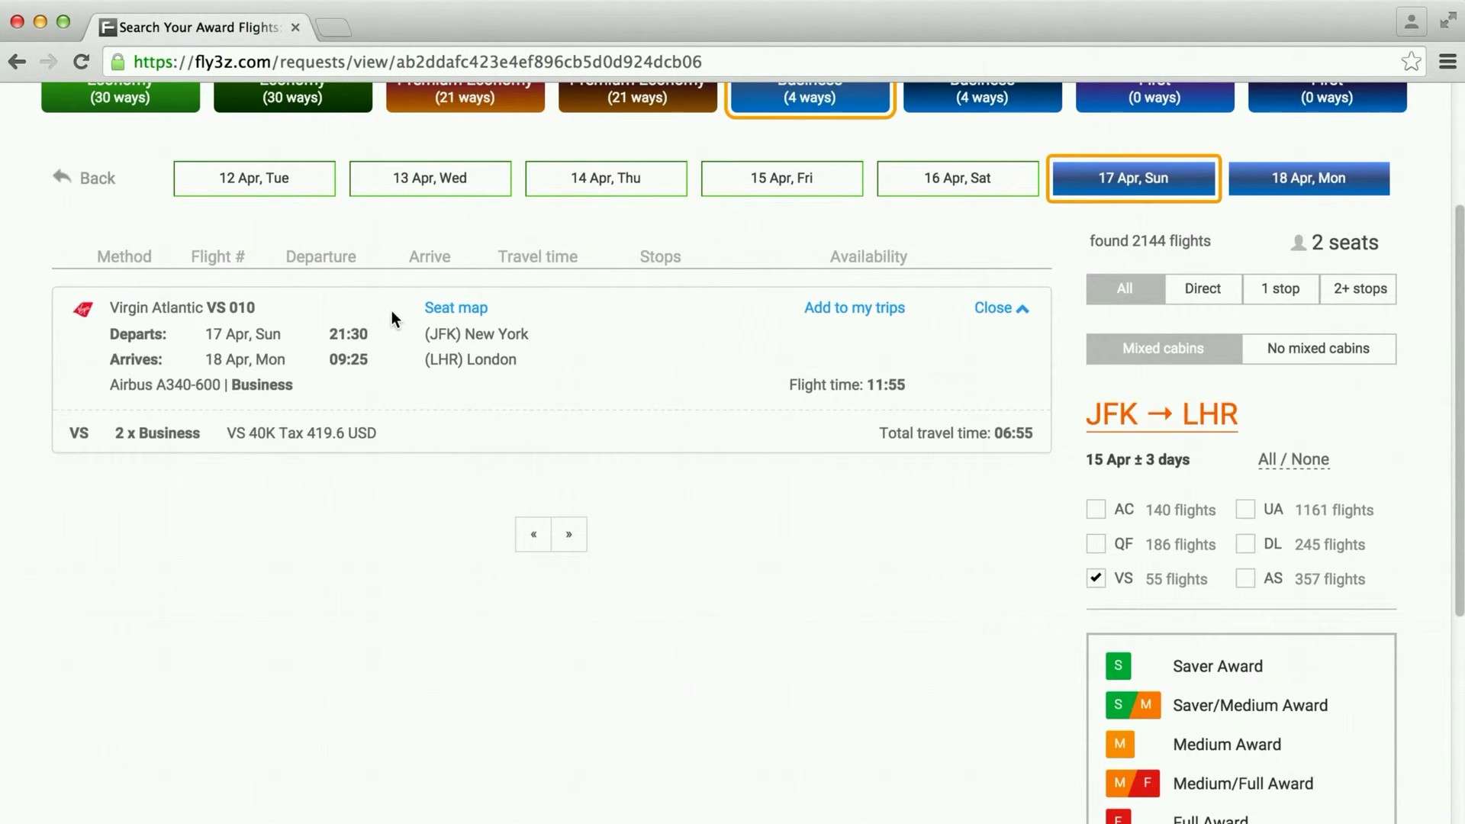
{"action": "left_click", "coordinate": [478, 313]}
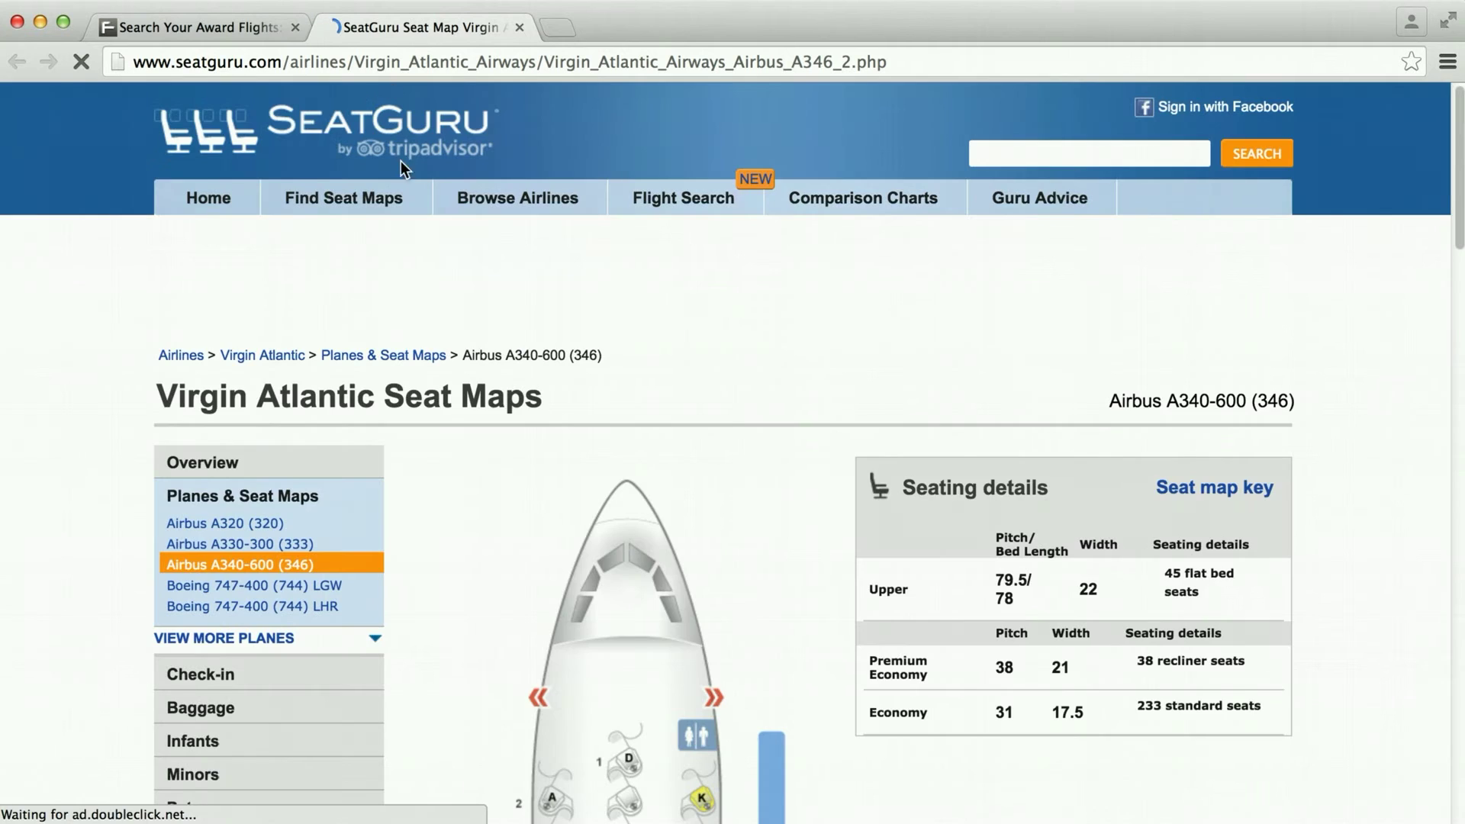
{"action": "scroll", "coordinate": [543, 331], "scroll_direction": "down", "scroll_amount": 1}
{"action": "scroll", "coordinate": [542, 329], "scroll_direction": "down", "scroll_amount": 5}
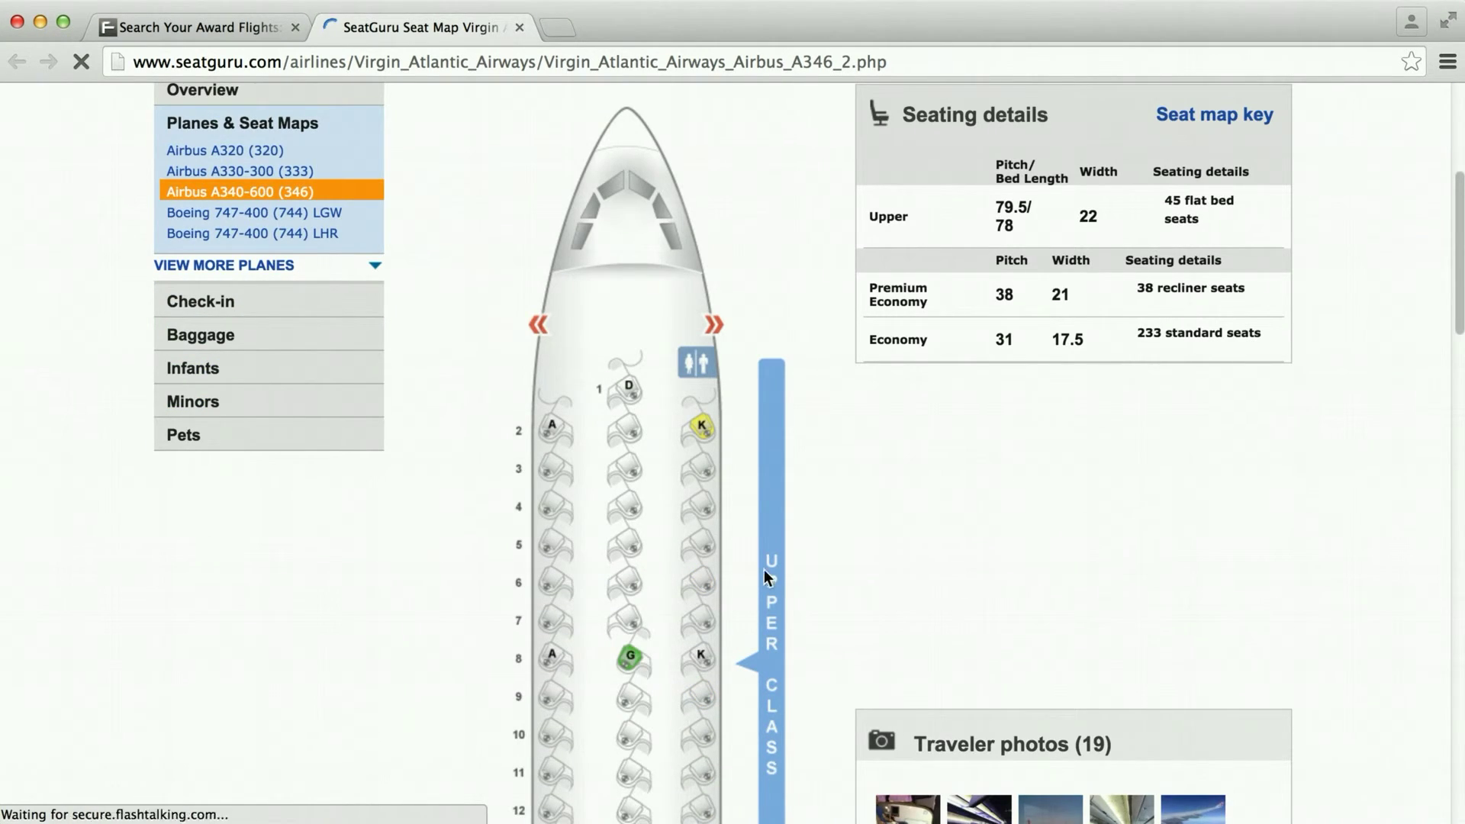
{"action": "scroll", "coordinate": [759, 568], "scroll_direction": "down", "scroll_amount": 2}
{"action": "scroll", "coordinate": [738, 525], "scroll_direction": "down", "scroll_amount": 2}
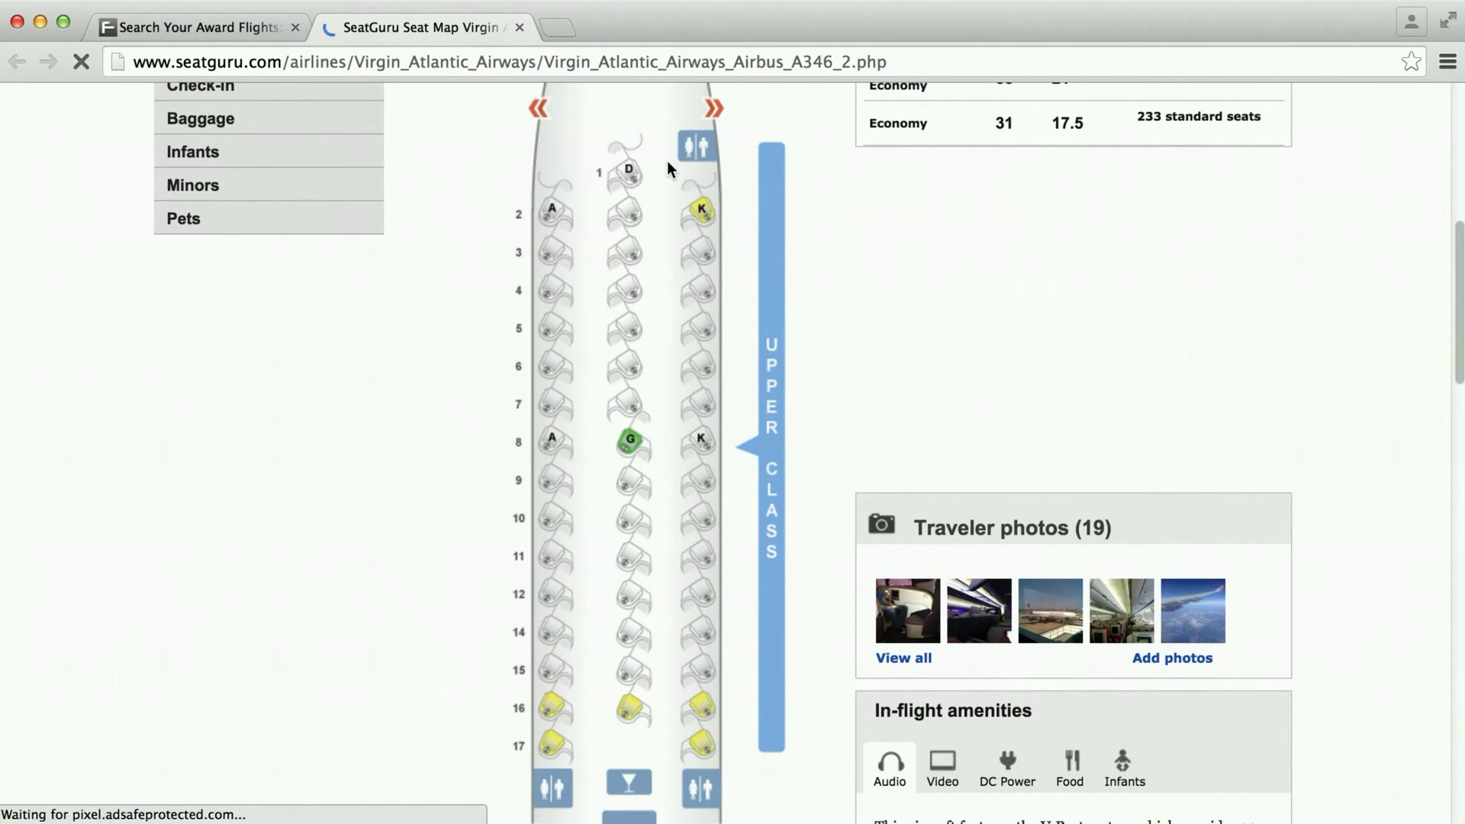
{"action": "mouse_move", "coordinate": [699, 596]}
{"action": "mouse_move", "coordinate": [704, 732]}
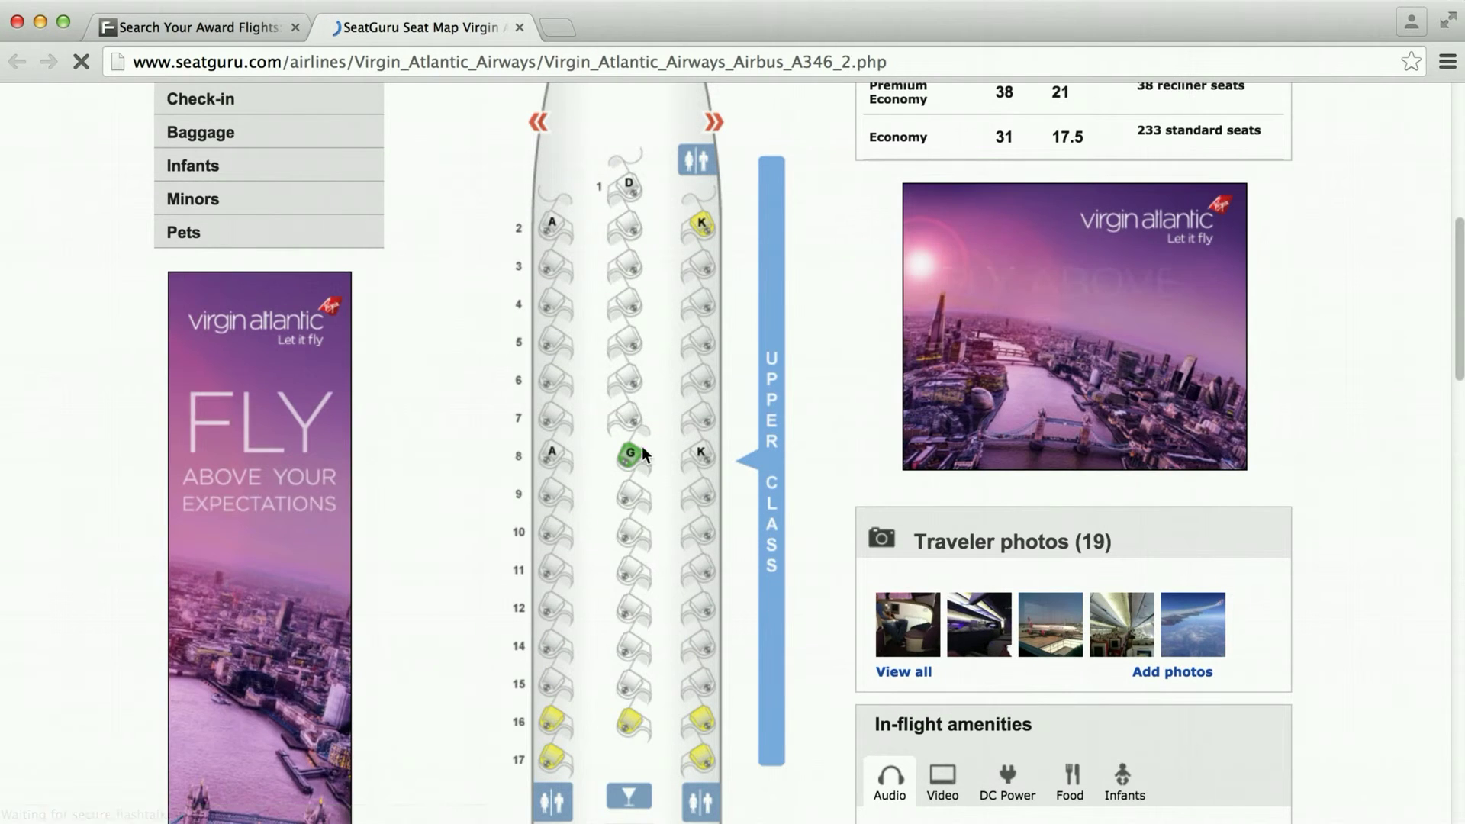
{"action": "mouse_move", "coordinate": [636, 457]}
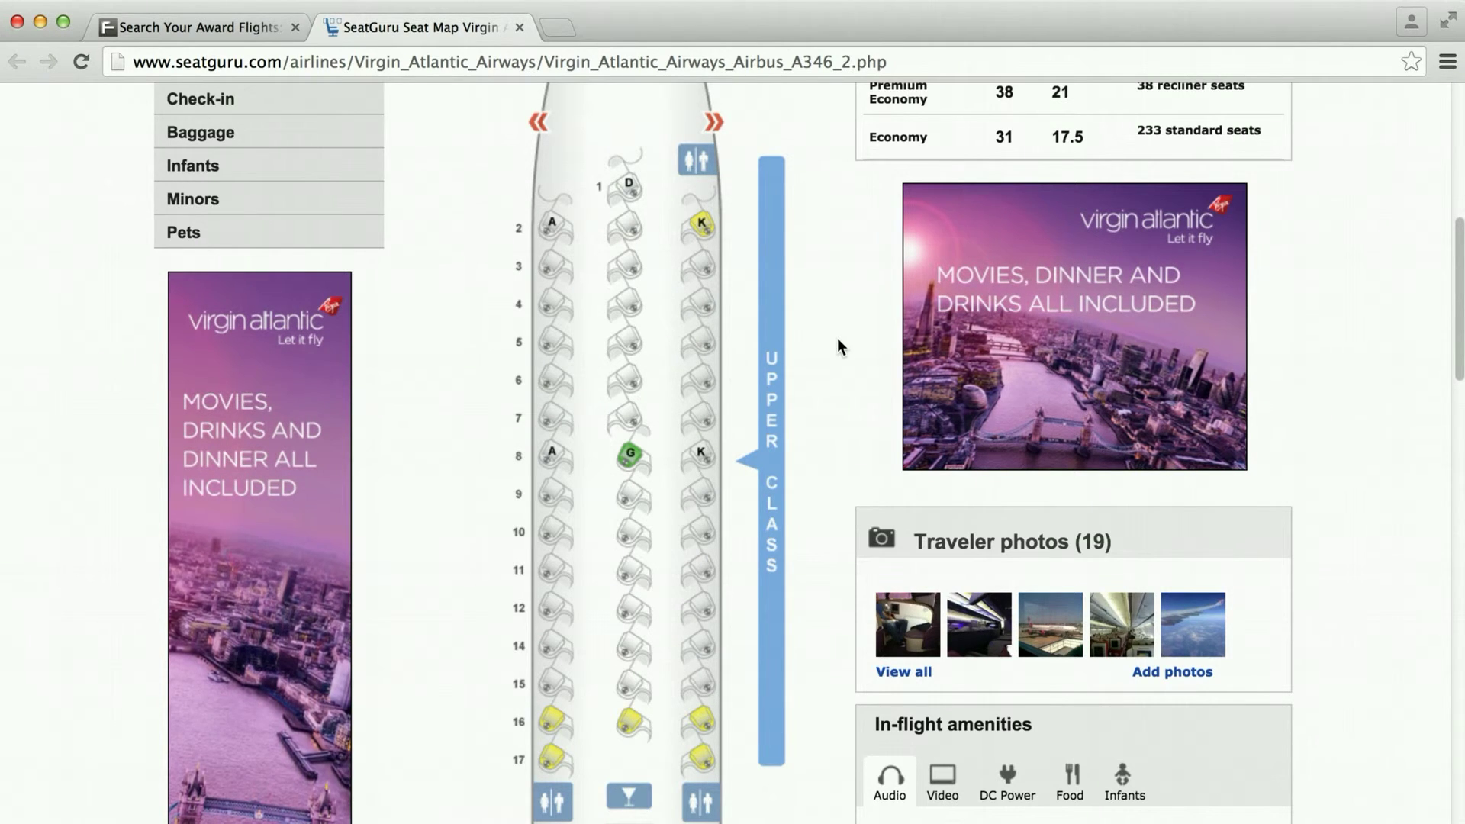
{"action": "scroll", "coordinate": [836, 337], "scroll_direction": "up", "scroll_amount": 1}
{"action": "scroll", "coordinate": [837, 337], "scroll_direction": "up", "scroll_amount": 5}
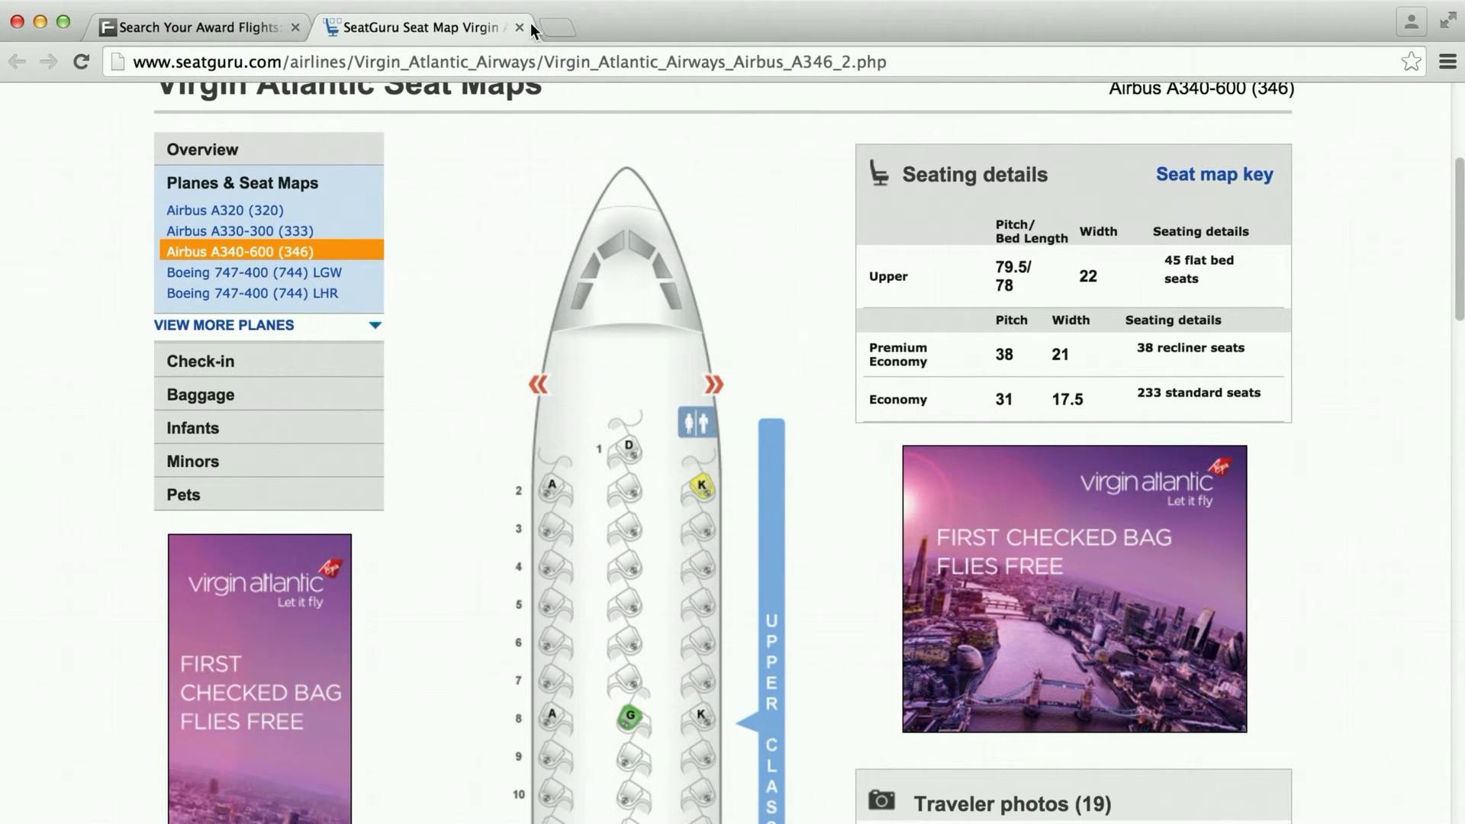
{"action": "left_click", "coordinate": [520, 27]}
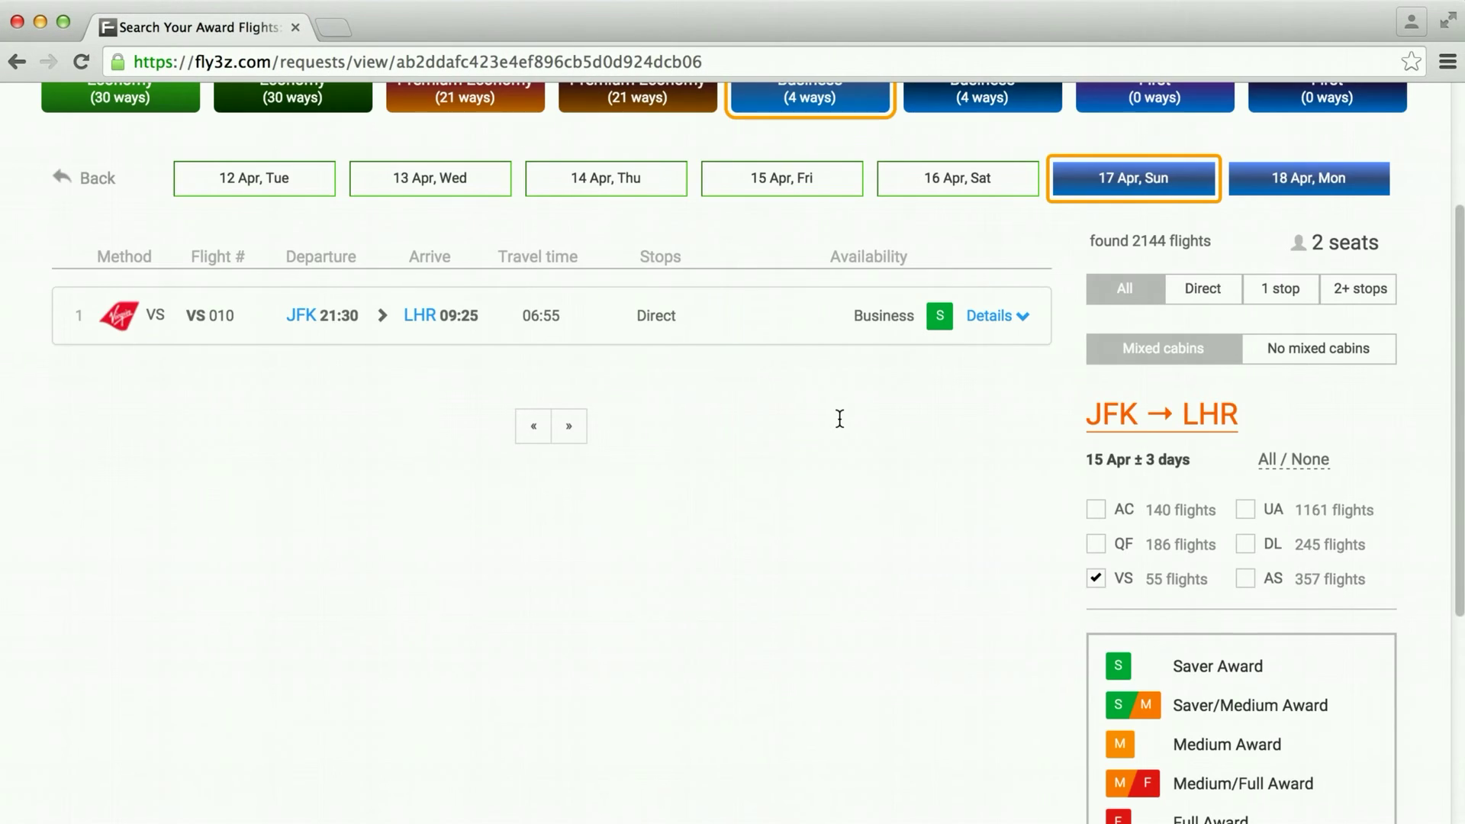
Step: Review the full details of the 17 April flight VS 010, including its aircraft, mileage and tax
{"action": "left_click", "coordinate": [995, 320]}
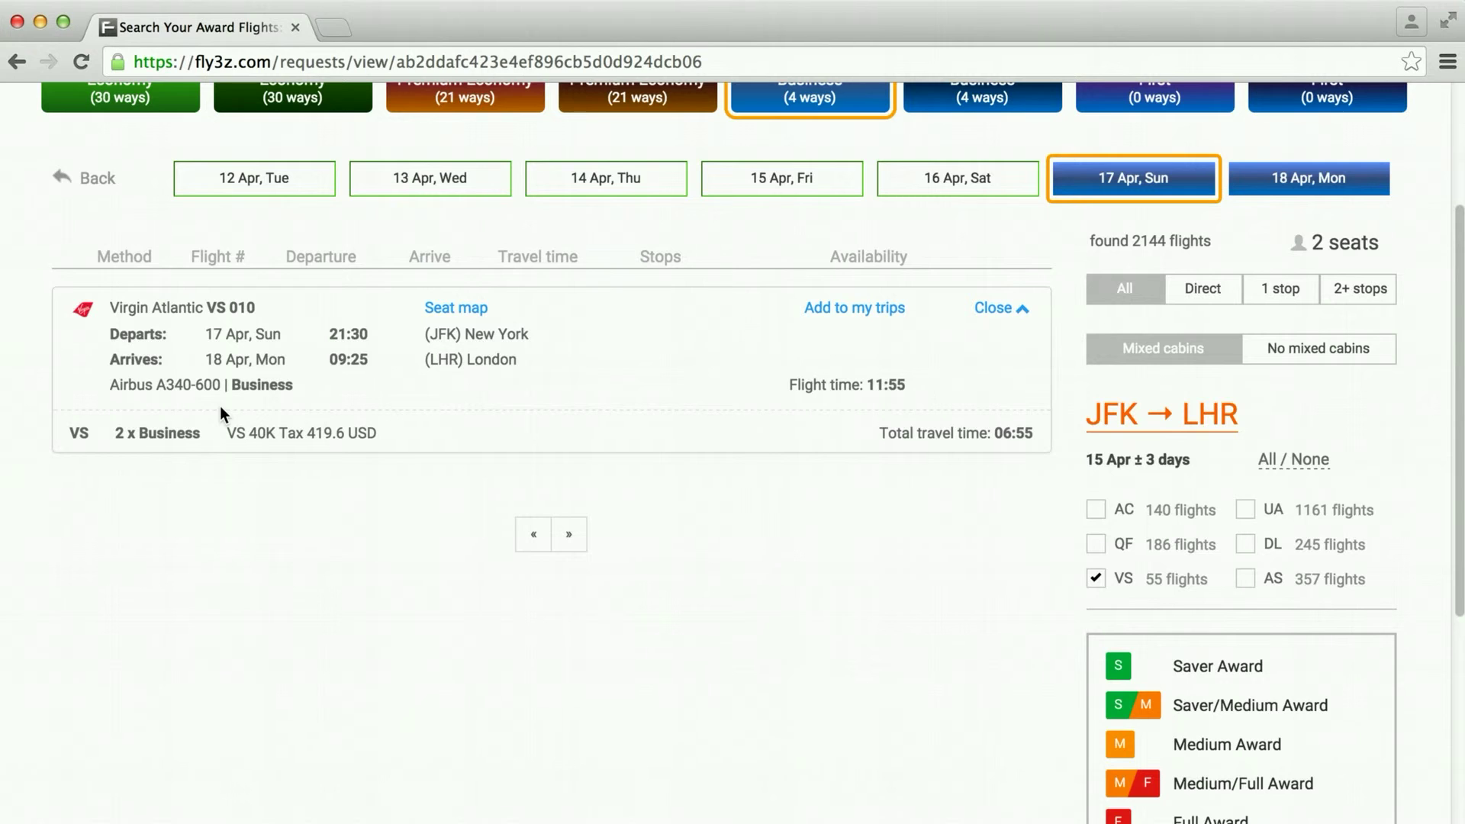
{"action": "scroll", "coordinate": [450, 421], "scroll_direction": "up", "scroll_amount": 2}
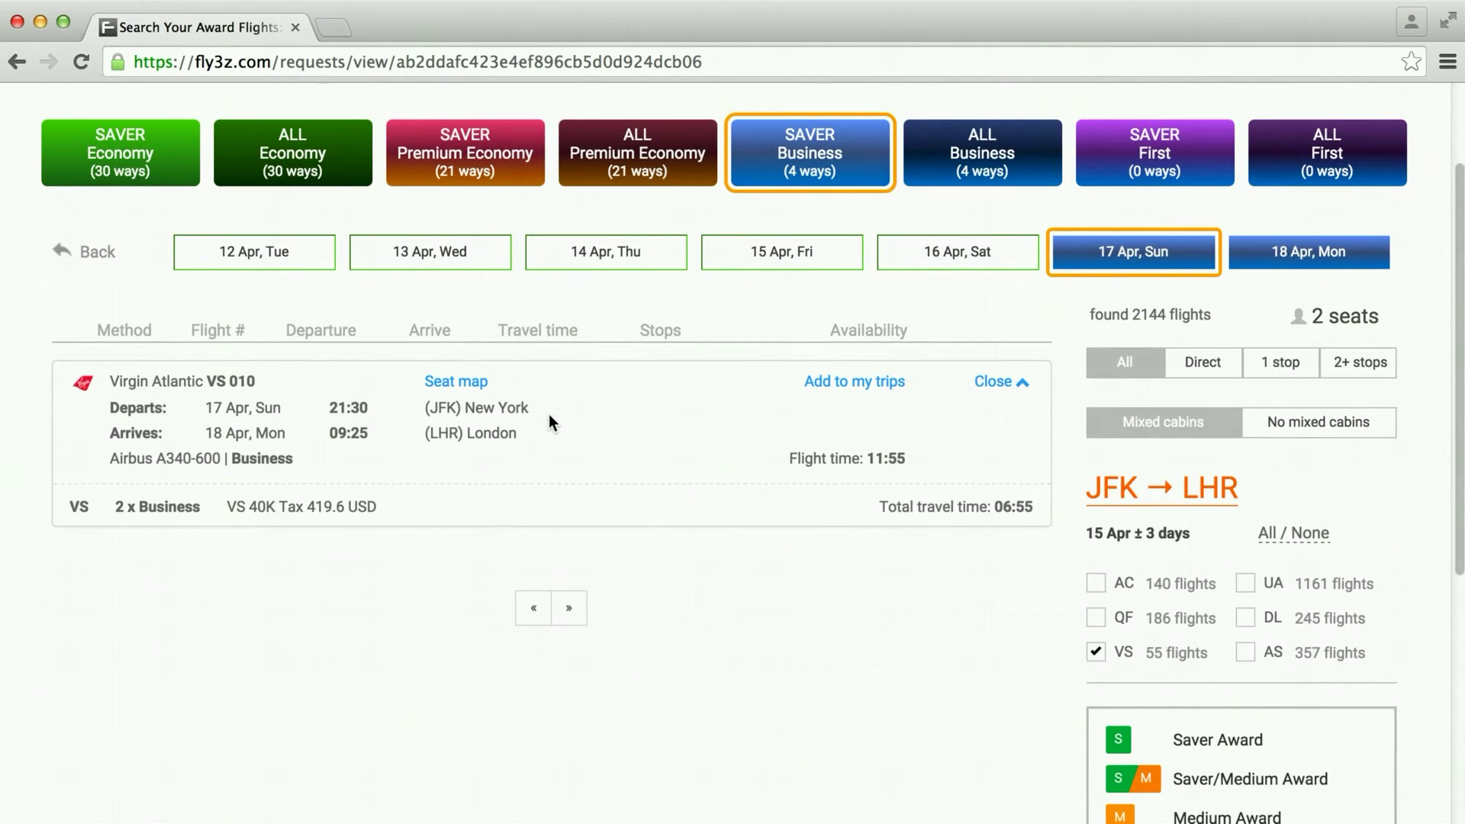
{"action": "scroll", "coordinate": [549, 421], "scroll_direction": "up", "scroll_amount": 1}
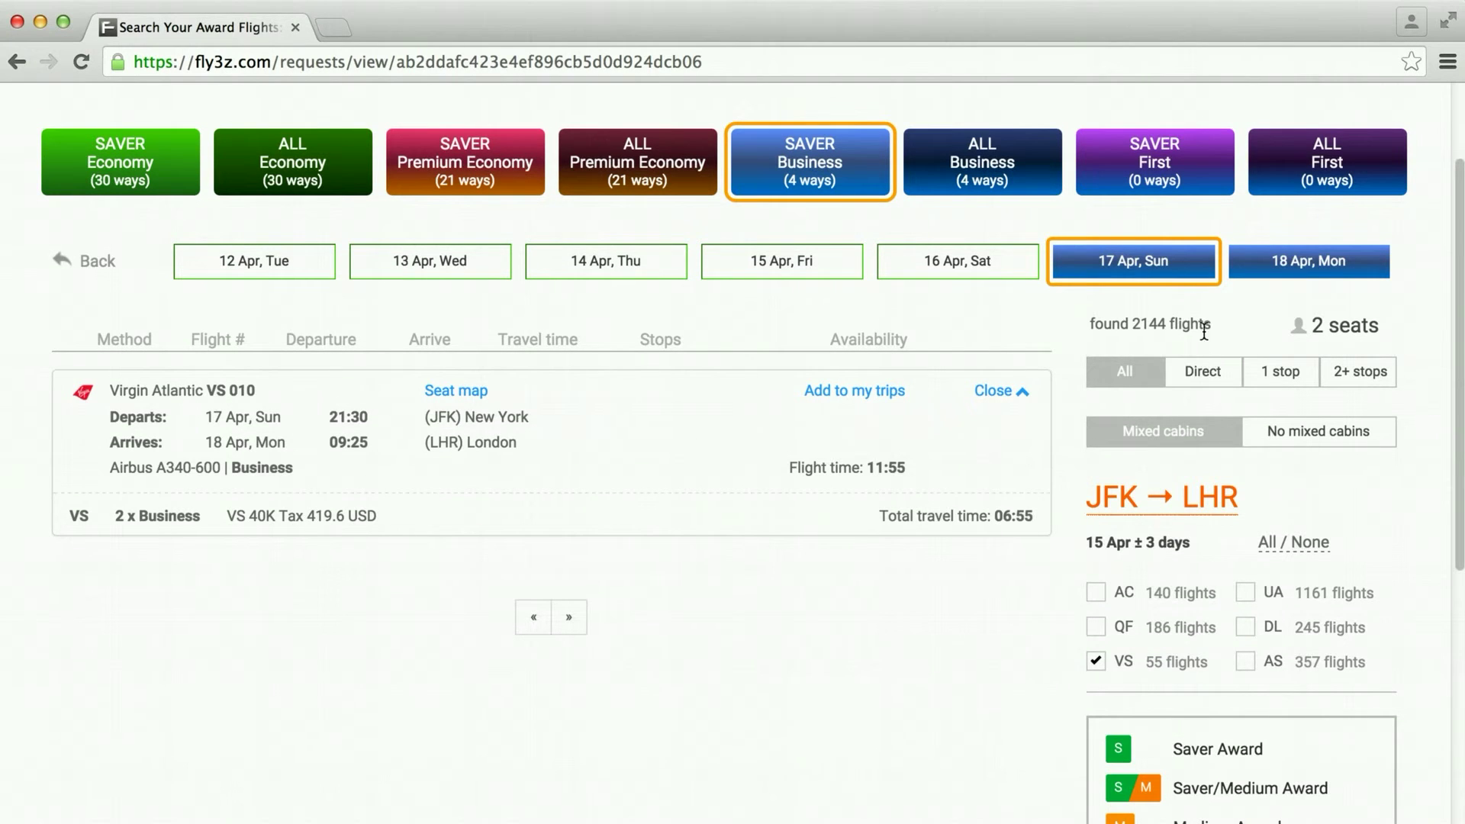
Step: Show the 18 April awards and check seat 8 G on the seat map of flight VS 026
{"action": "left_click", "coordinate": [1275, 256]}
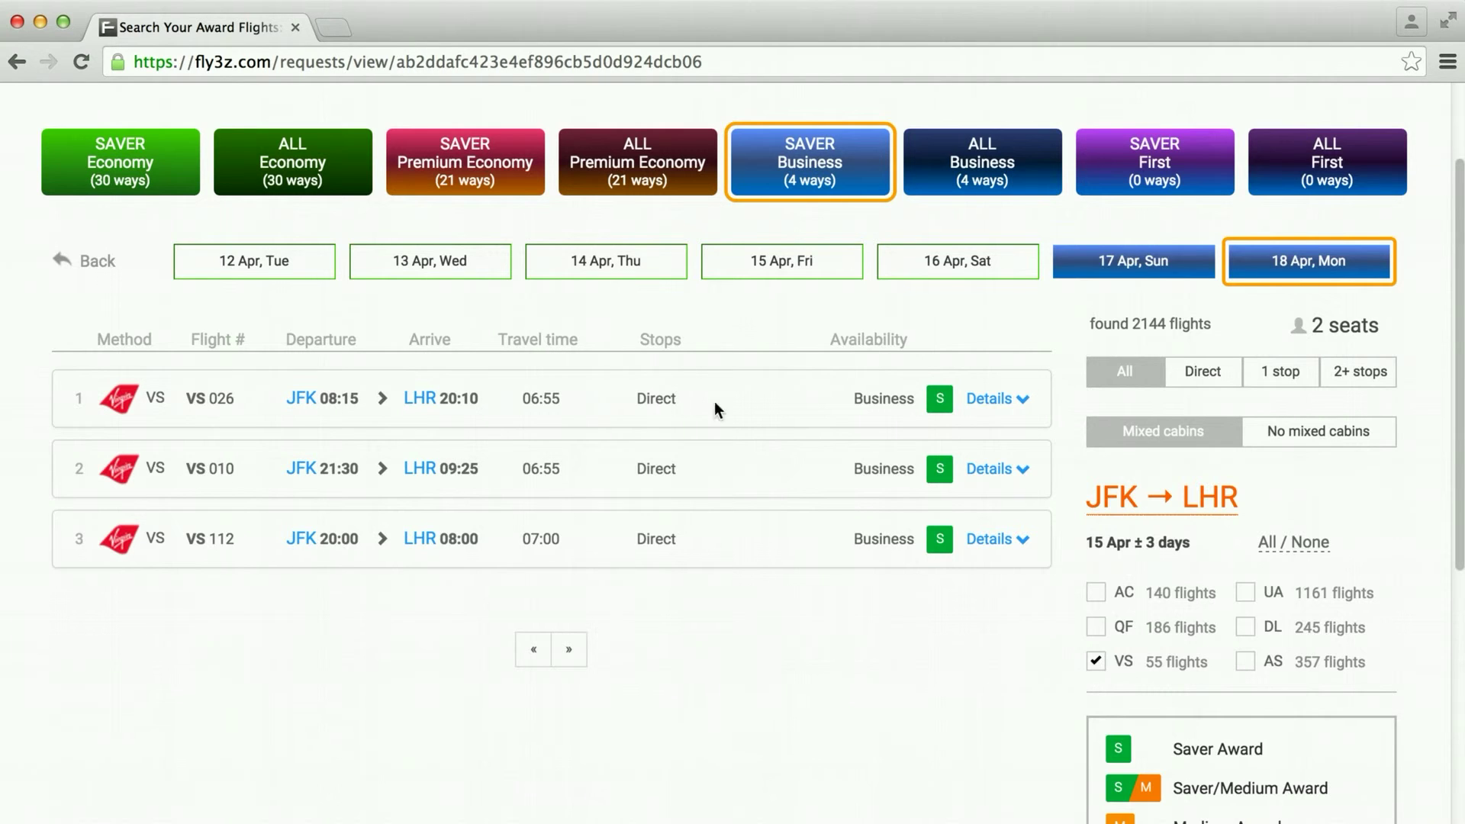
{"action": "left_click", "coordinate": [1026, 399]}
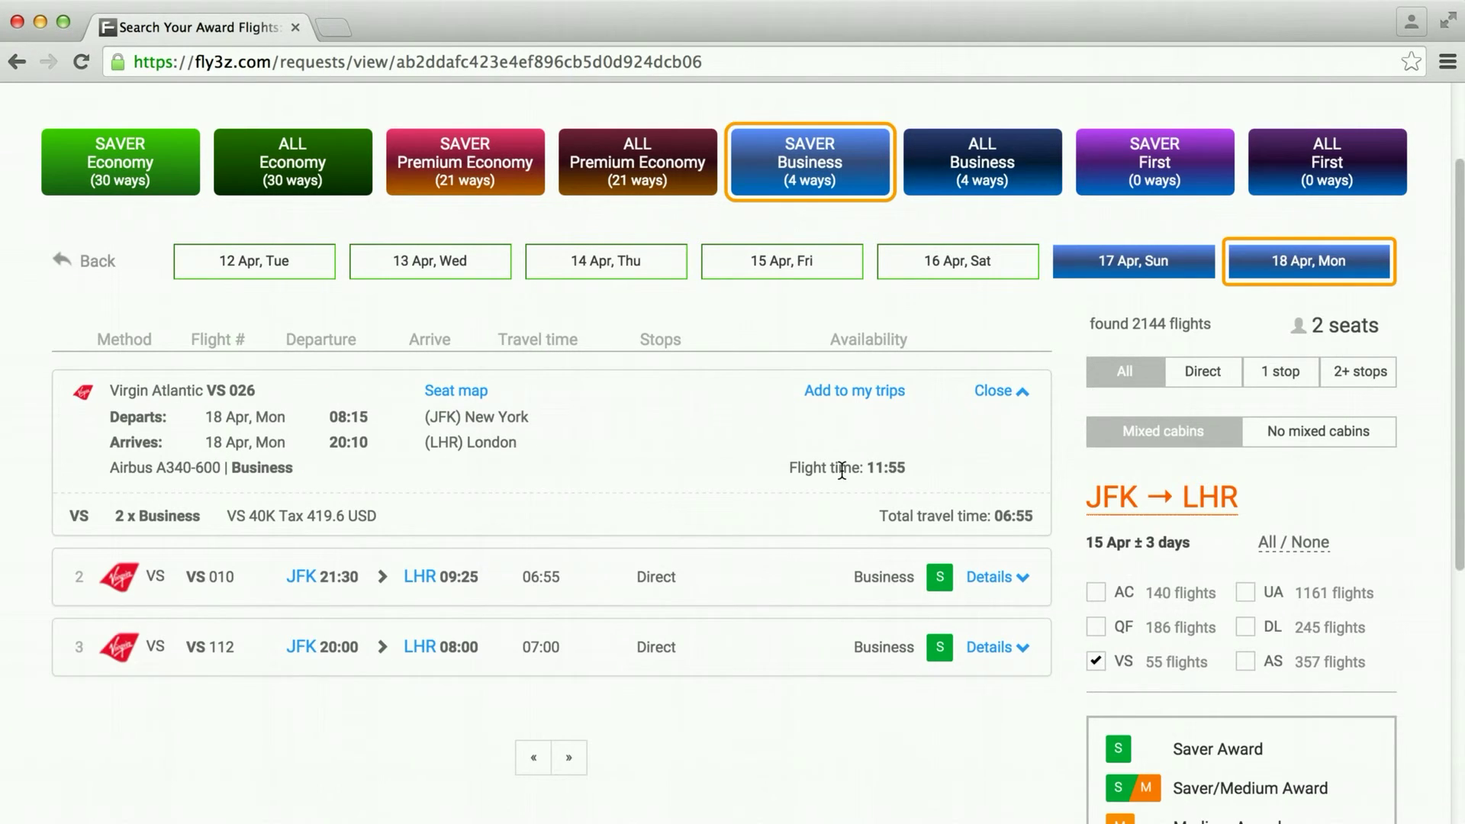
{"action": "left_click", "coordinate": [467, 391]}
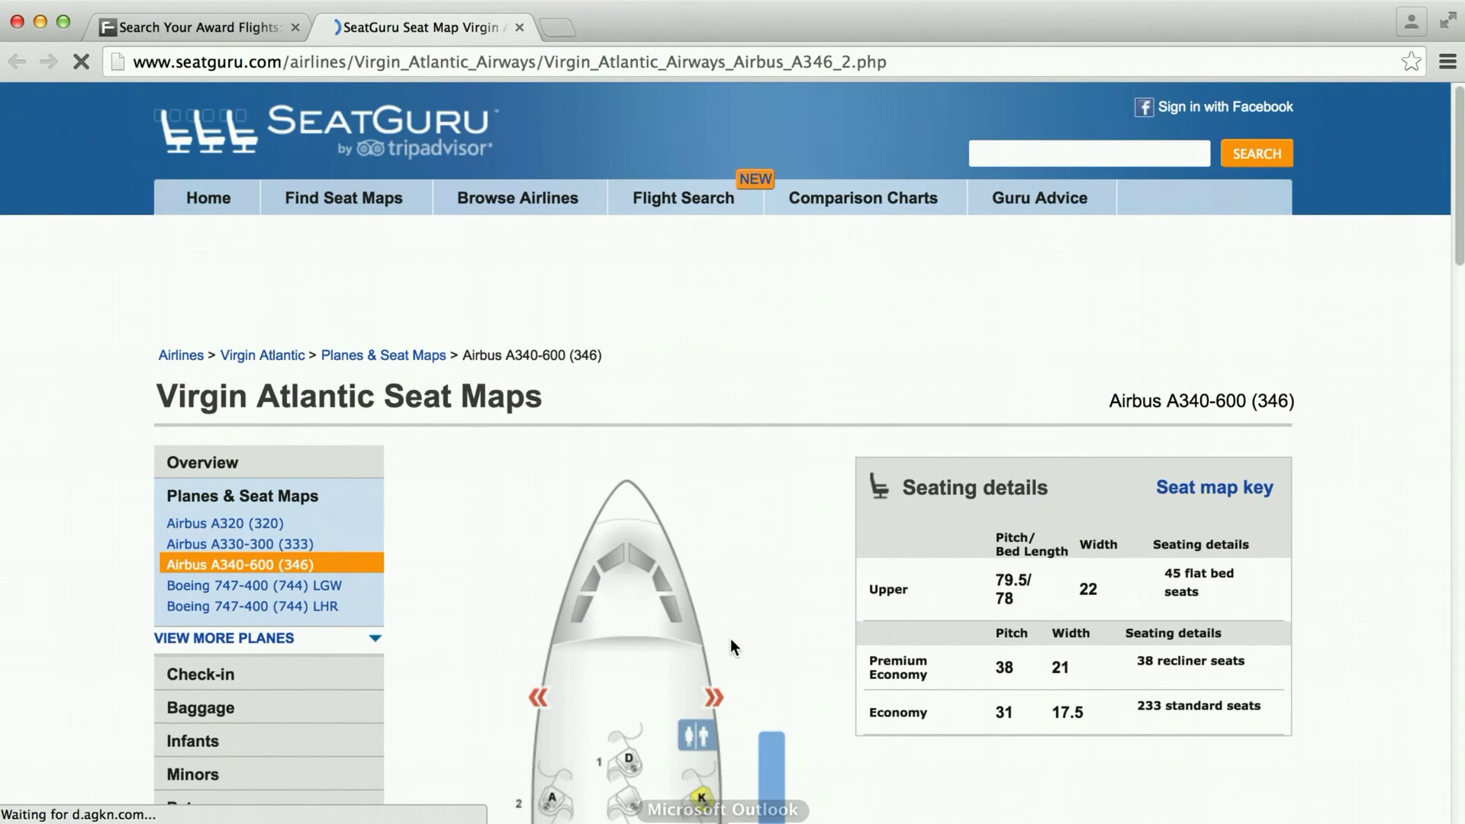
{"action": "scroll", "coordinate": [733, 618], "scroll_direction": "down", "scroll_amount": 5}
{"action": "scroll", "coordinate": [738, 601], "scroll_direction": "down", "scroll_amount": 4}
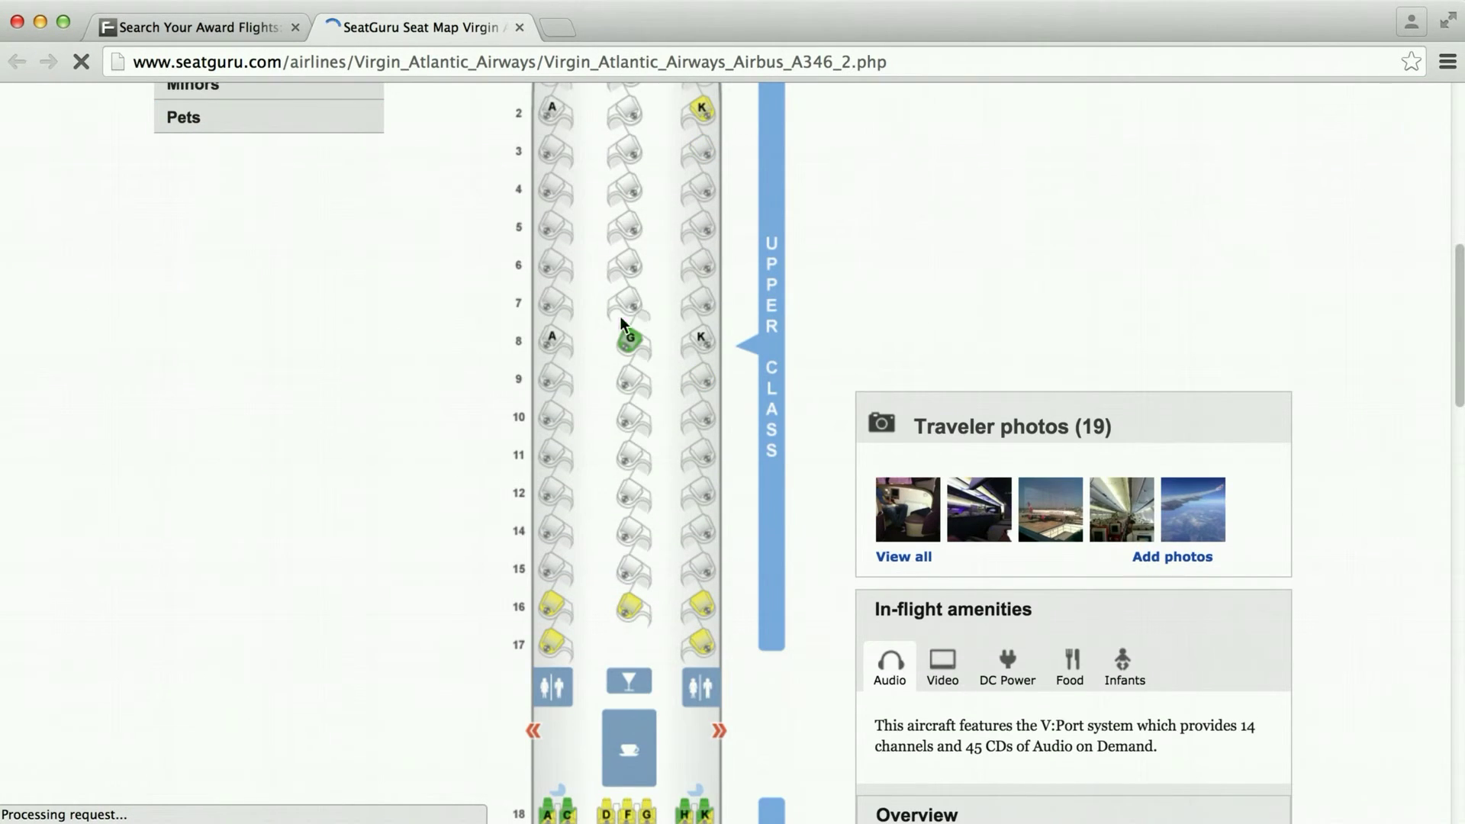
{"action": "mouse_move", "coordinate": [633, 345]}
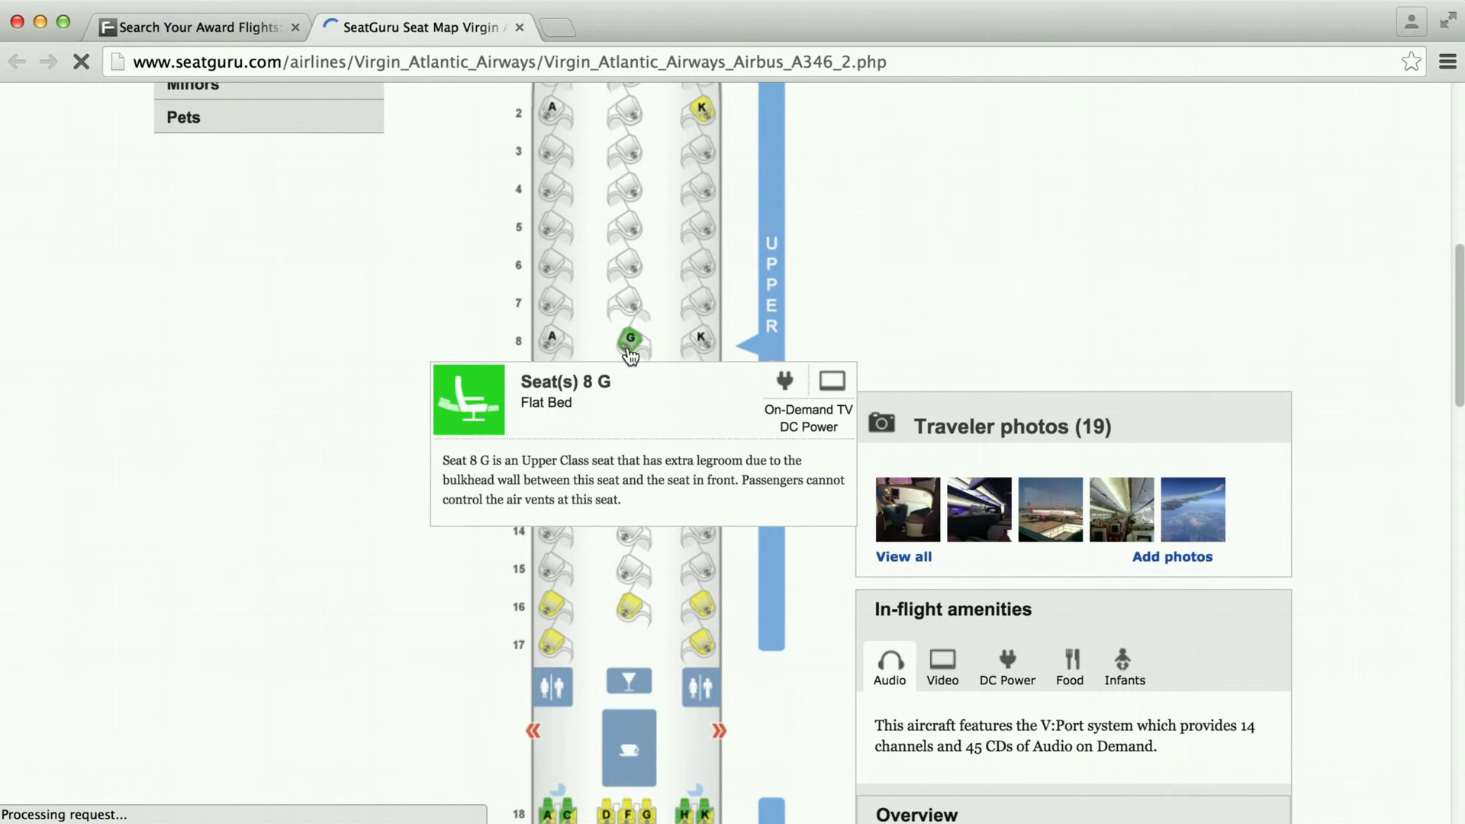
{"action": "left_click", "coordinate": [519, 26]}
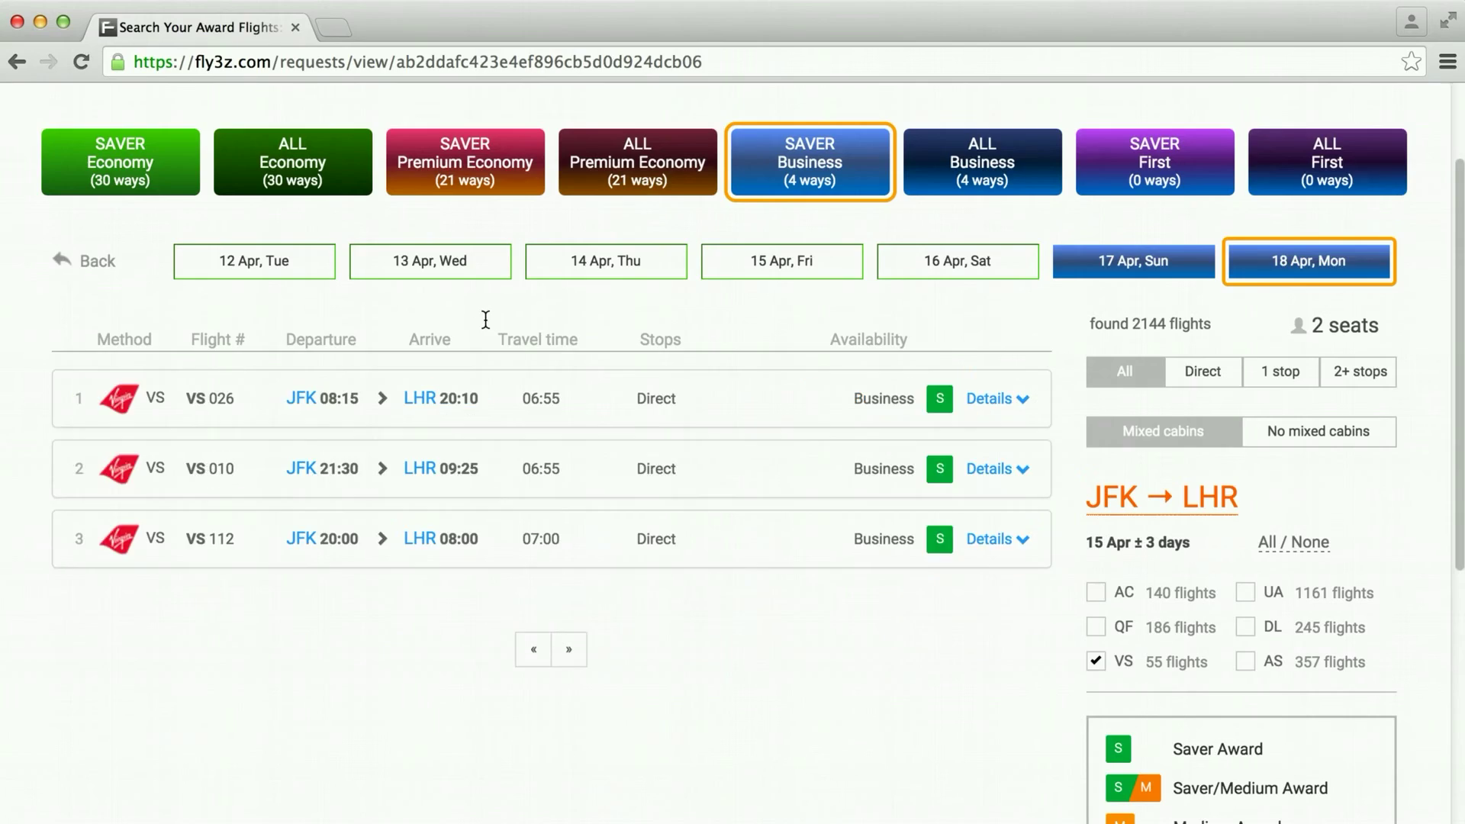
Step: Save the 18 April Business award on flight VS 010 to the trips list
{"action": "left_click", "coordinate": [989, 468]}
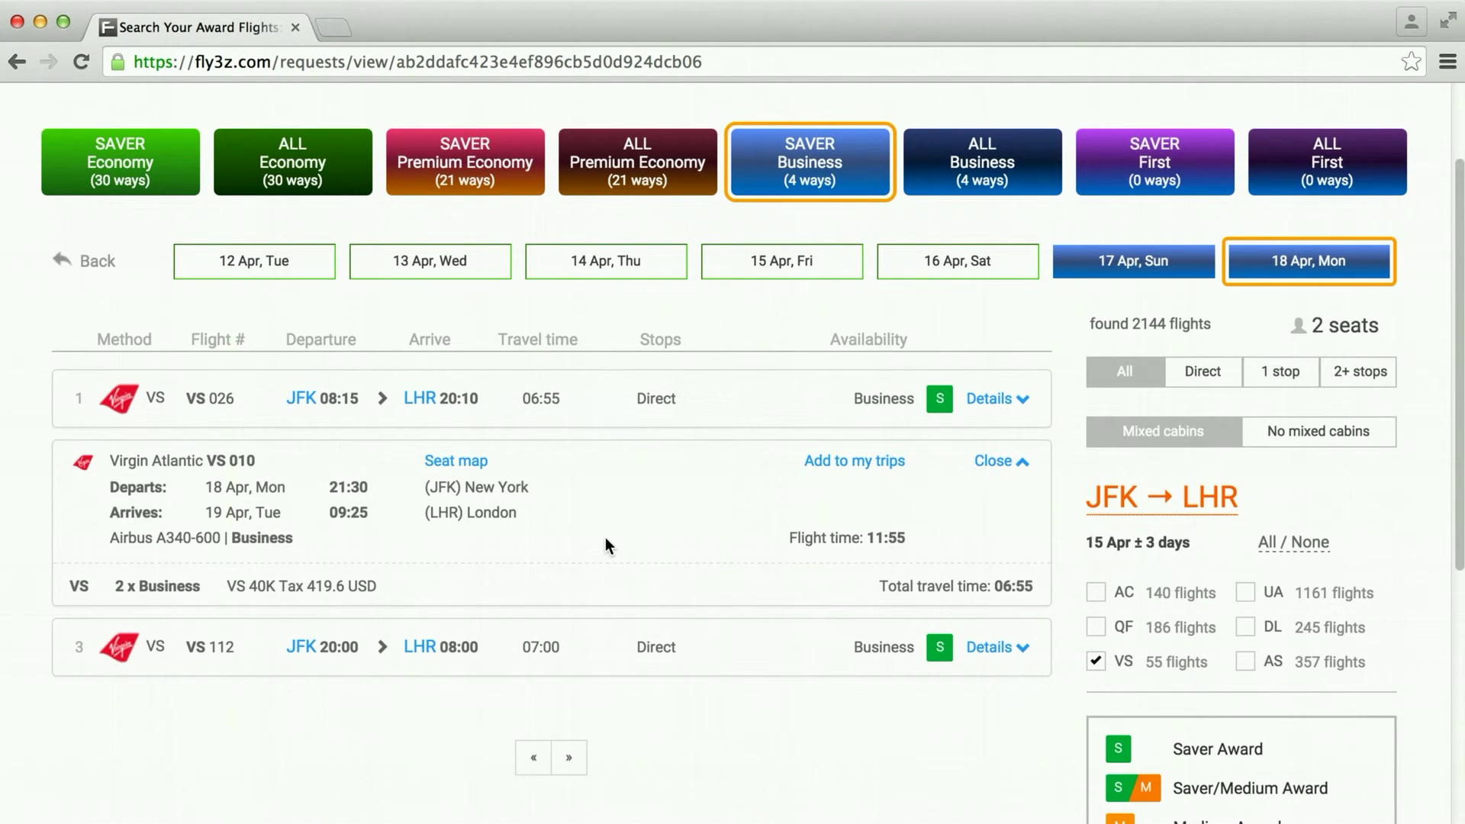
{"action": "scroll", "coordinate": [547, 519], "scroll_direction": "down", "scroll_amount": 1}
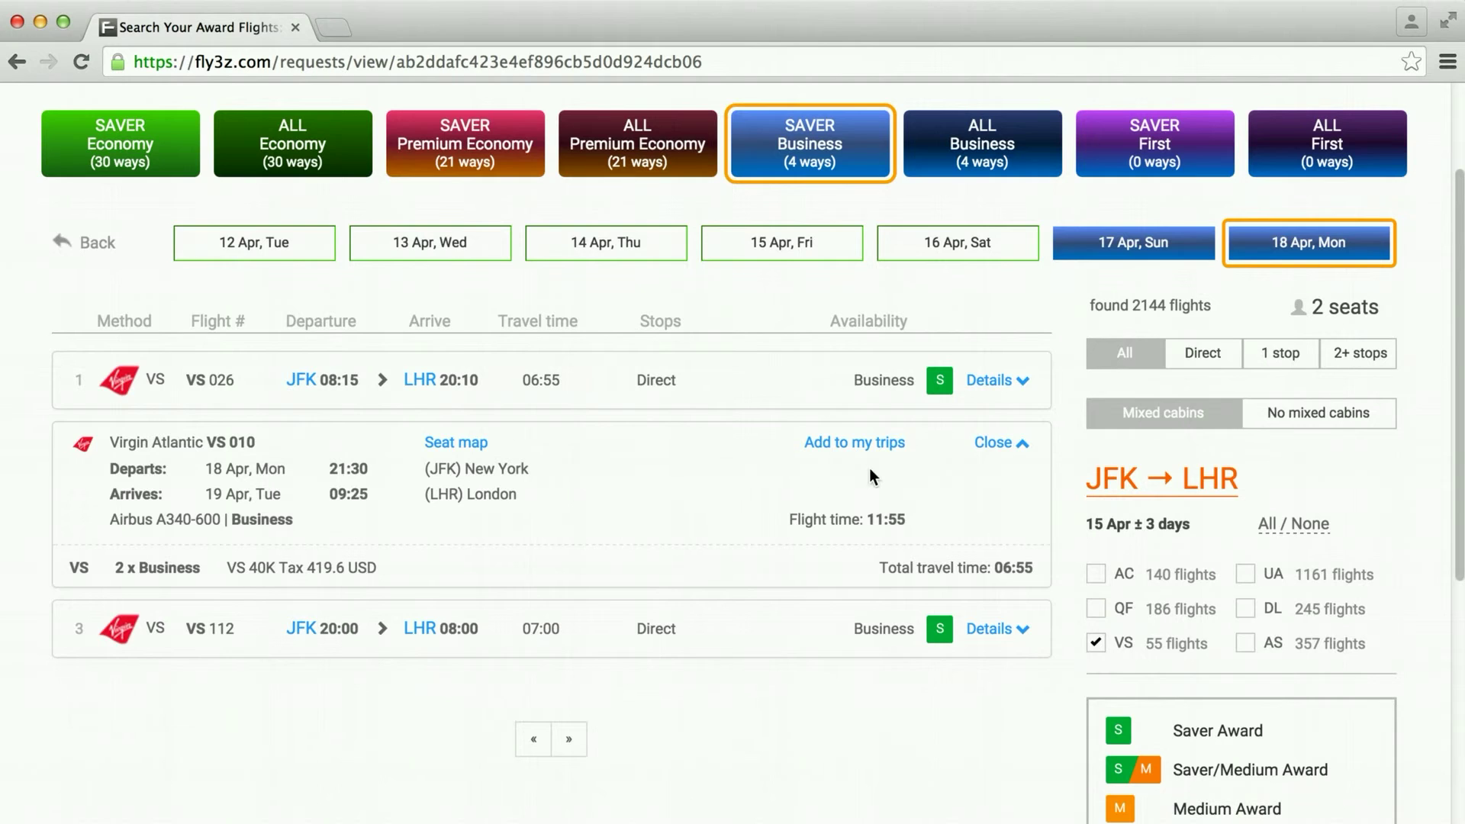
{"action": "left_click", "coordinate": [879, 443]}
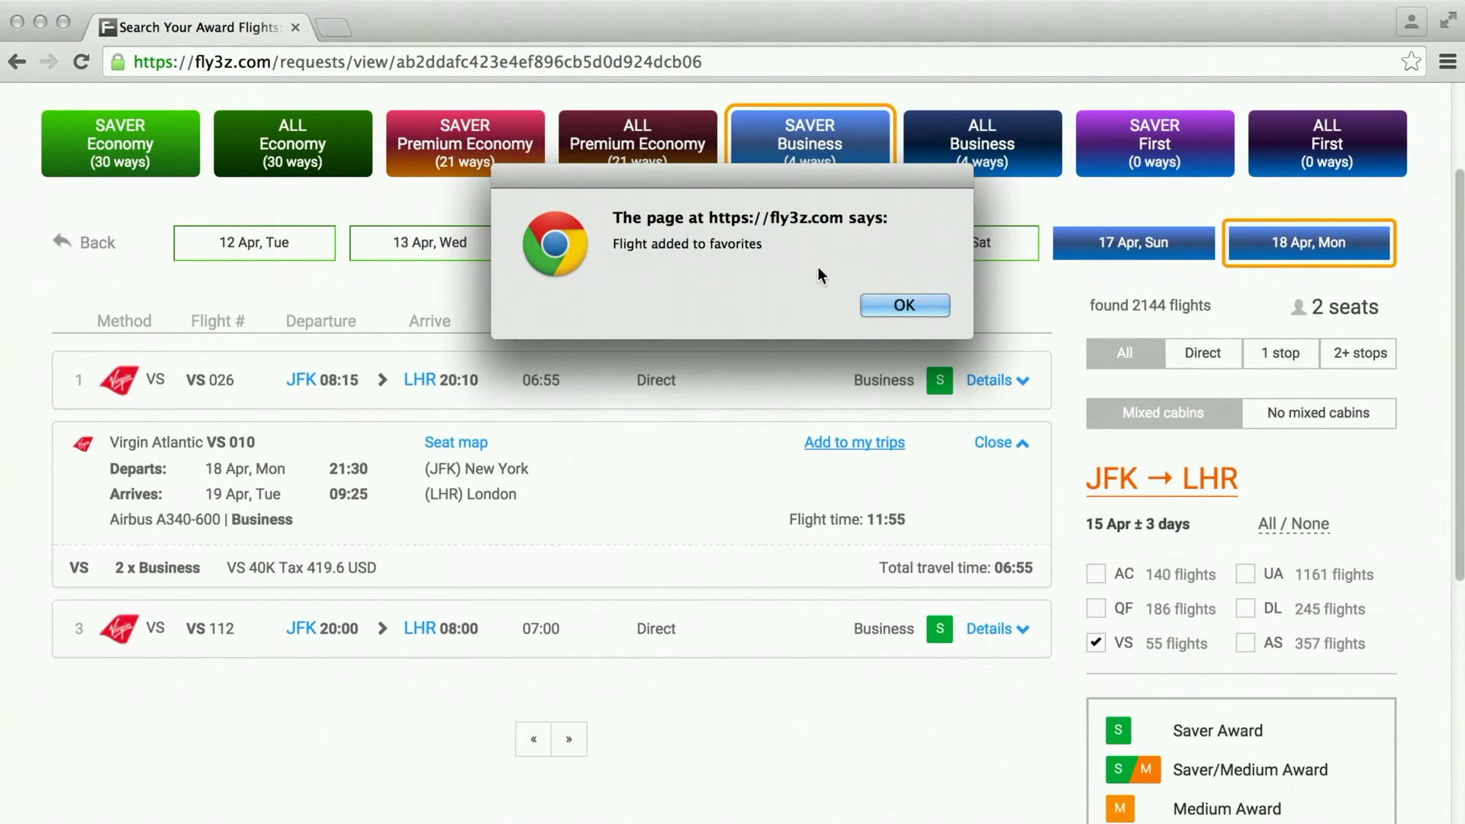
{"action": "left_click", "coordinate": [876, 299]}
Step: Open the saved trips and assign the JFK to LHR trip to a new person, entering the person's name
{"action": "scroll", "coordinate": [1033, 301], "scroll_direction": "up", "scroll_amount": 4}
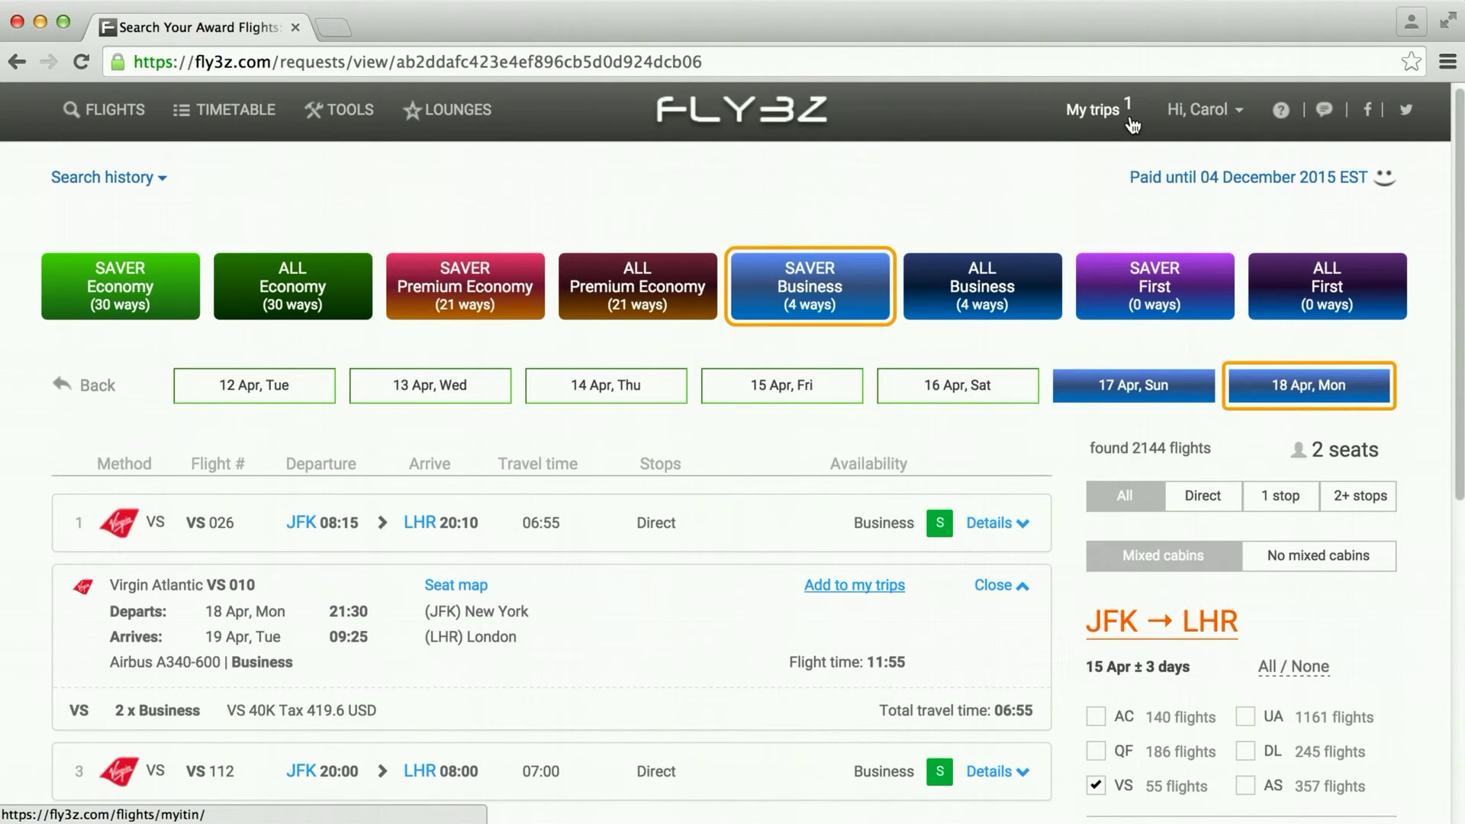
{"action": "left_click", "coordinate": [1099, 120]}
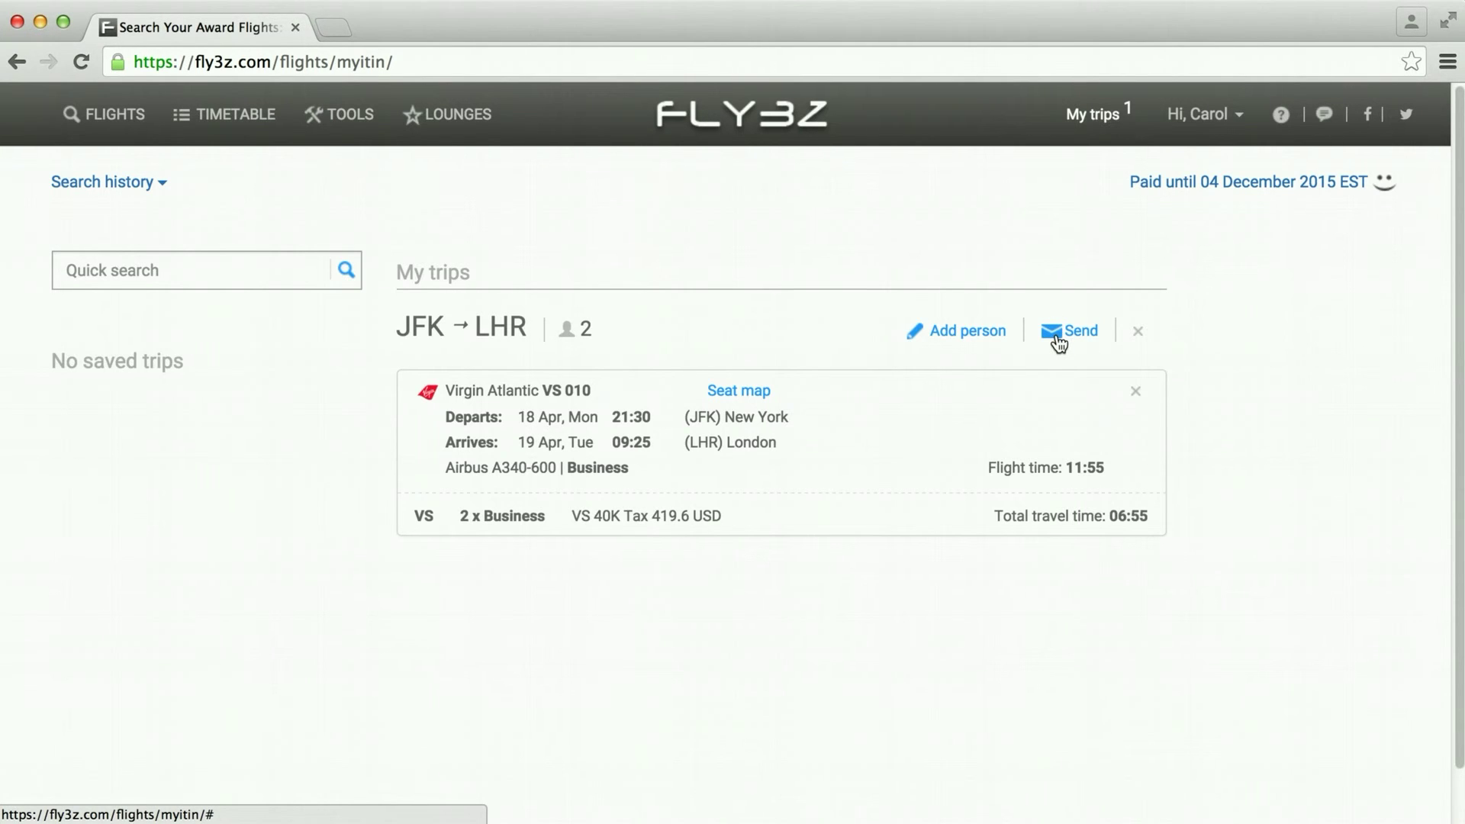
{"action": "left_click", "coordinate": [958, 332]}
{"action": "left_click", "coordinate": [895, 381]}
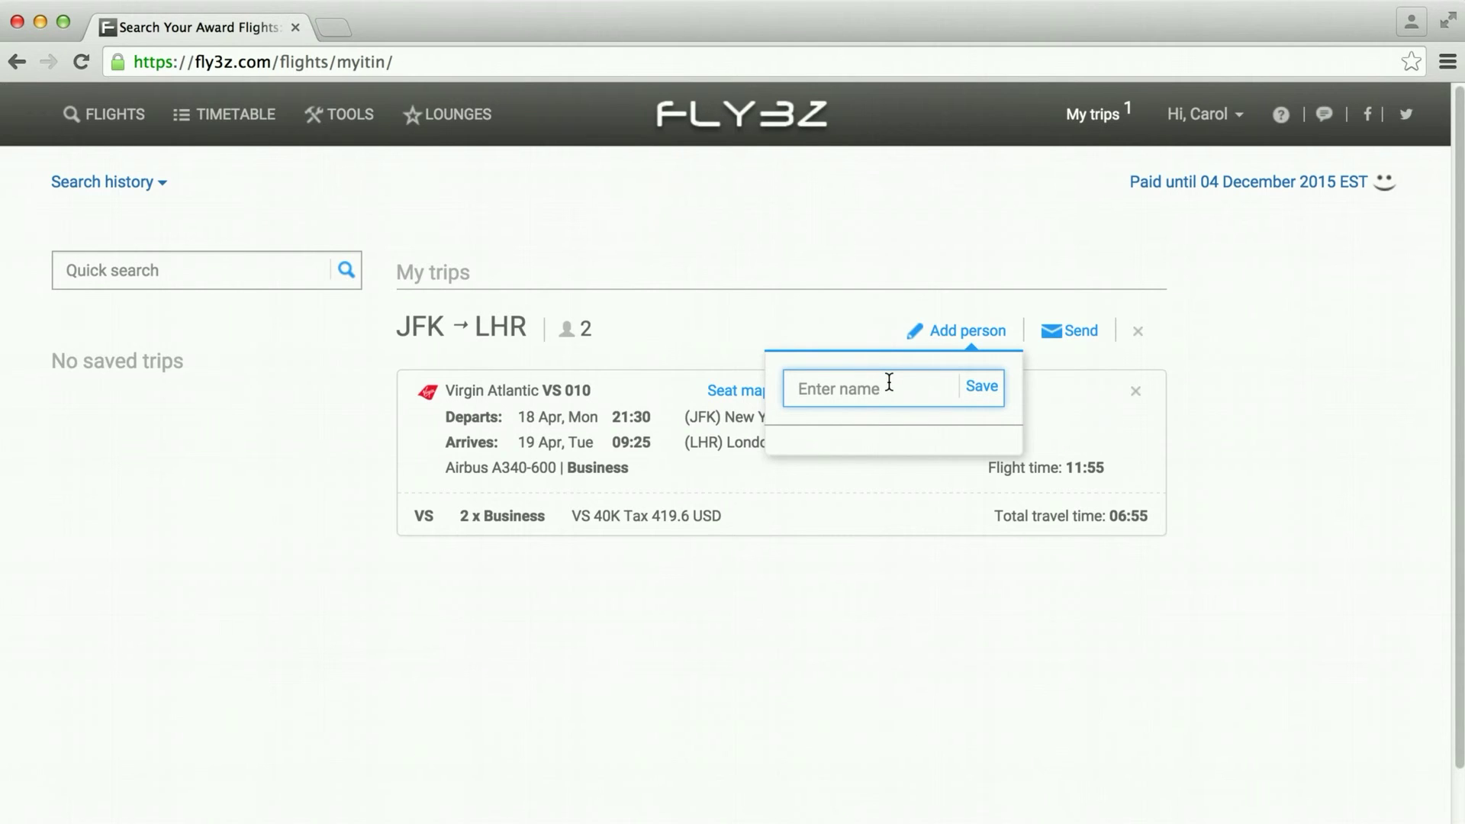
{"action": "type", "text": "Carol"}
{"action": "left_click", "coordinate": [981, 386]}
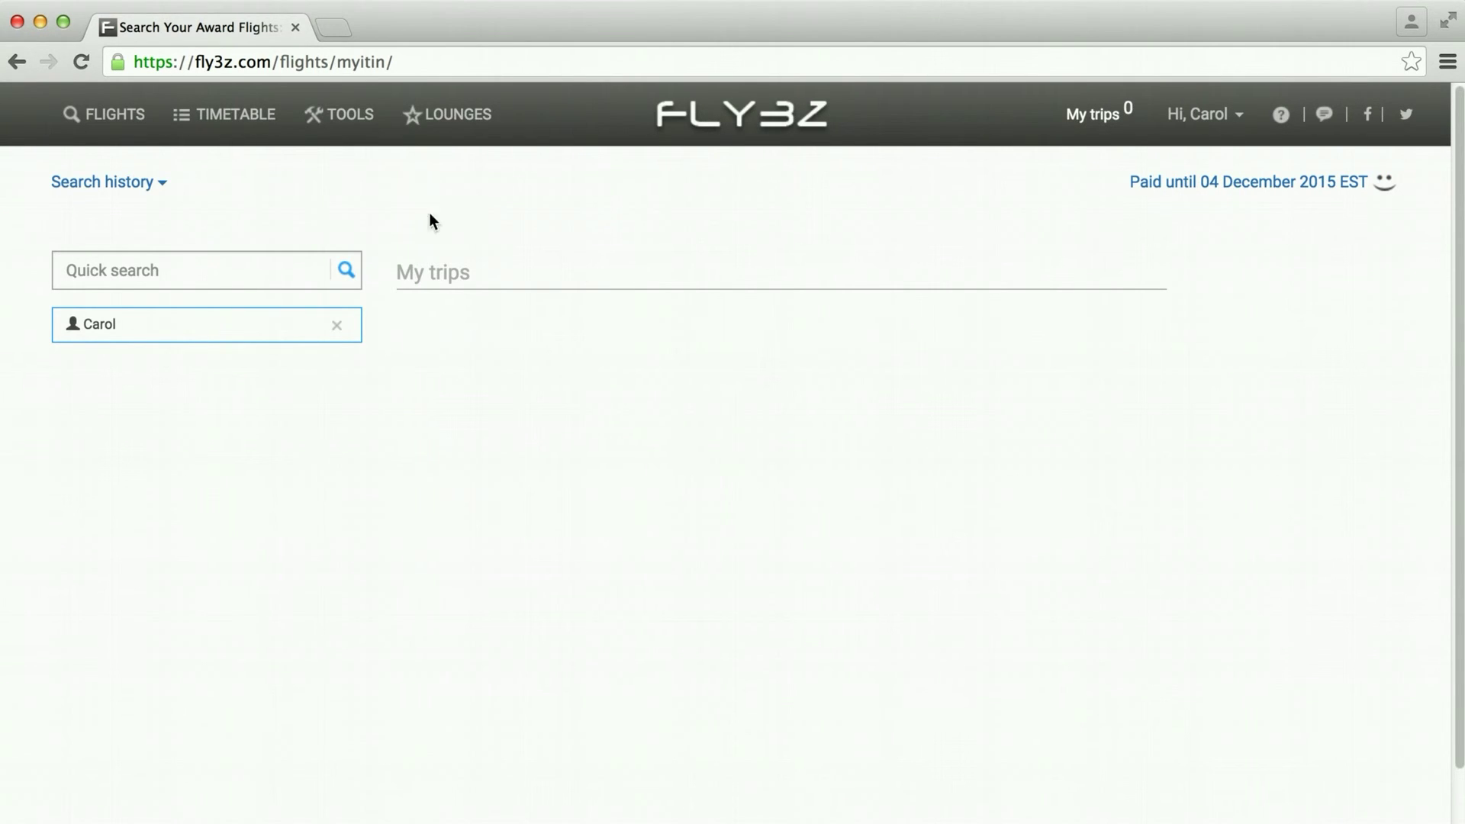
Step: Display the trips saved under the newly added person and review the JFK to LHR itinerary
{"action": "left_click", "coordinate": [119, 329]}
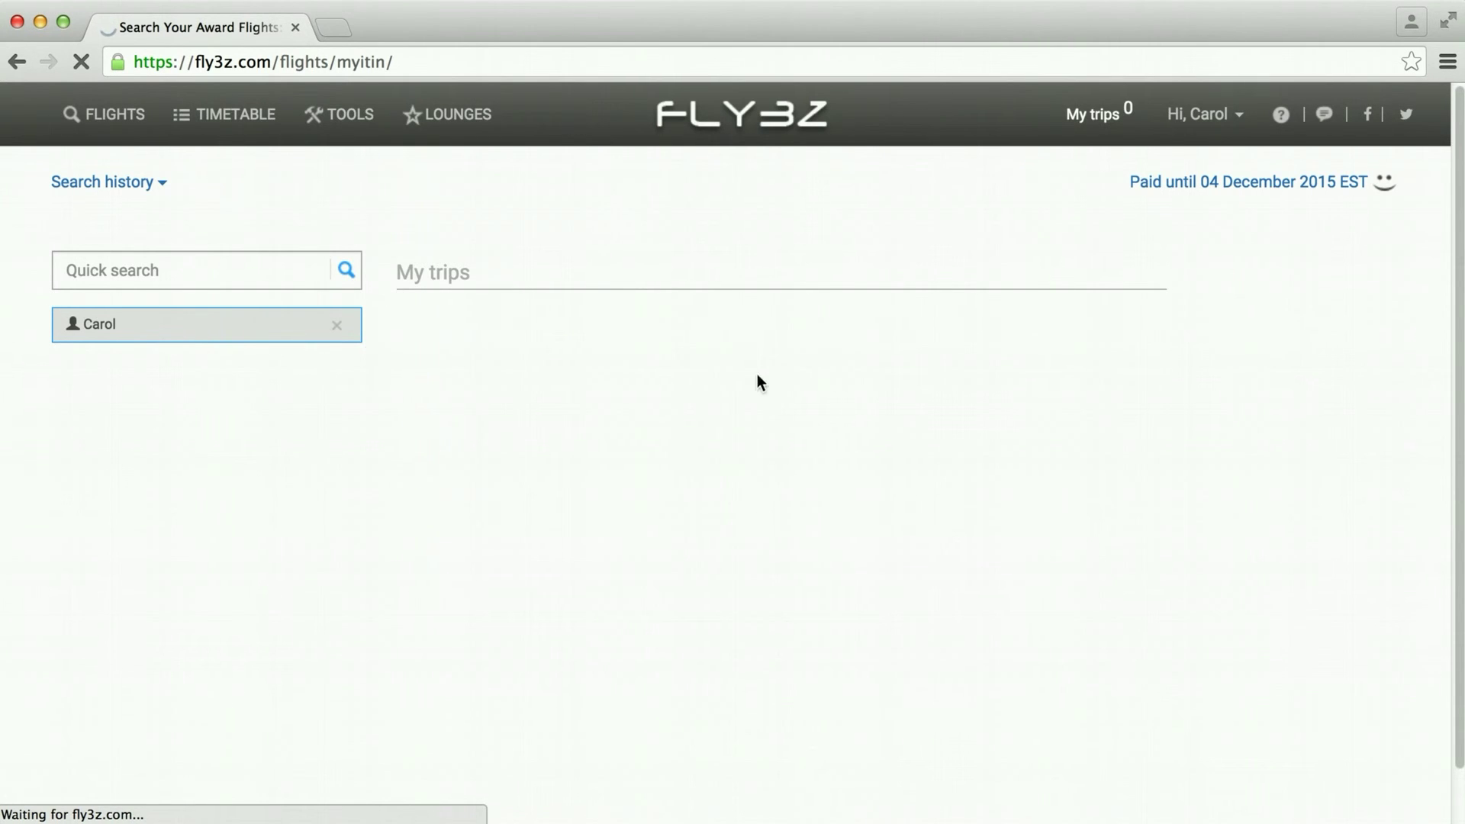
{"action": "scroll", "coordinate": [755, 381], "scroll_direction": "down", "scroll_amount": 2}
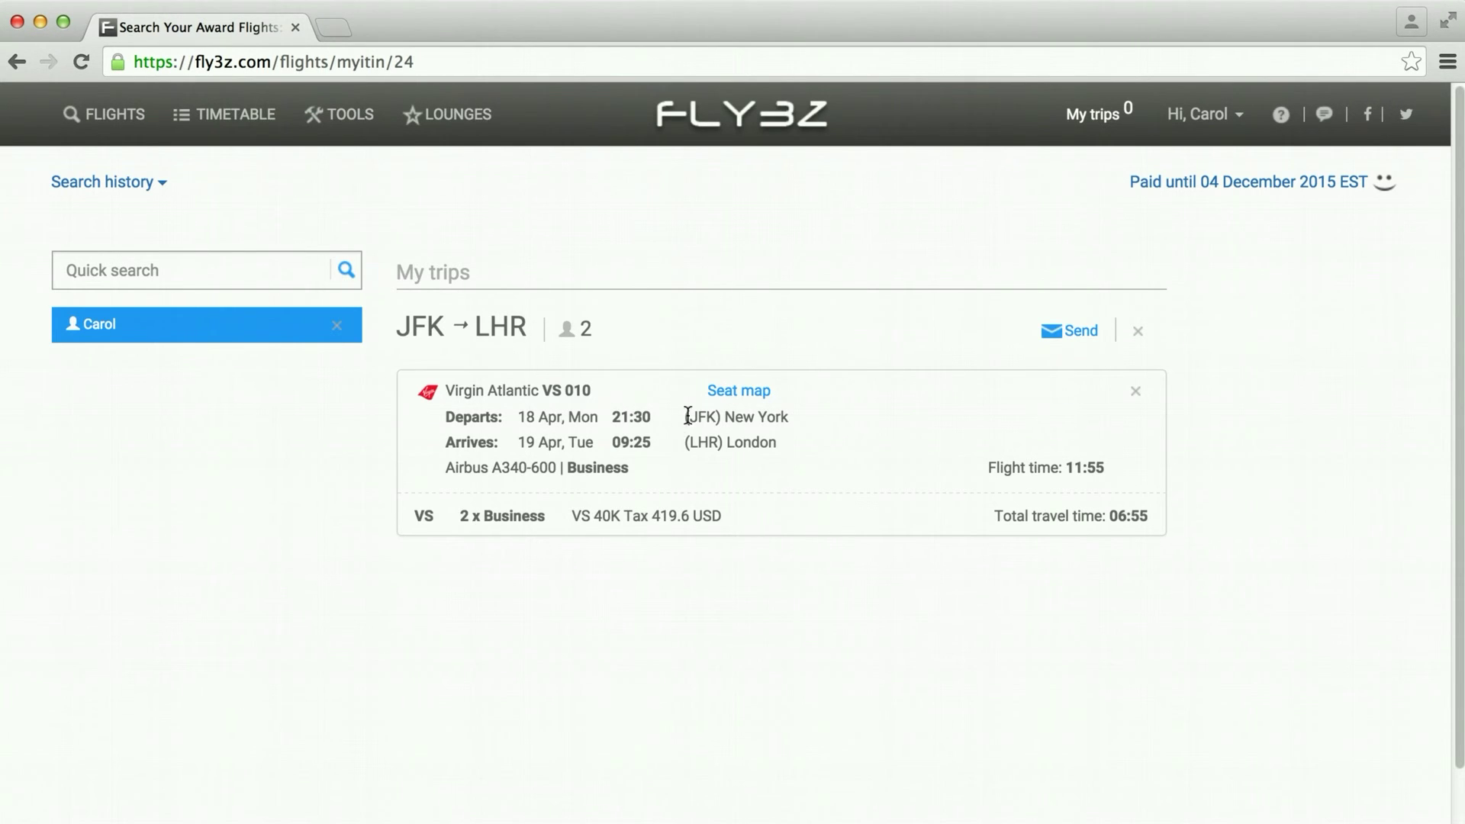
{"action": "scroll", "coordinate": [756, 279], "scroll_direction": "down", "scroll_amount": 1}
{"action": "scroll", "coordinate": [756, 279], "scroll_direction": "up", "scroll_amount": 1}
Step: Reopen the JFK-LHR search for 15 April 2016 with two seats from the search history
{"action": "left_click", "coordinate": [82, 184]}
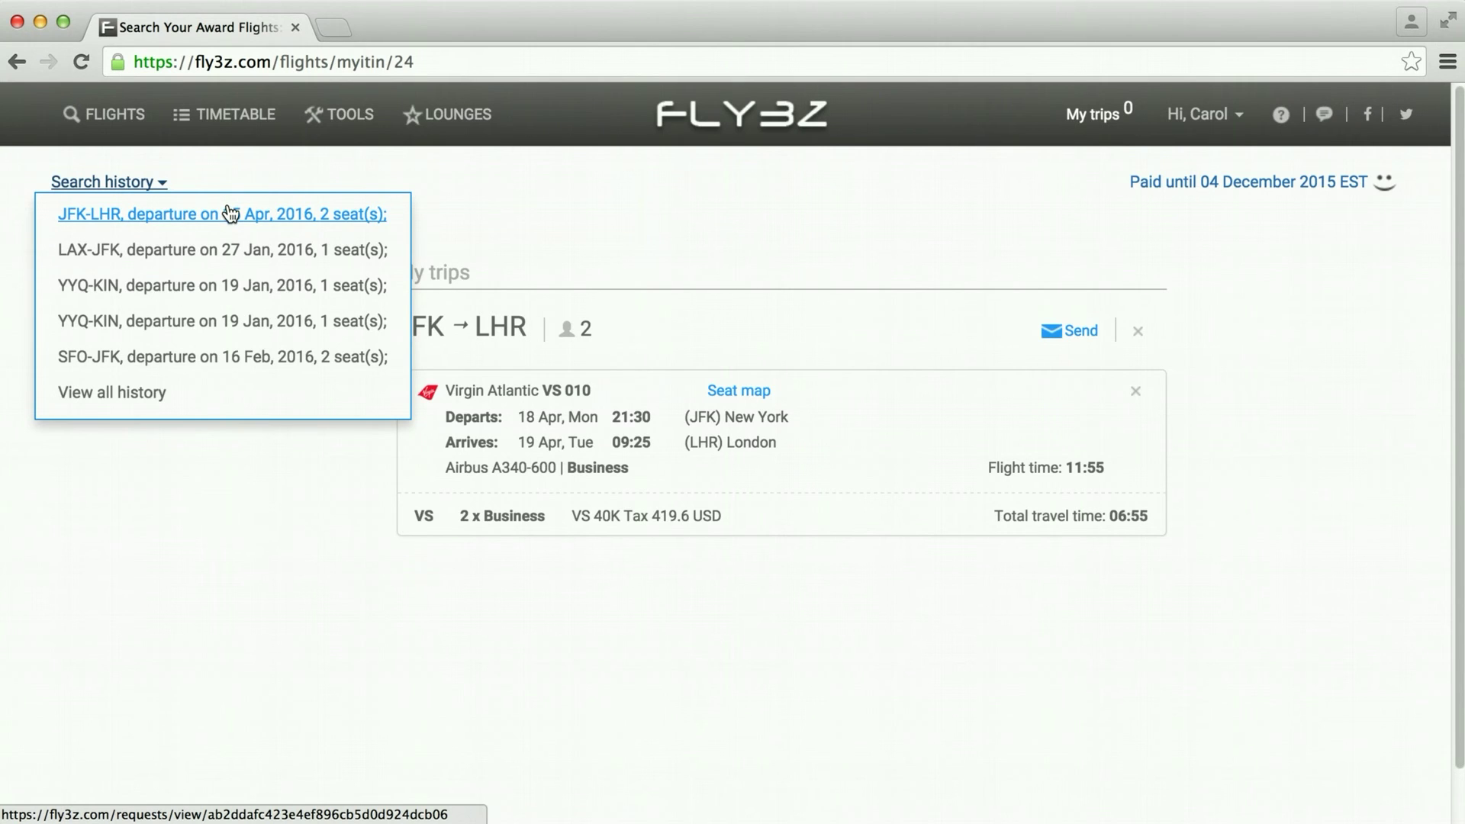
{"action": "left_click", "coordinate": [183, 222]}
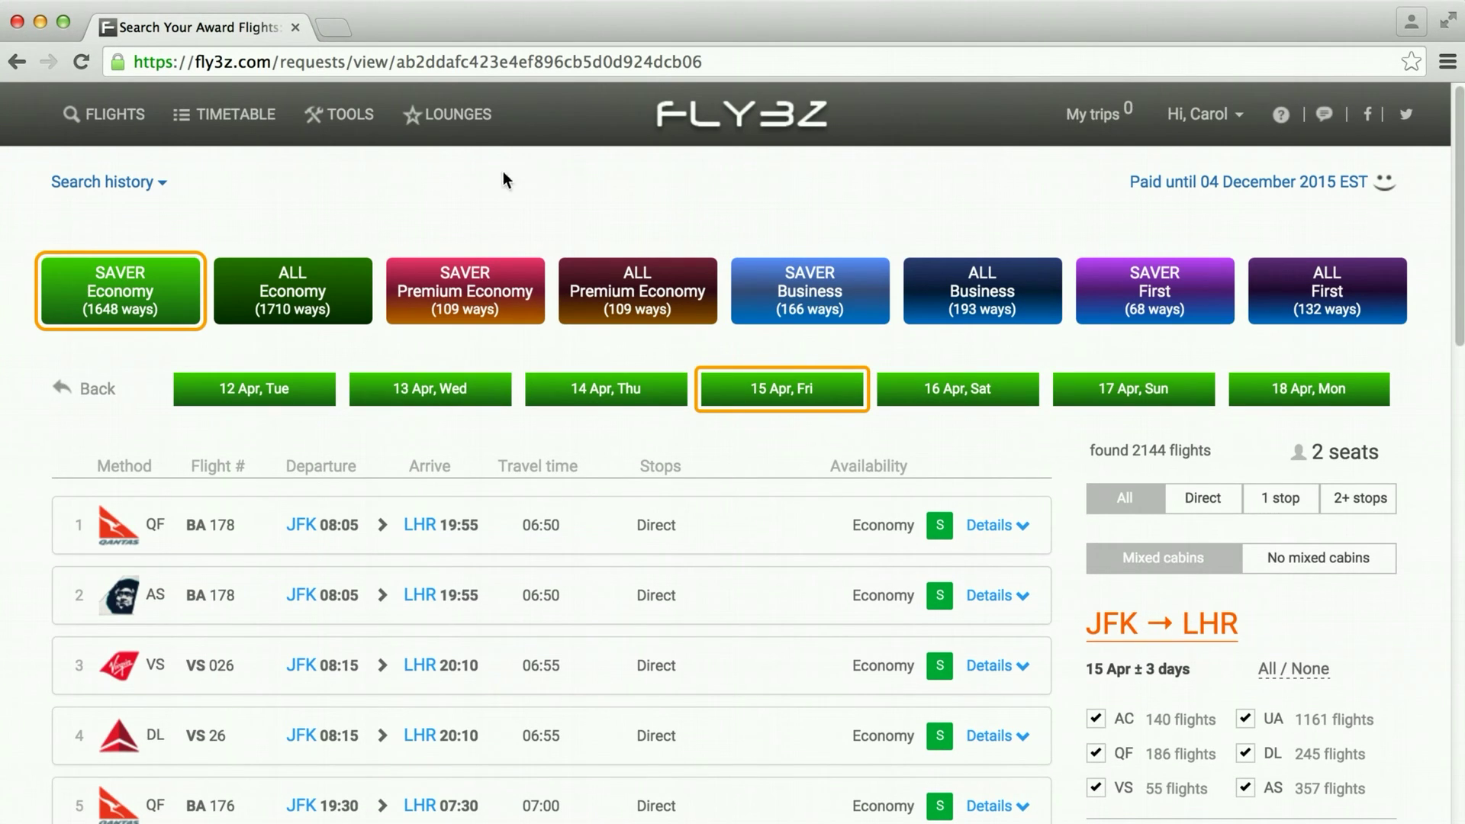
{"action": "scroll", "coordinate": [566, 344], "scroll_direction": "down", "scroll_amount": 2}
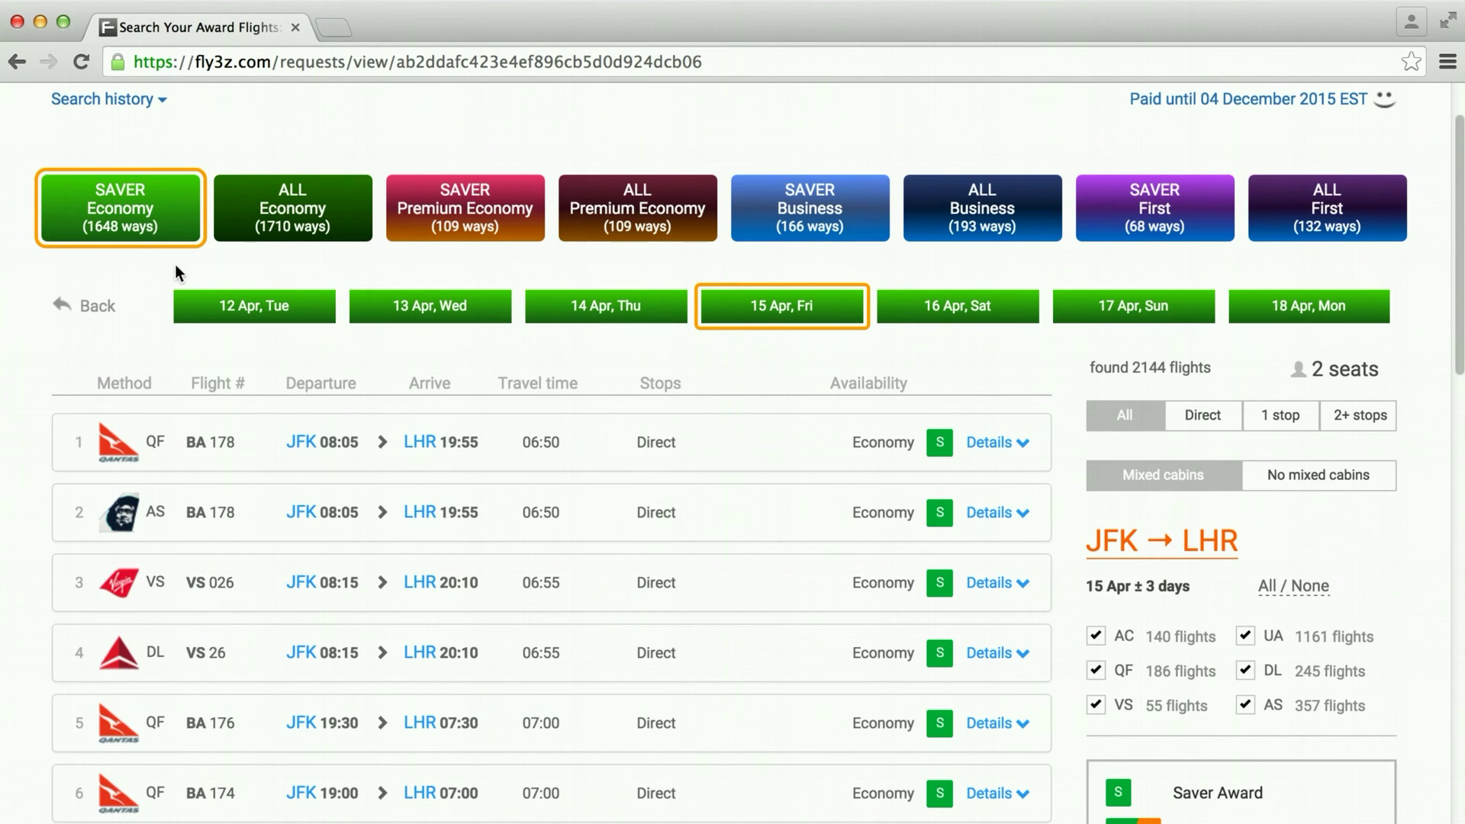
{"action": "scroll", "coordinate": [175, 267], "scroll_direction": "up", "scroll_amount": 2}
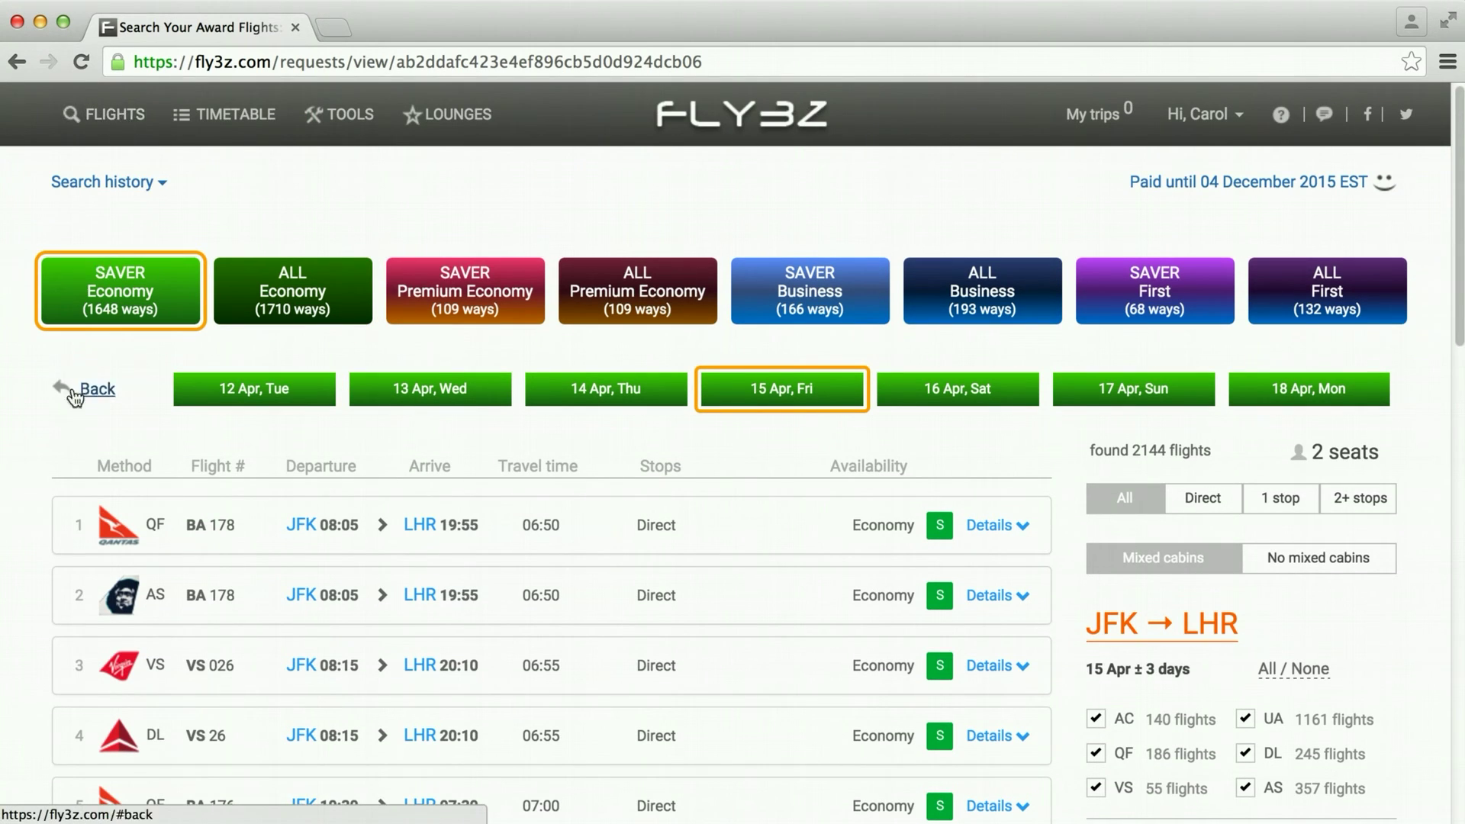
Step: Go back from the results to the Award Flights search form and look over its fields
{"action": "left_click", "coordinate": [114, 391]}
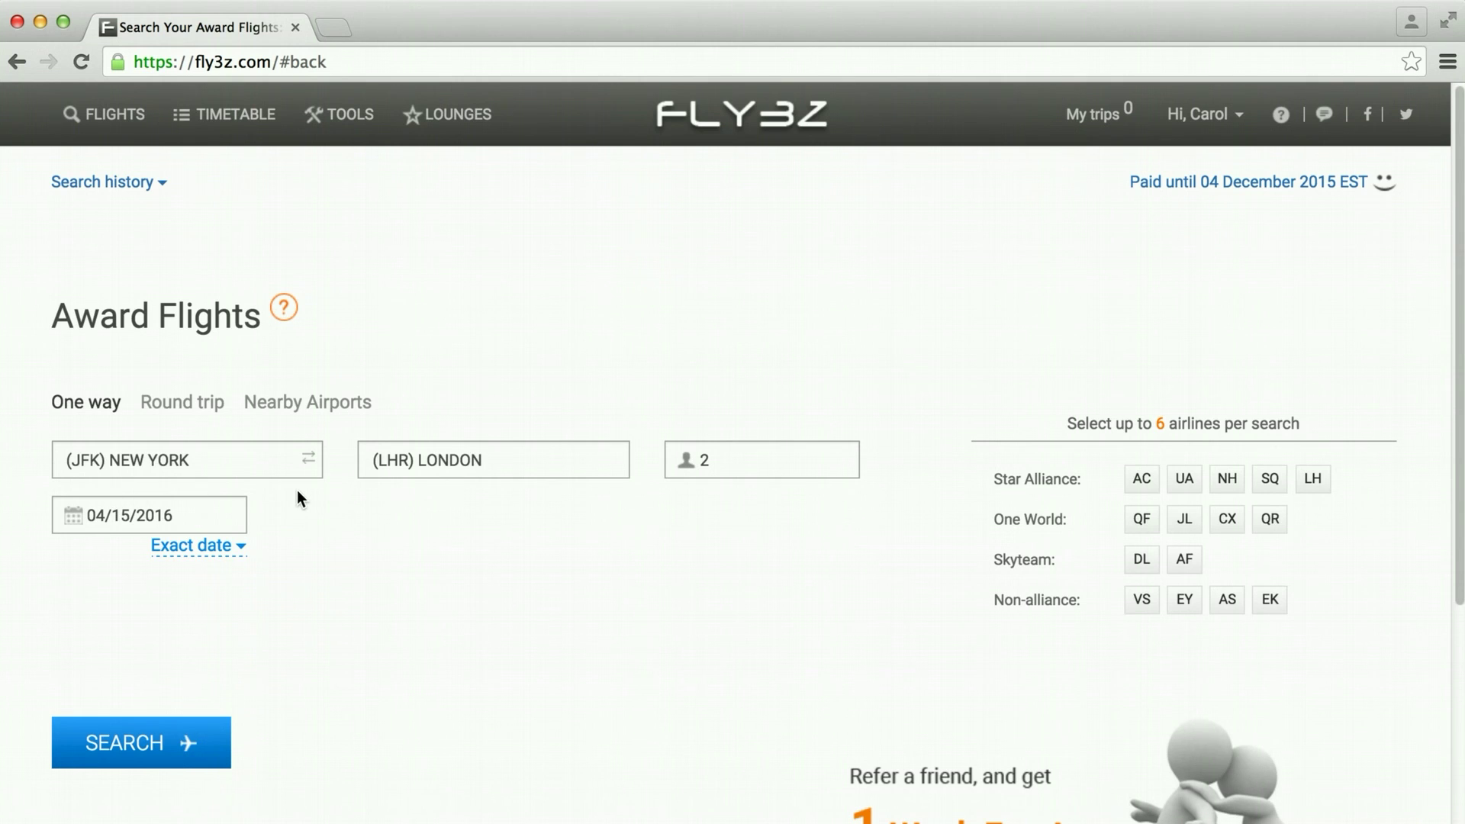
{"action": "scroll", "coordinate": [229, 514], "scroll_direction": "down", "scroll_amount": 3}
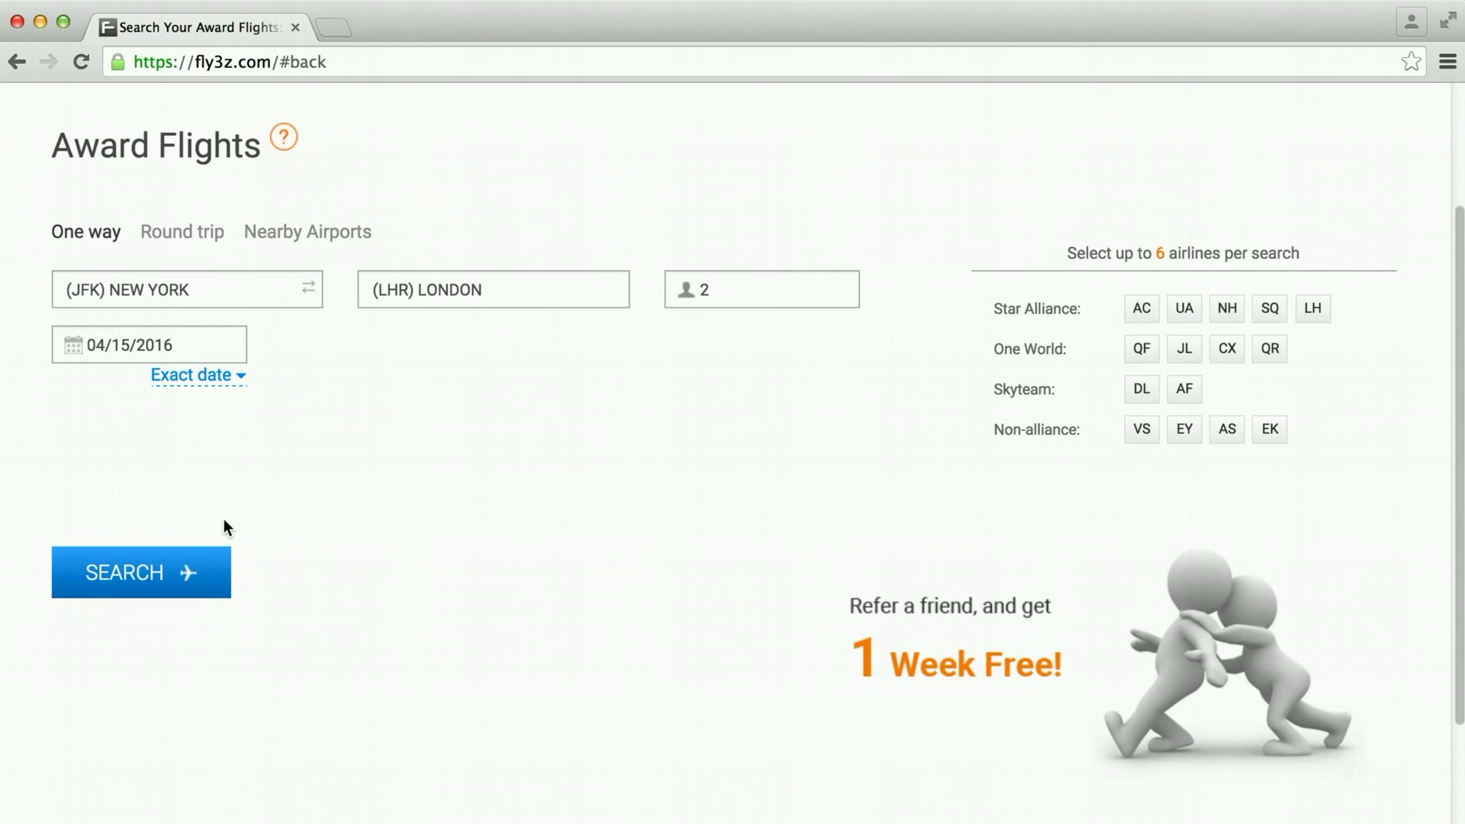
{"action": "scroll", "coordinate": [223, 519], "scroll_direction": "up", "scroll_amount": 3}
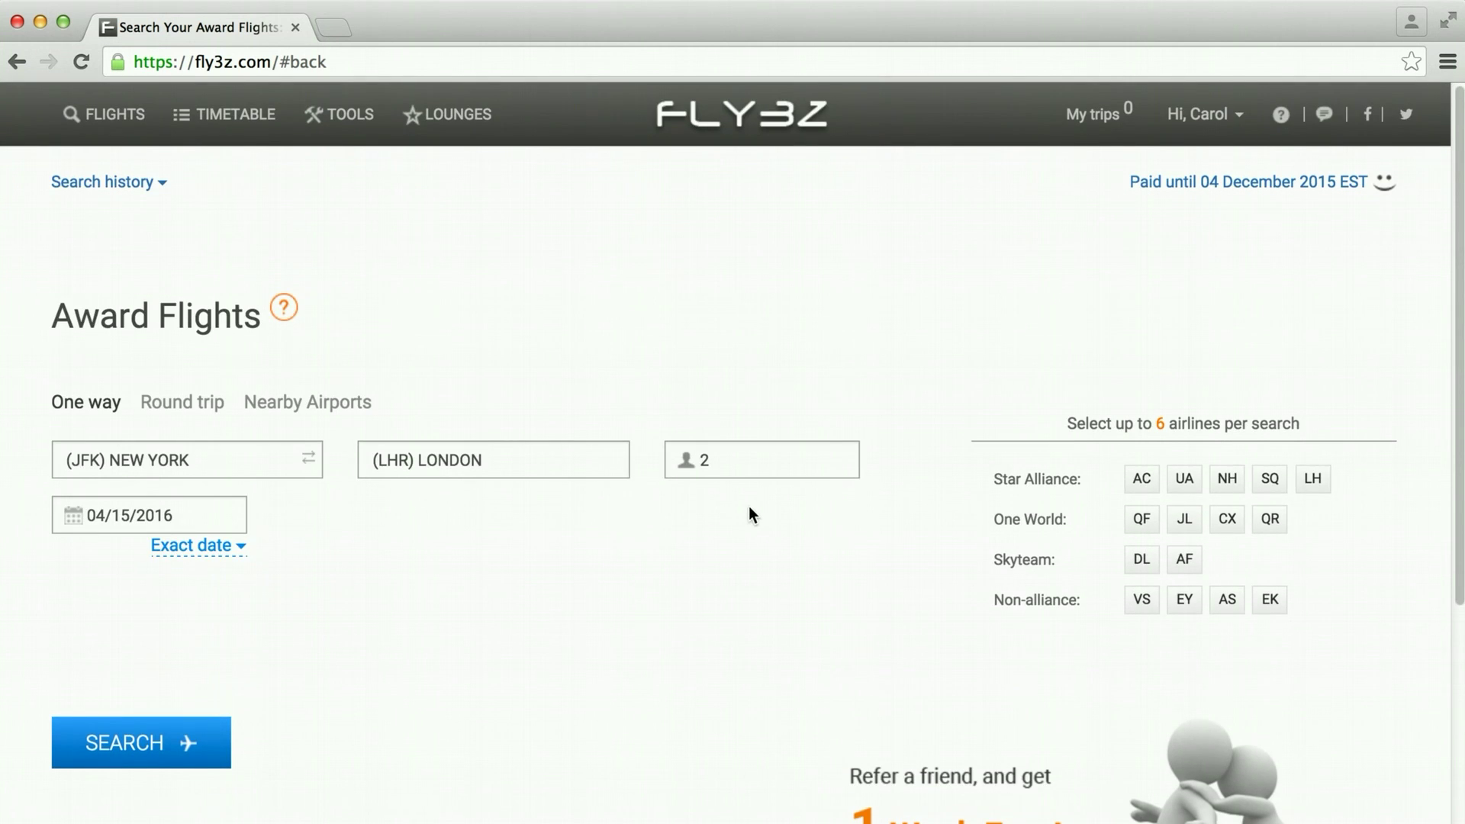